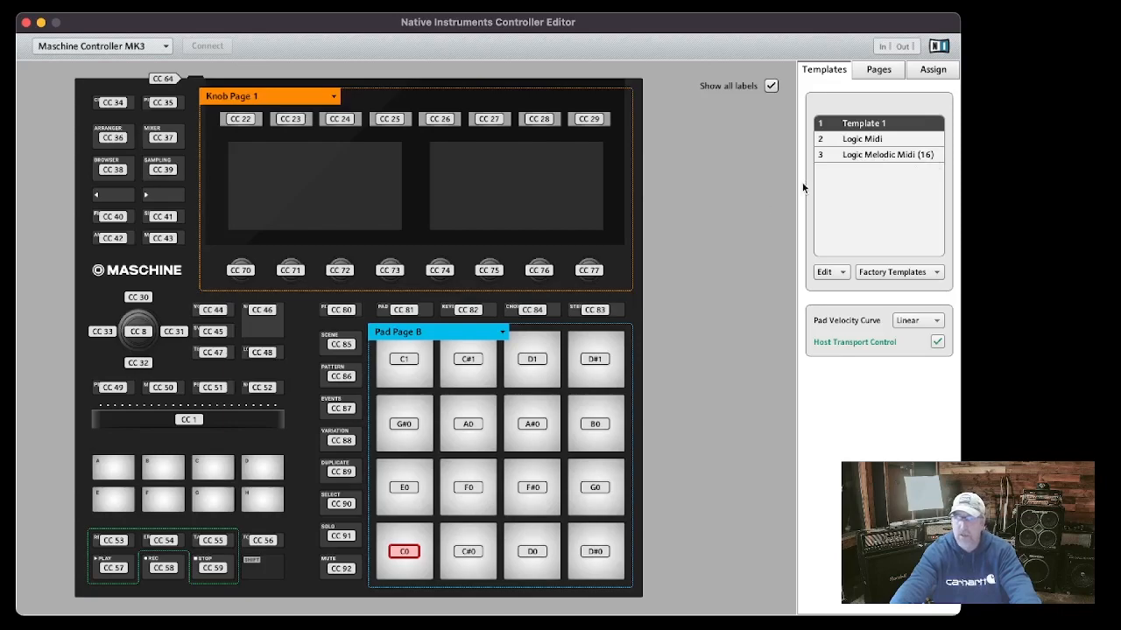
Select the Logic Midi template and open its assignment settings
{"action": "left_click", "coordinate": [842, 139]}
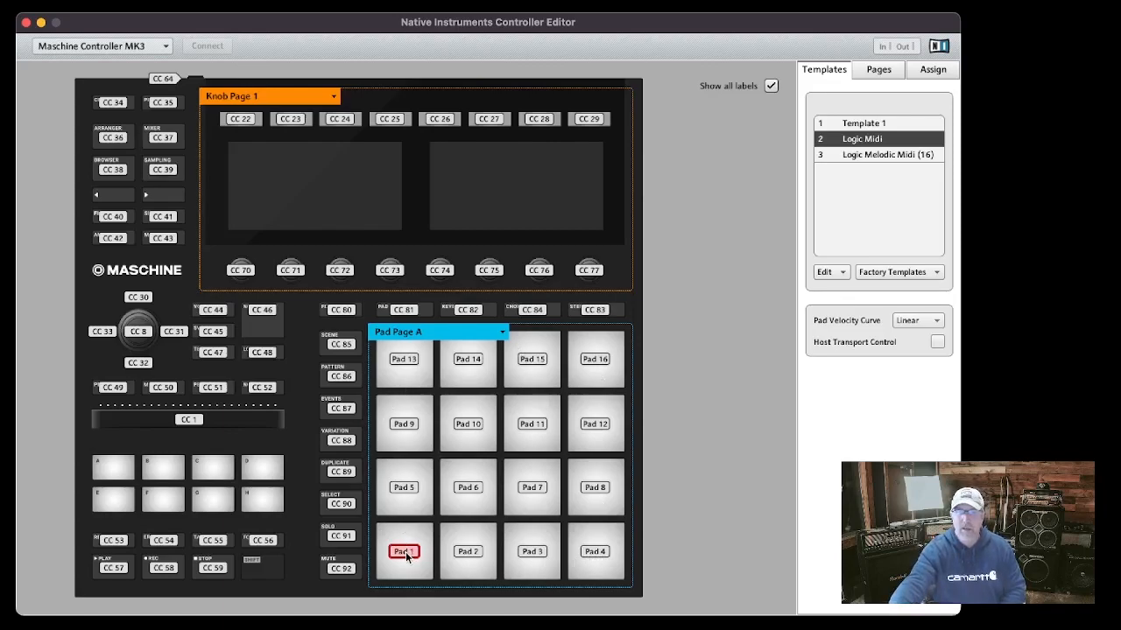
{"action": "left_click", "coordinate": [935, 72]}
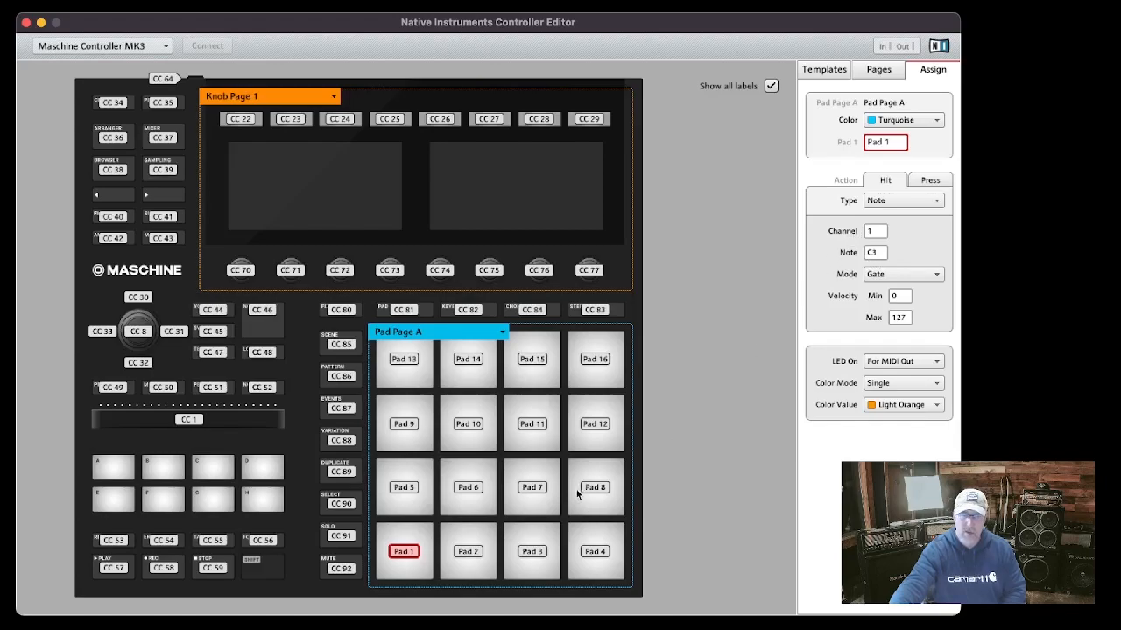
Inspect the channel and note assignments of pads 2, 3 and 16 on Pad Page A
{"action": "left_click", "coordinate": [470, 551]}
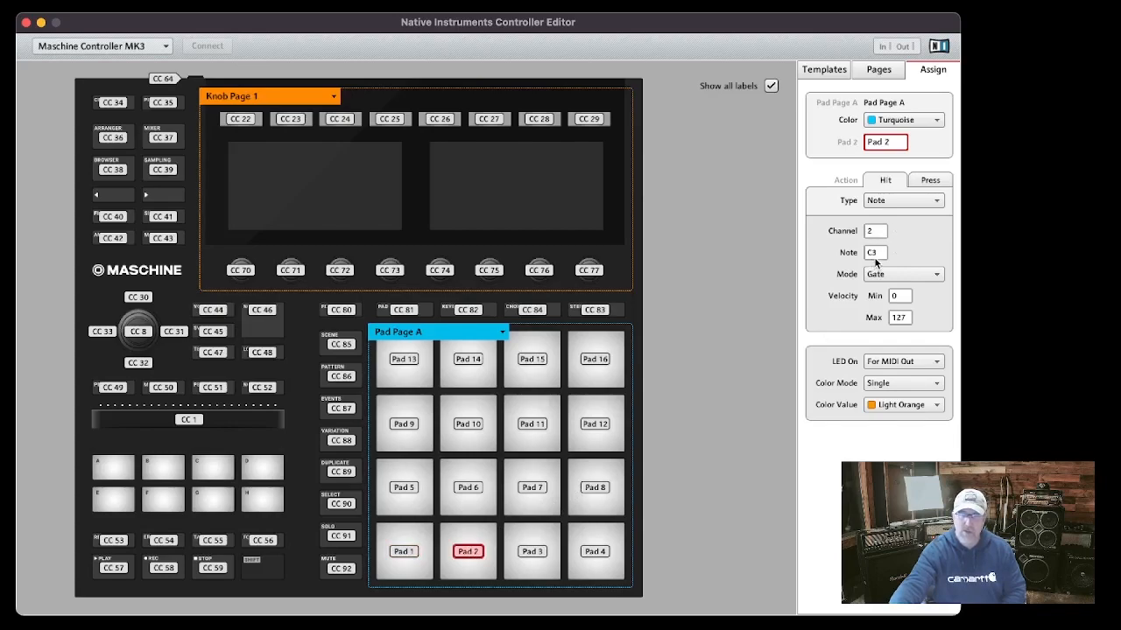
{"action": "left_click", "coordinate": [529, 556]}
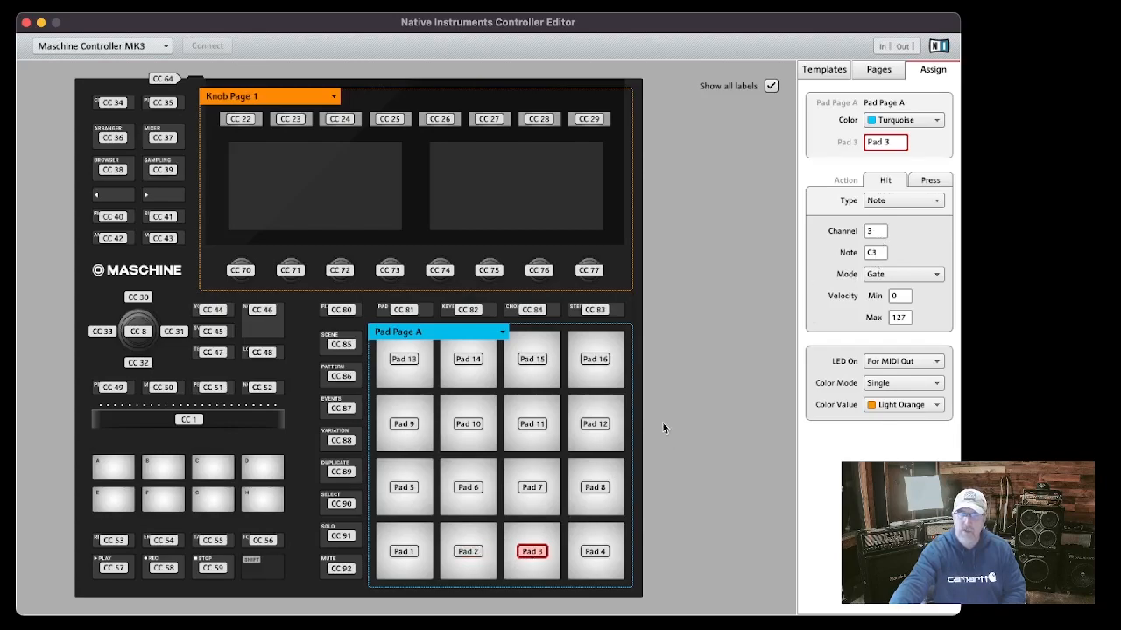
{"action": "left_click", "coordinate": [593, 361]}
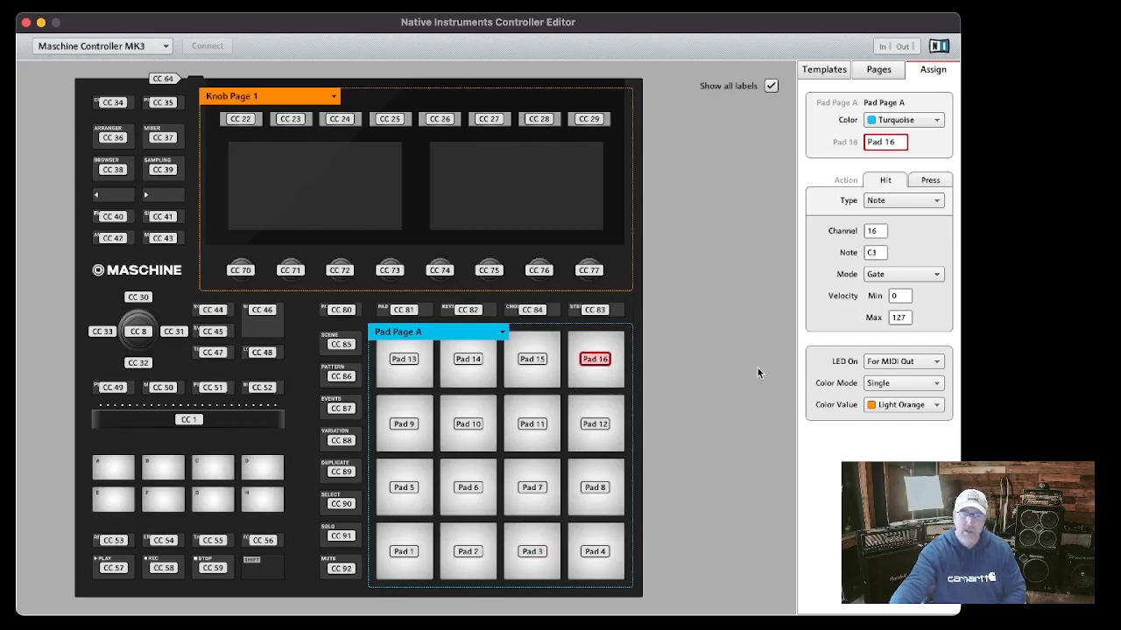
{"action": "left_click", "coordinate": [888, 147]}
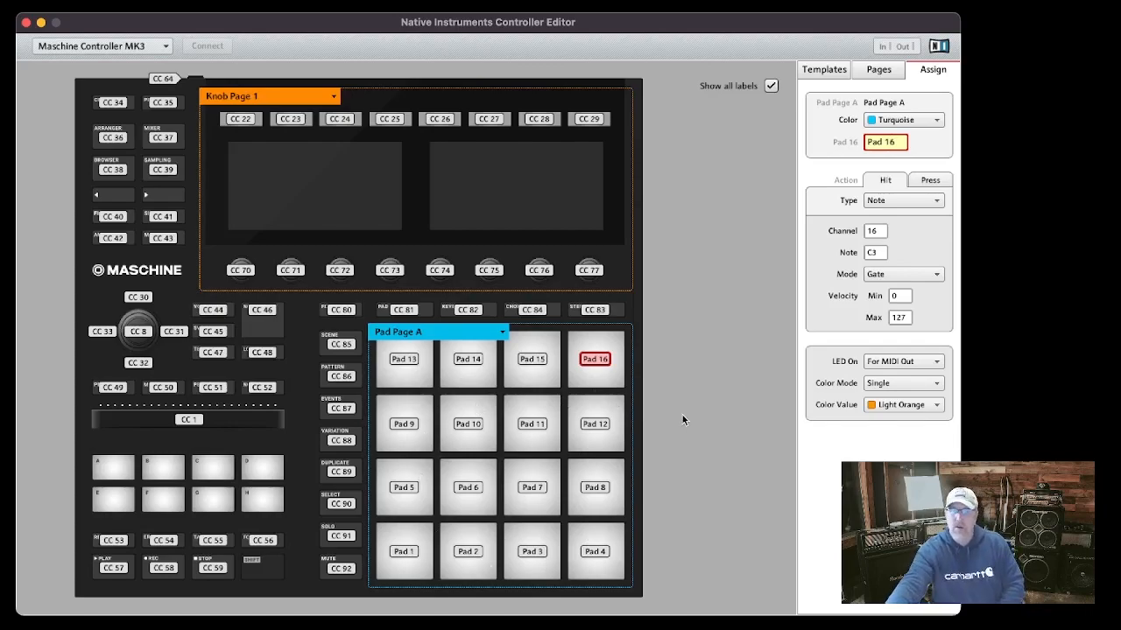
{"action": "left_click", "coordinate": [931, 182]}
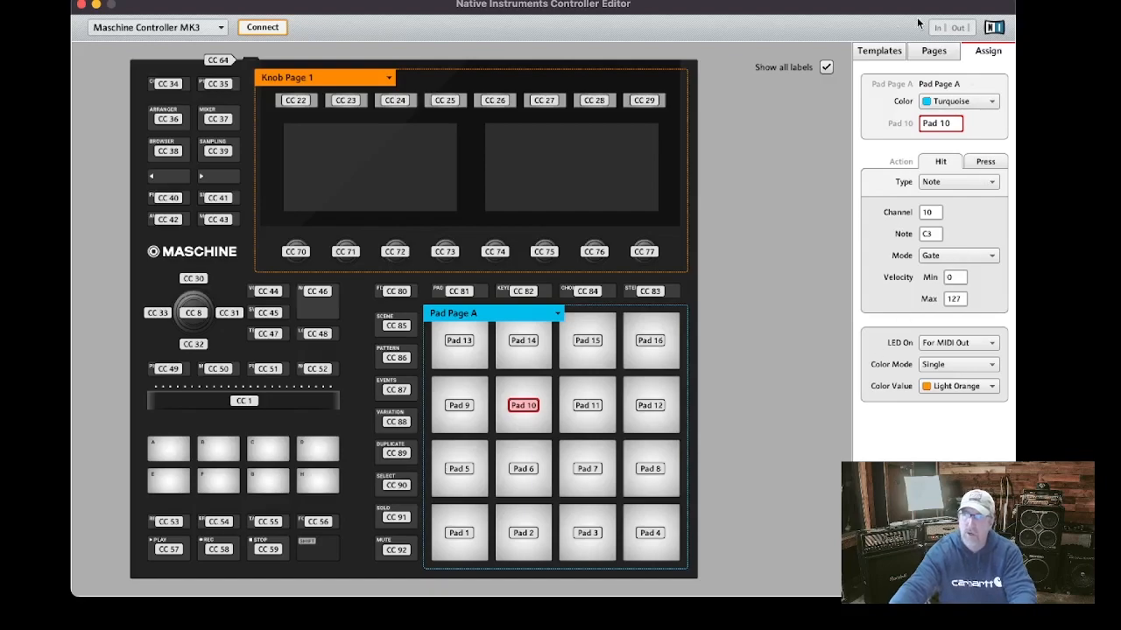
Switch to the Logic Melodic Midi (16) template and open the assignment of its C3 pad
{"action": "left_click", "coordinate": [882, 50]}
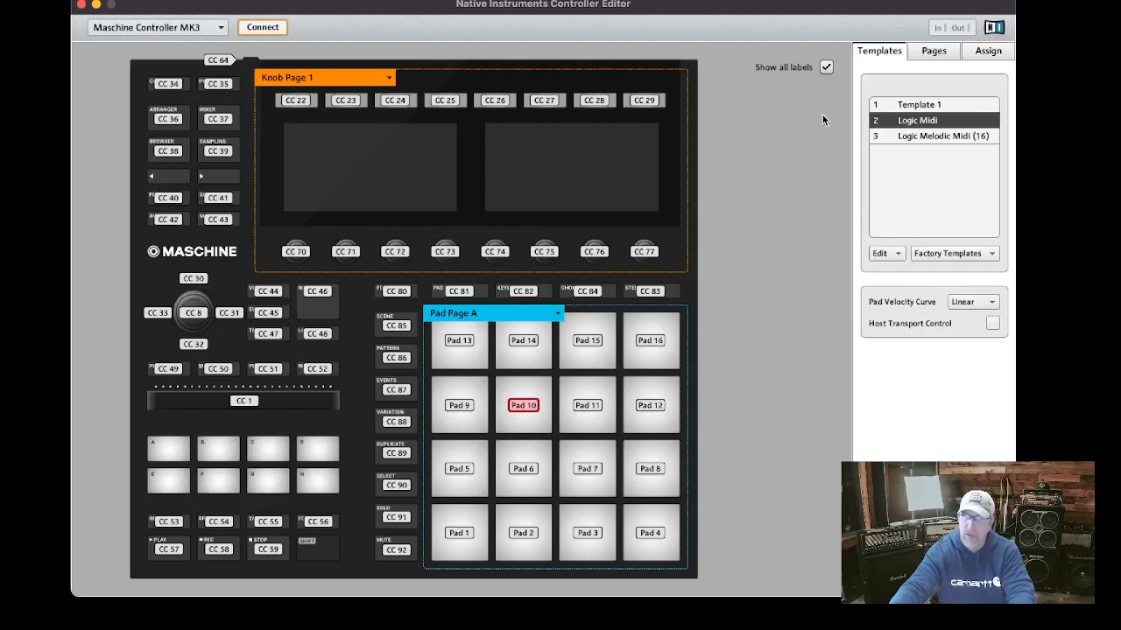
{"action": "left_click", "coordinate": [905, 140]}
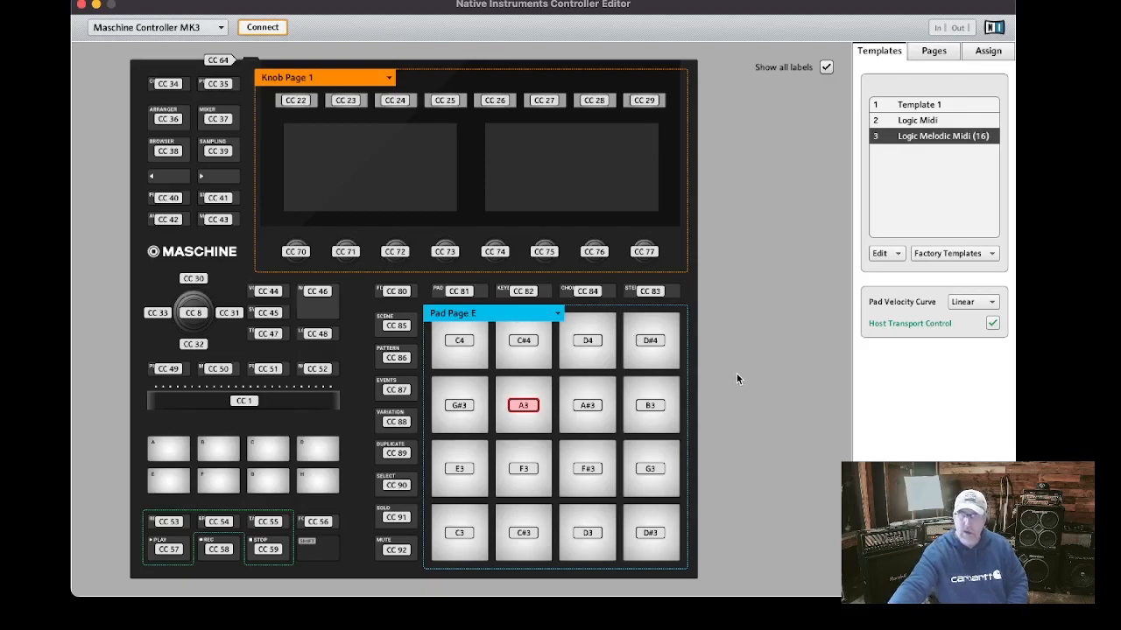
{"action": "left_click", "coordinate": [455, 531]}
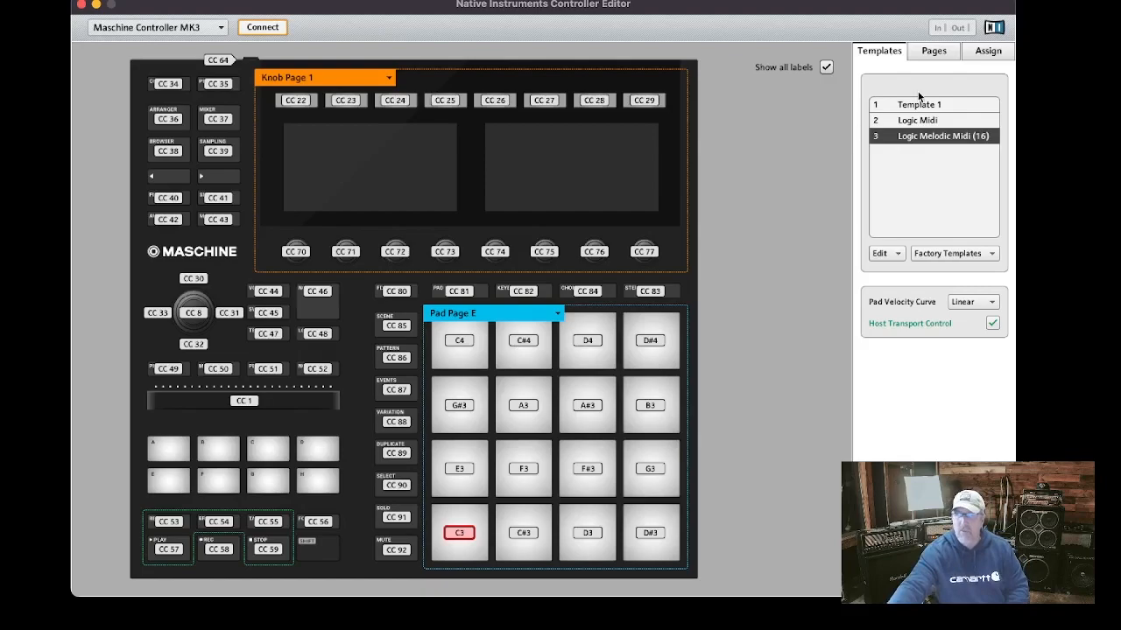
{"action": "left_click", "coordinate": [987, 53]}
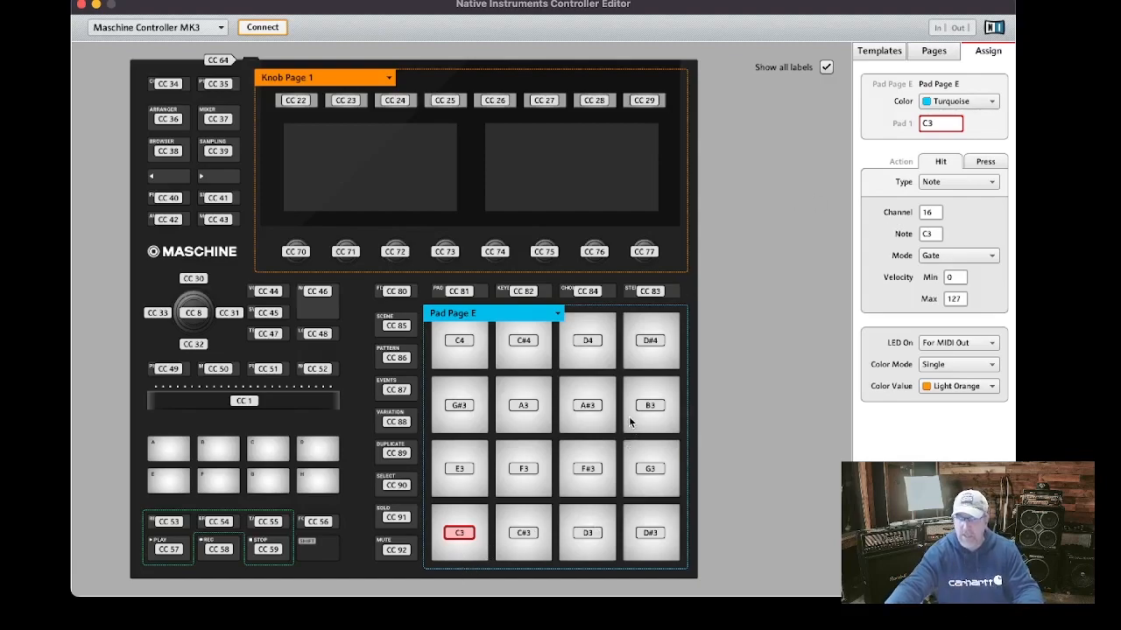
Compare the note assignments of the C3, C#3 and D3 pads on Pad Page E
{"action": "left_click", "coordinate": [523, 533]}
{"action": "left_click", "coordinate": [592, 534]}
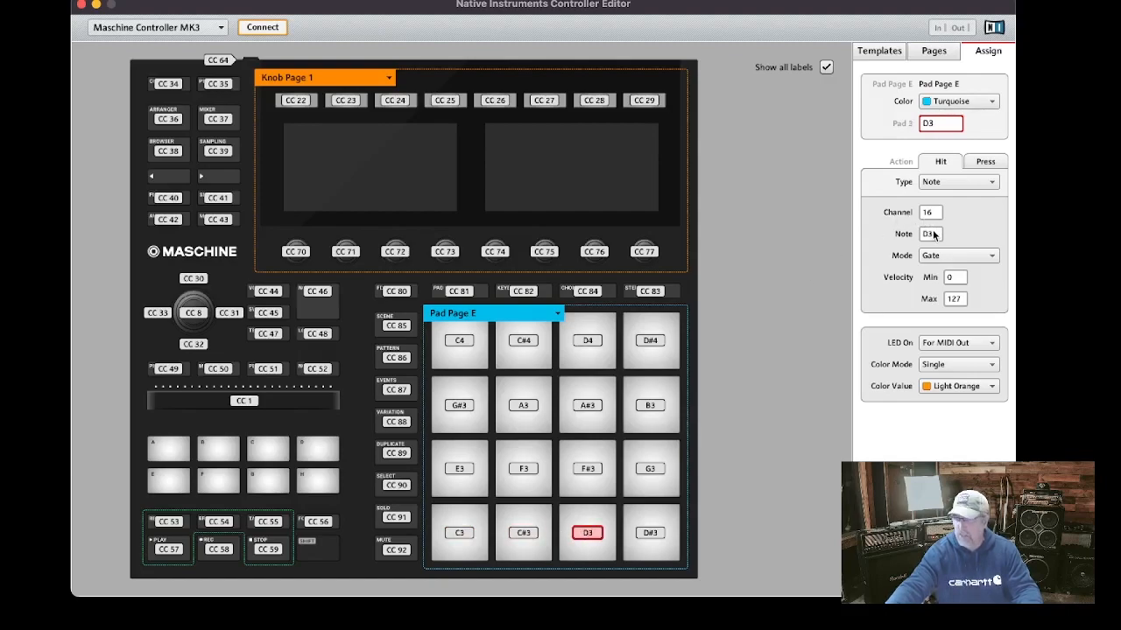
{"action": "left_click", "coordinate": [457, 538]}
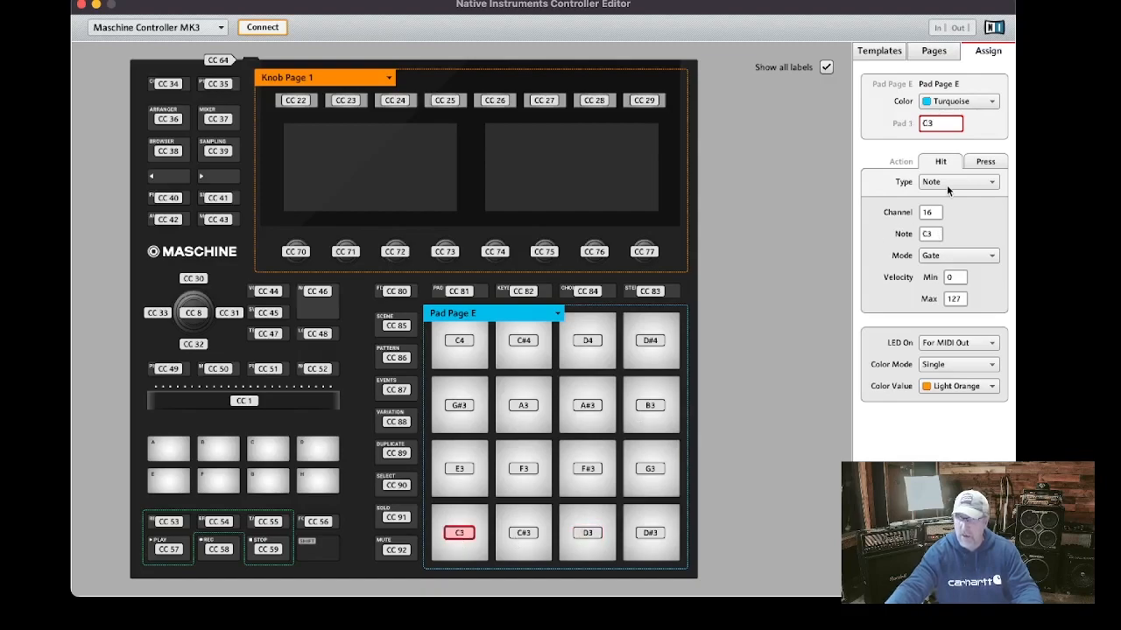
{"action": "left_click", "coordinate": [528, 539]}
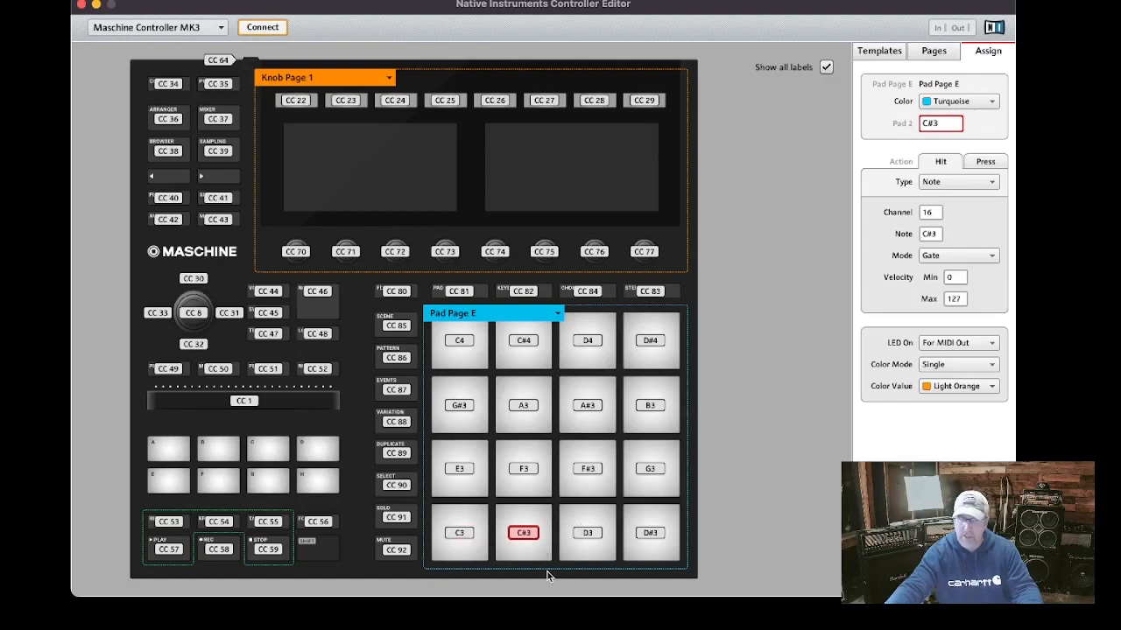
{"action": "left_click", "coordinate": [595, 534]}
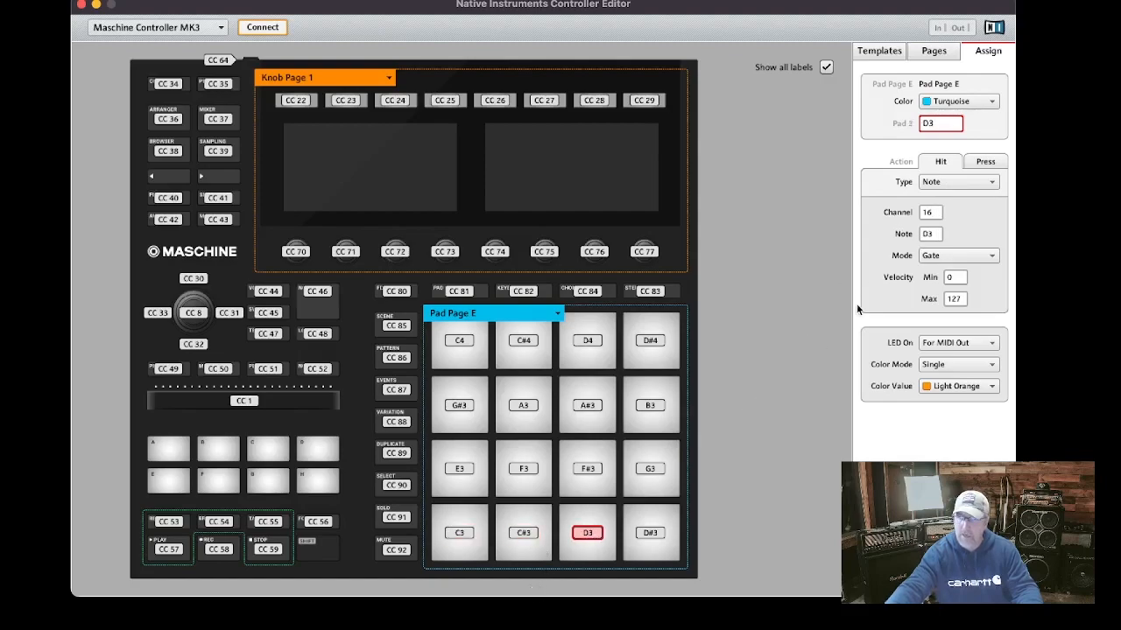
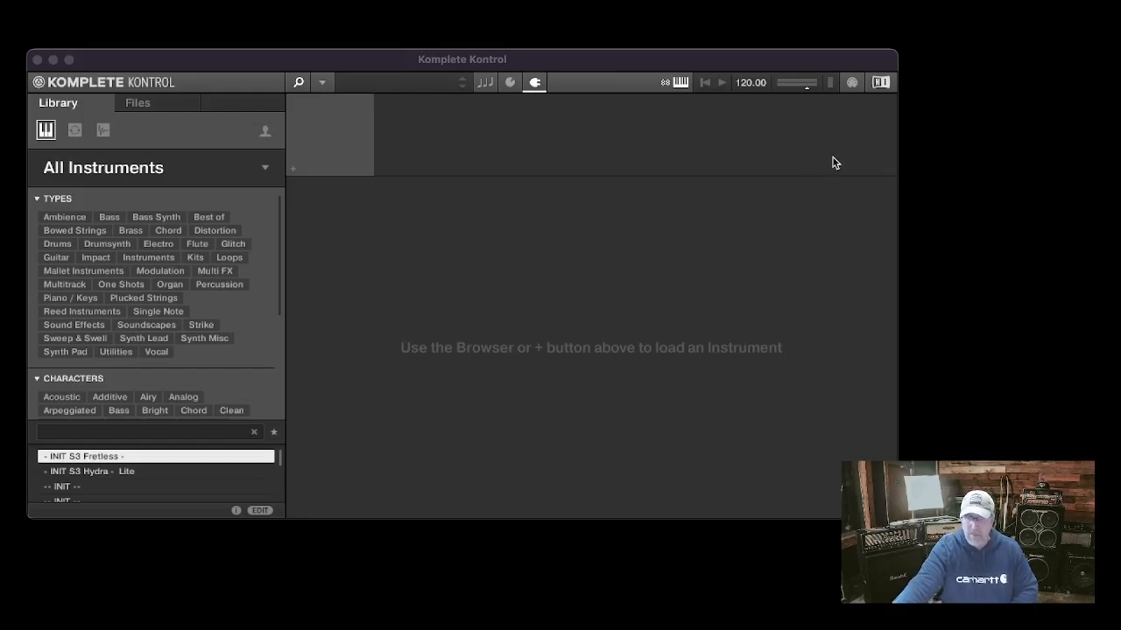
Open the template view and select the Logic Maschine Ch13 template to inspect its key assignment
{"action": "left_click", "coordinate": [850, 84]}
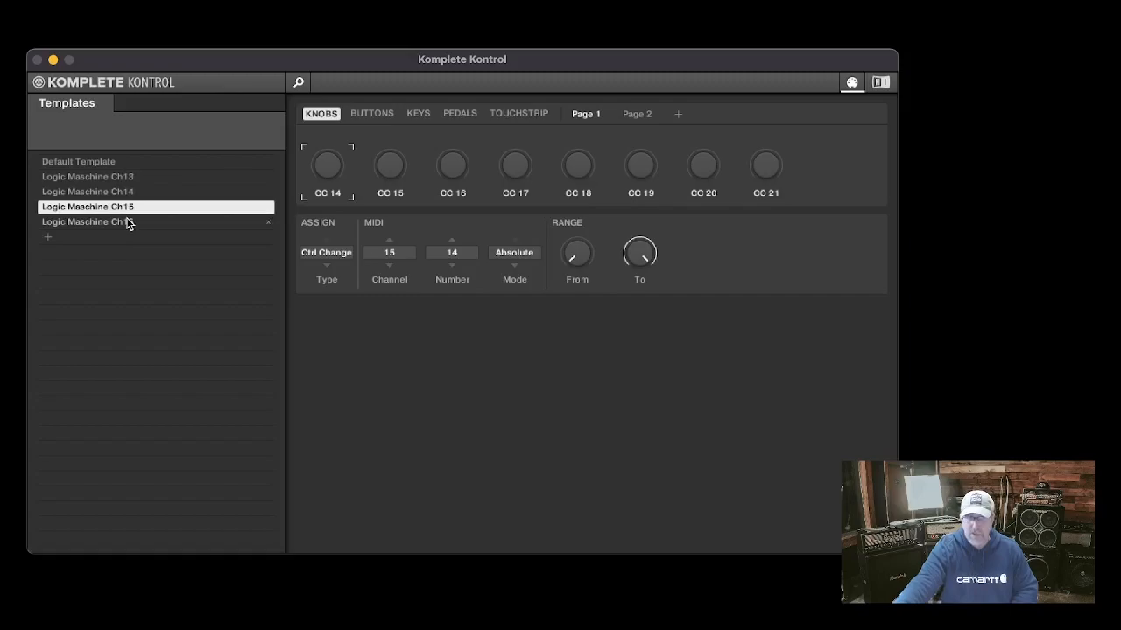
{"action": "left_click", "coordinate": [103, 178]}
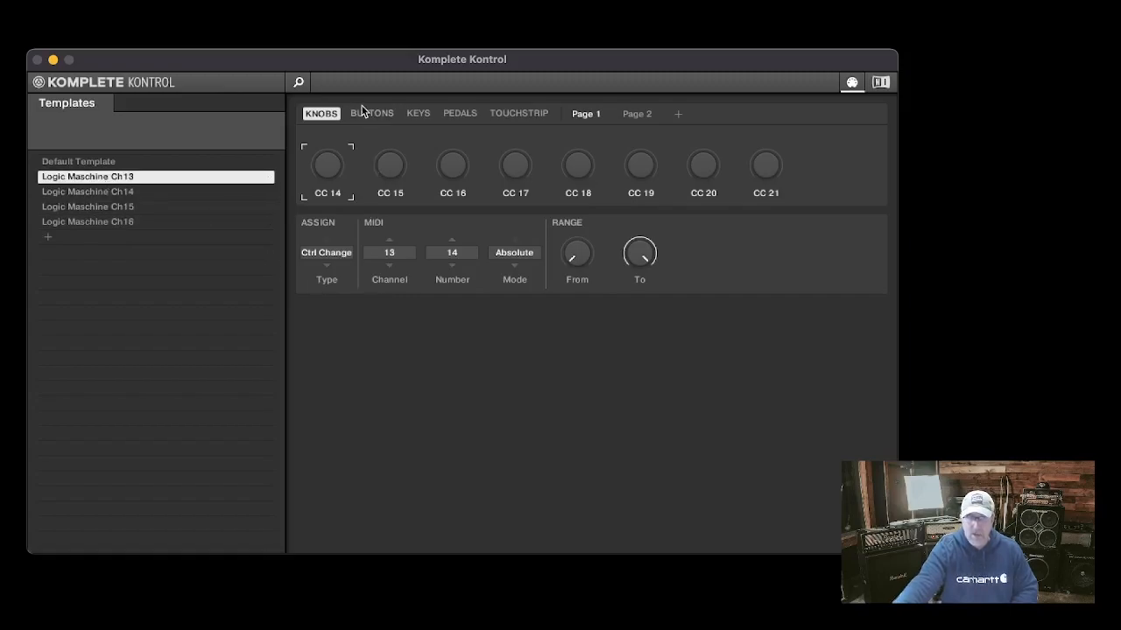
{"action": "left_click", "coordinate": [361, 111]}
{"action": "left_click", "coordinate": [423, 114]}
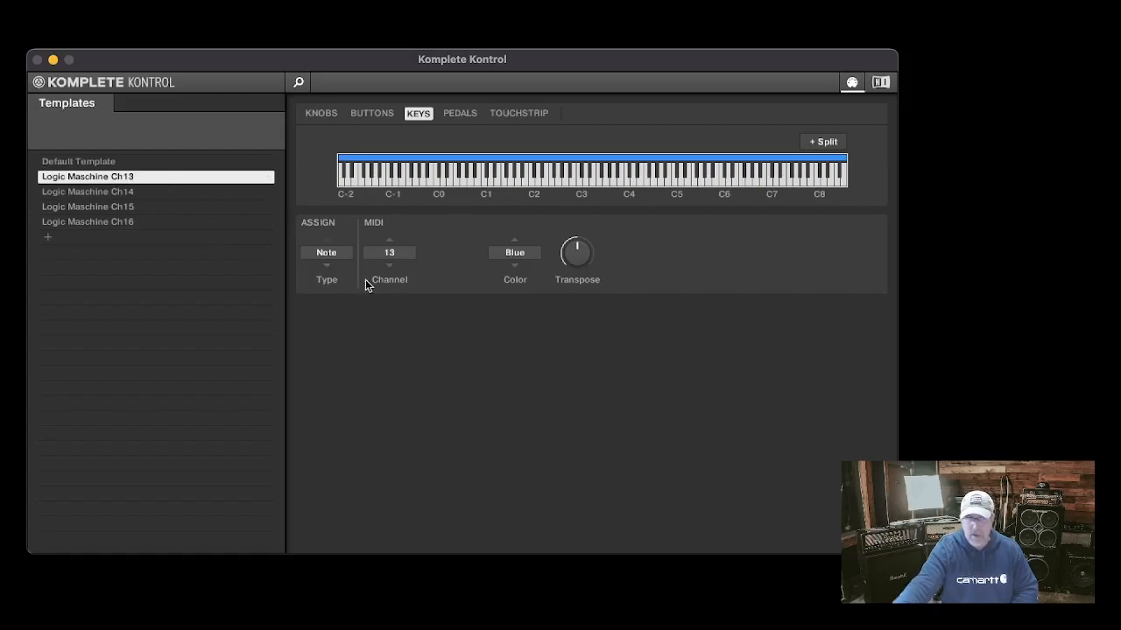
Compare the key MIDI channels of the Logic Maschine Ch14, Ch15 and Ch16 templates
{"action": "left_click", "coordinate": [141, 194]}
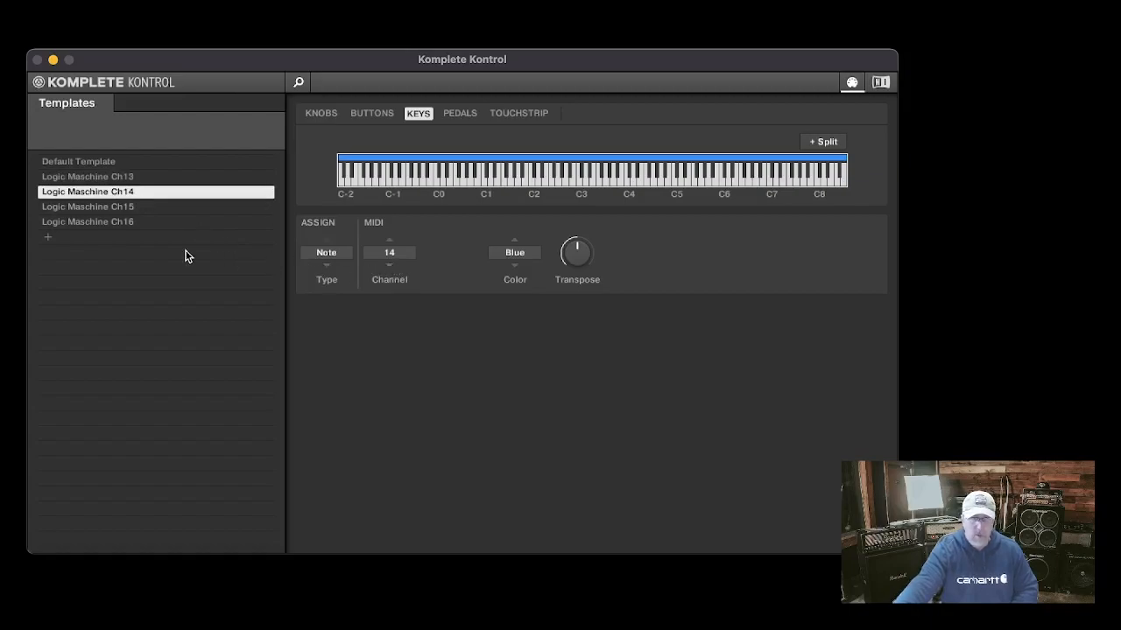
{"action": "left_click", "coordinate": [122, 208]}
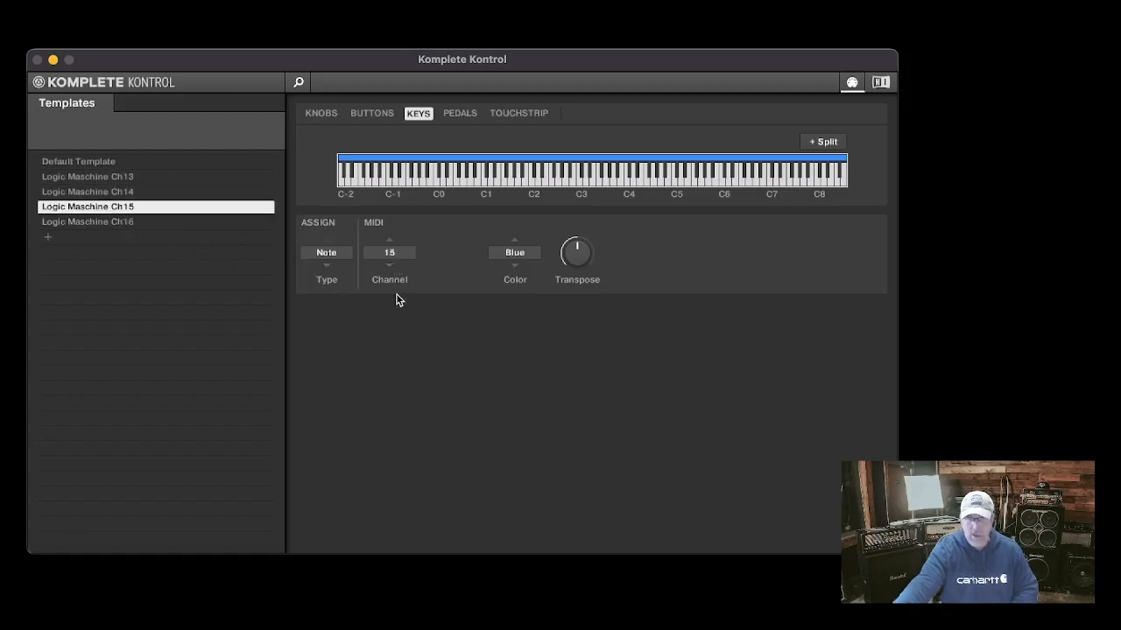
{"action": "left_click", "coordinate": [102, 223]}
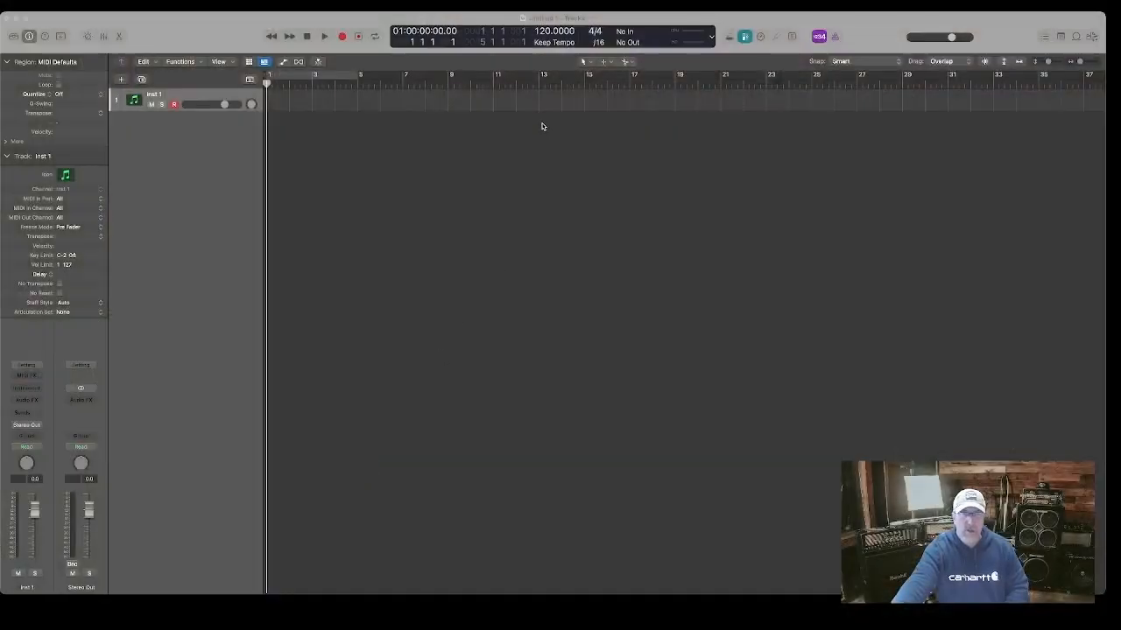
Switch to Logic Pro and load Maschine 2 Multi-Output (16xStereo) as the instrument on the Inst 1 track
{"action": "left_click", "coordinate": [641, 609]}
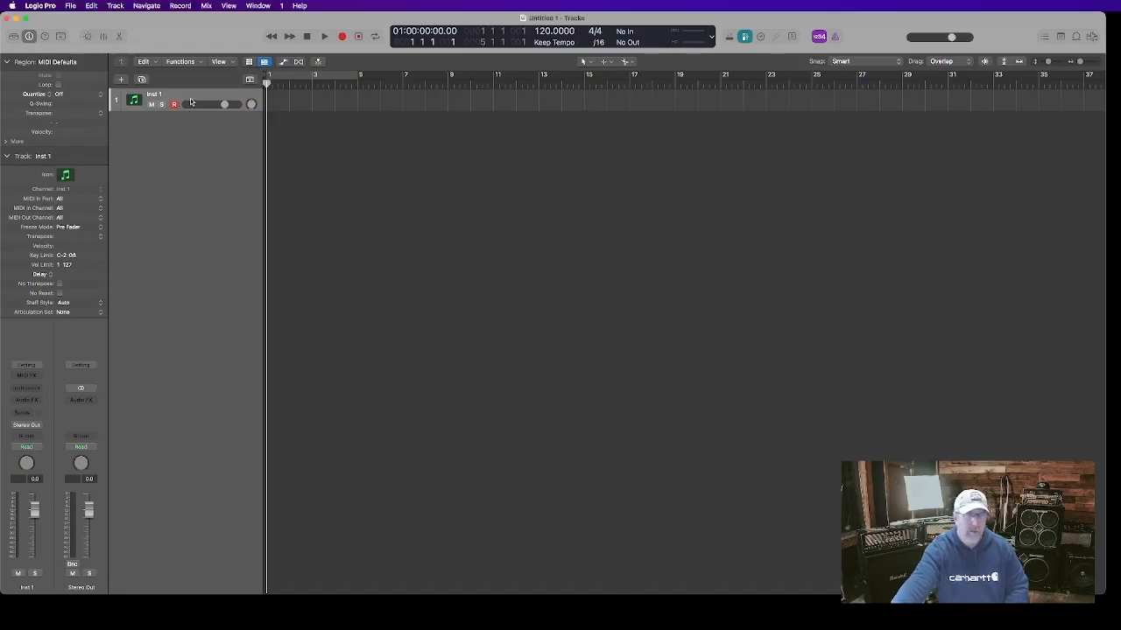
{"action": "left_click", "coordinate": [38, 391]}
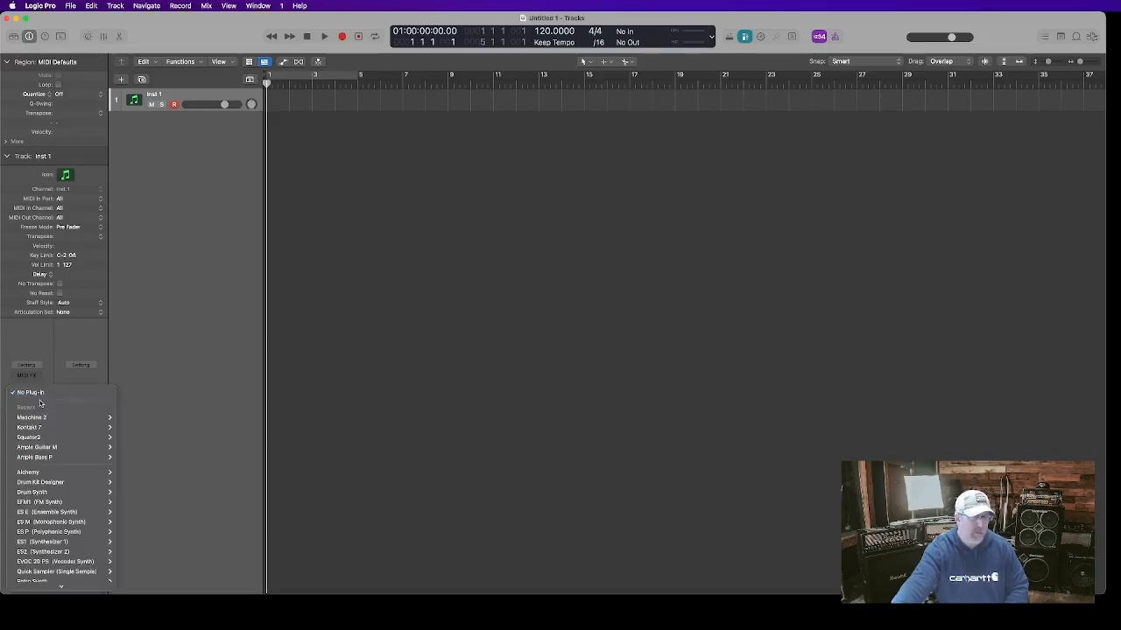
{"action": "mouse_move", "coordinate": [42, 417]}
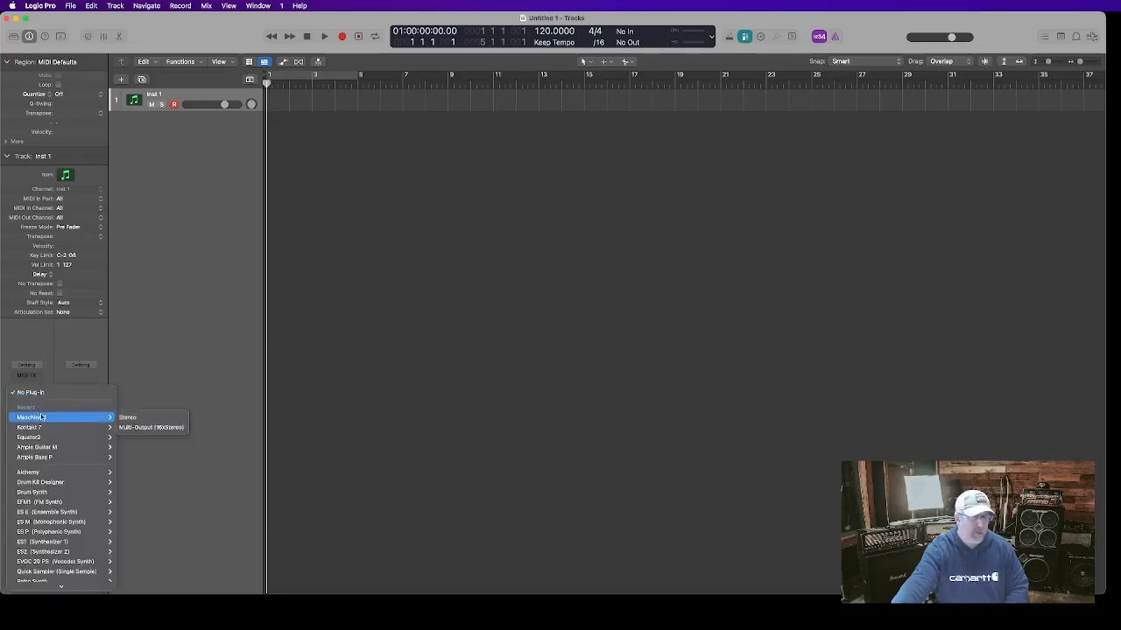
{"action": "left_click", "coordinate": [151, 428]}
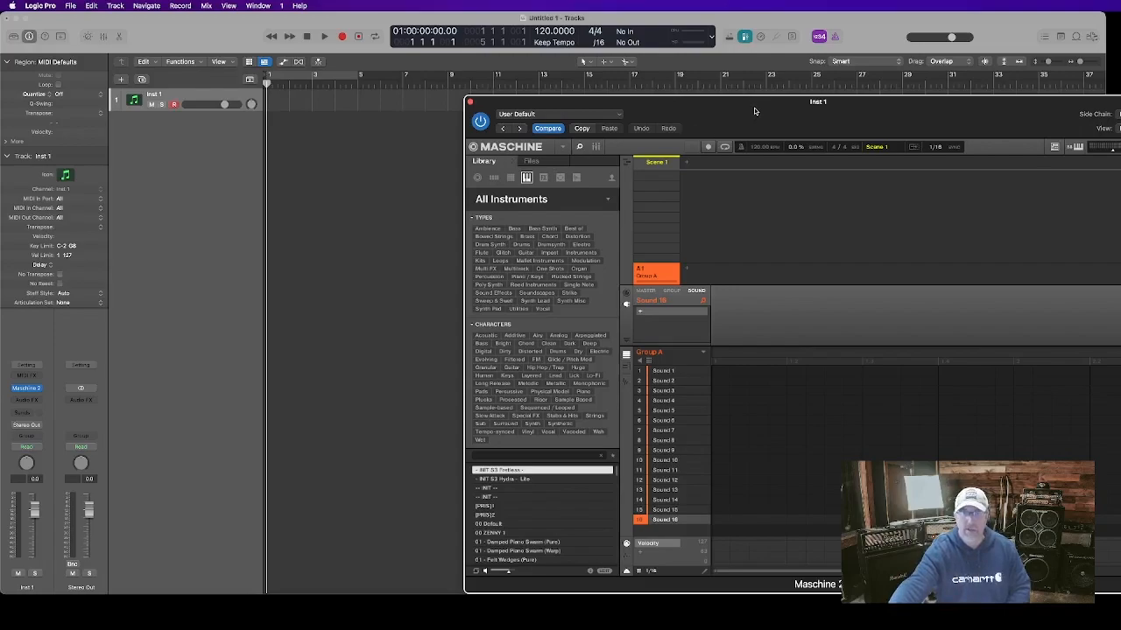
Move the Maschine plug-in window and inspect the output routing of Sound 1 and Sound 2
{"action": "left_click_drag", "start_coordinate": [754, 111], "coordinate": [594, 71]}
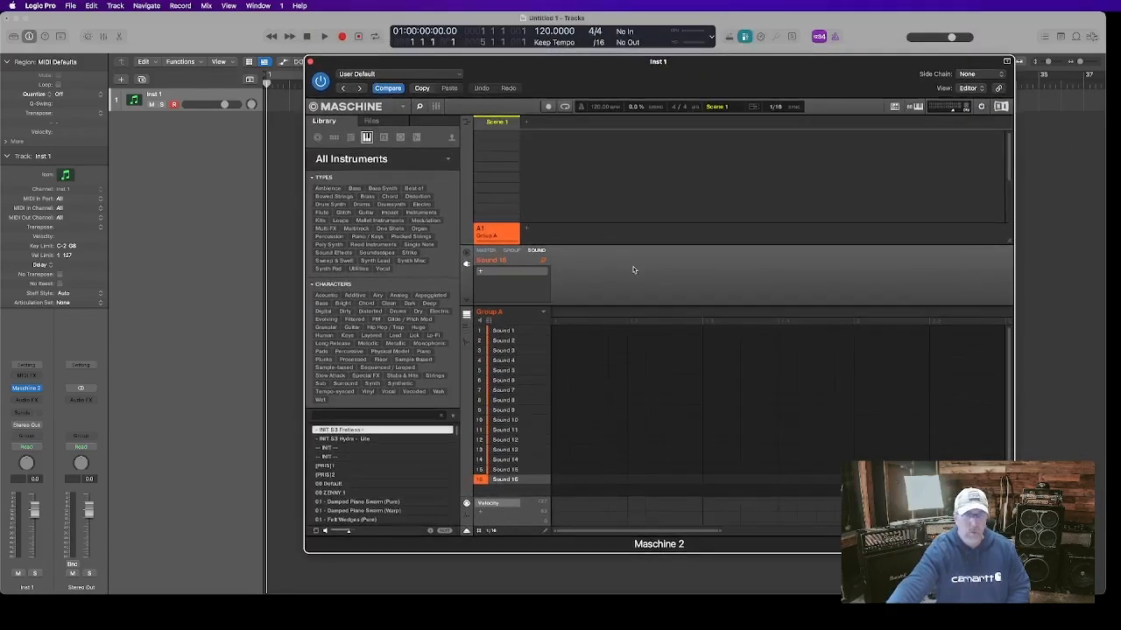
{"action": "left_click", "coordinate": [506, 331]}
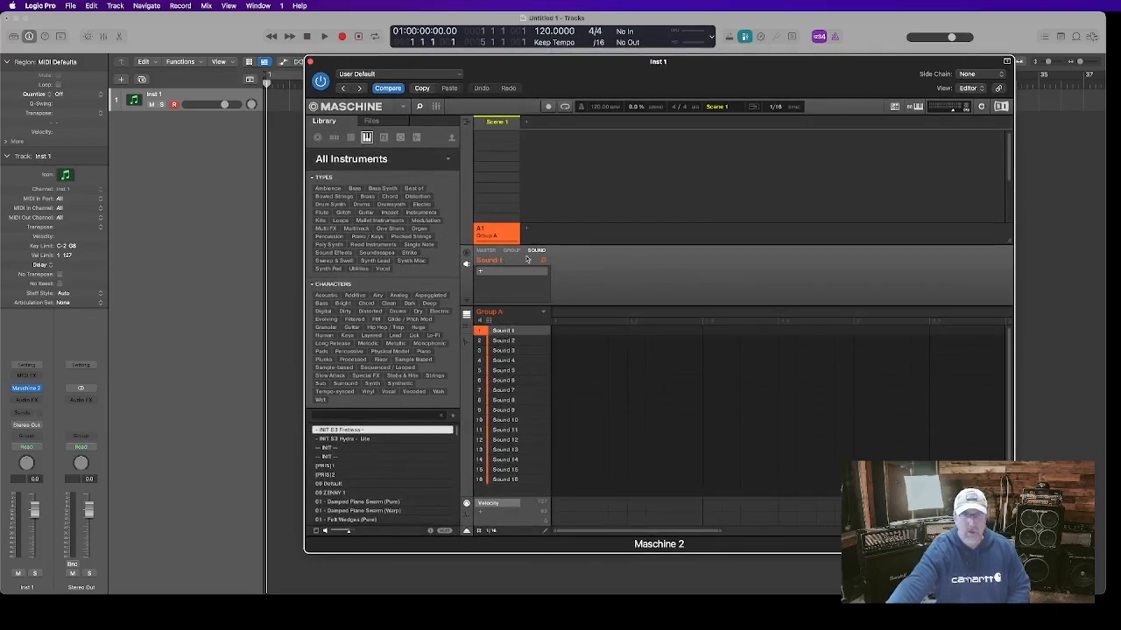
{"action": "left_click", "coordinate": [466, 254]}
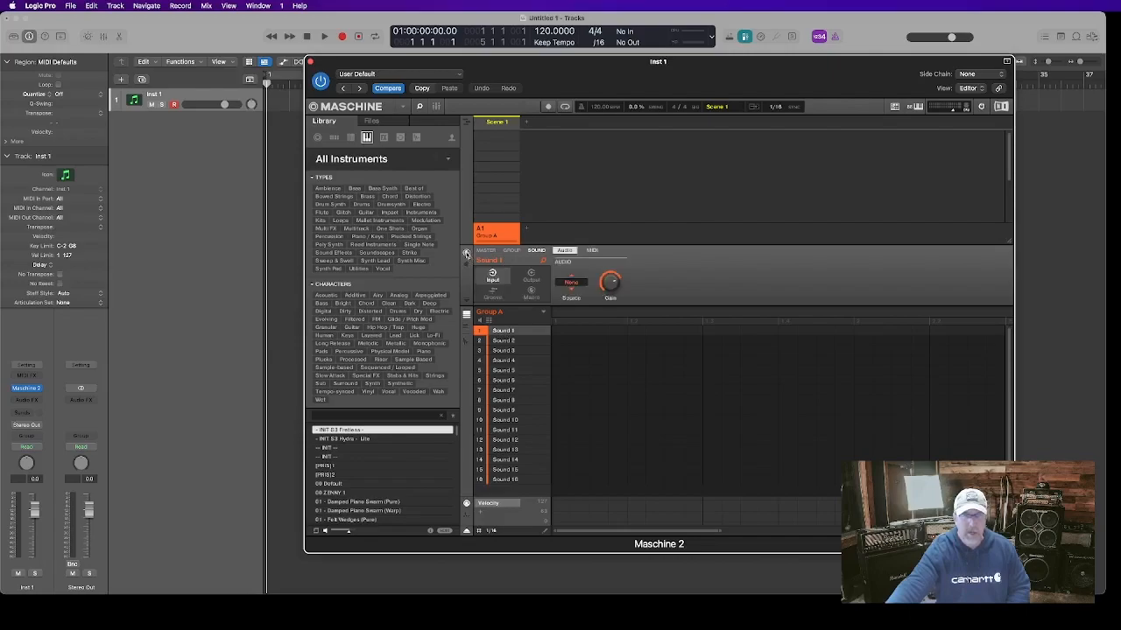
{"action": "left_click", "coordinate": [532, 279]}
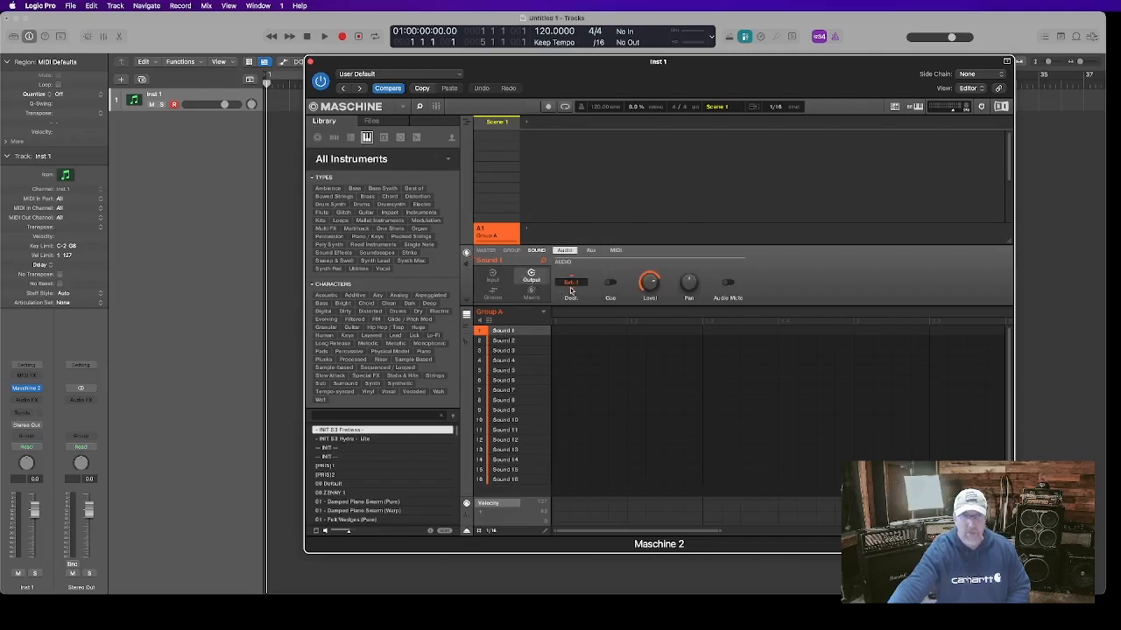
{"action": "left_click", "coordinate": [504, 341]}
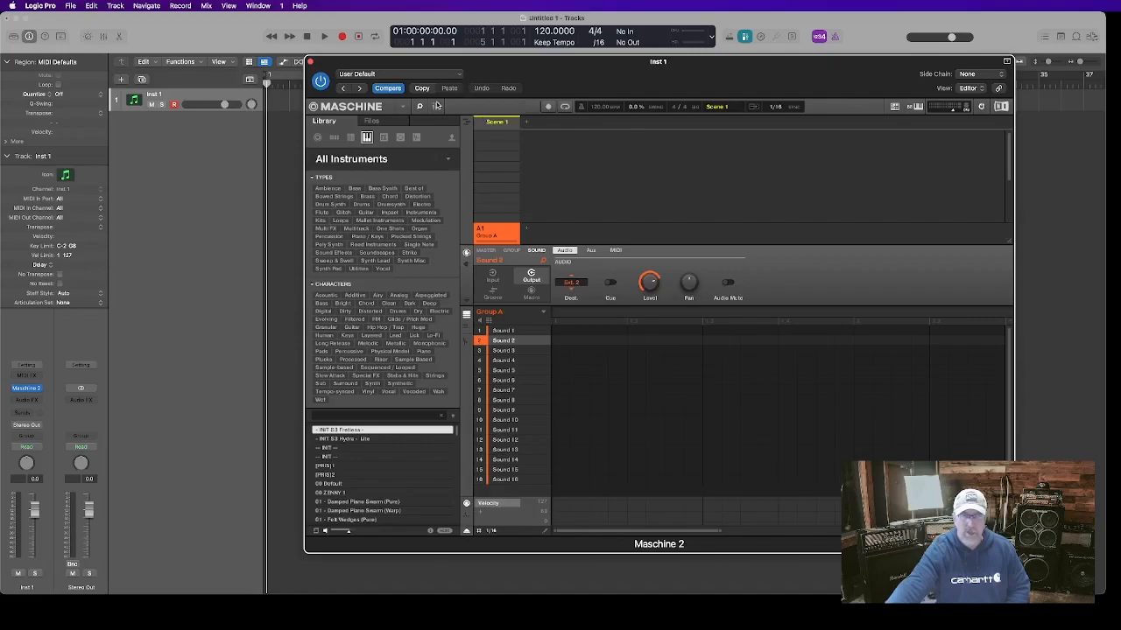
View the Maschine mixer with all sound outputs, then close the plug-in window
{"action": "left_click", "coordinate": [436, 106]}
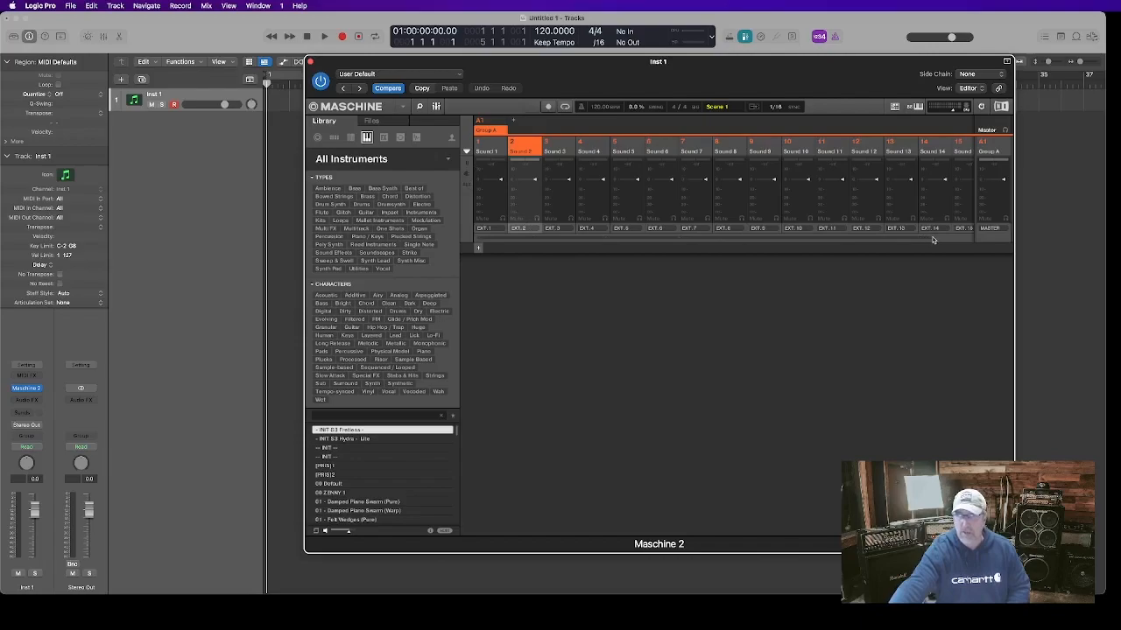
{"action": "left_click", "coordinate": [292, 307]}
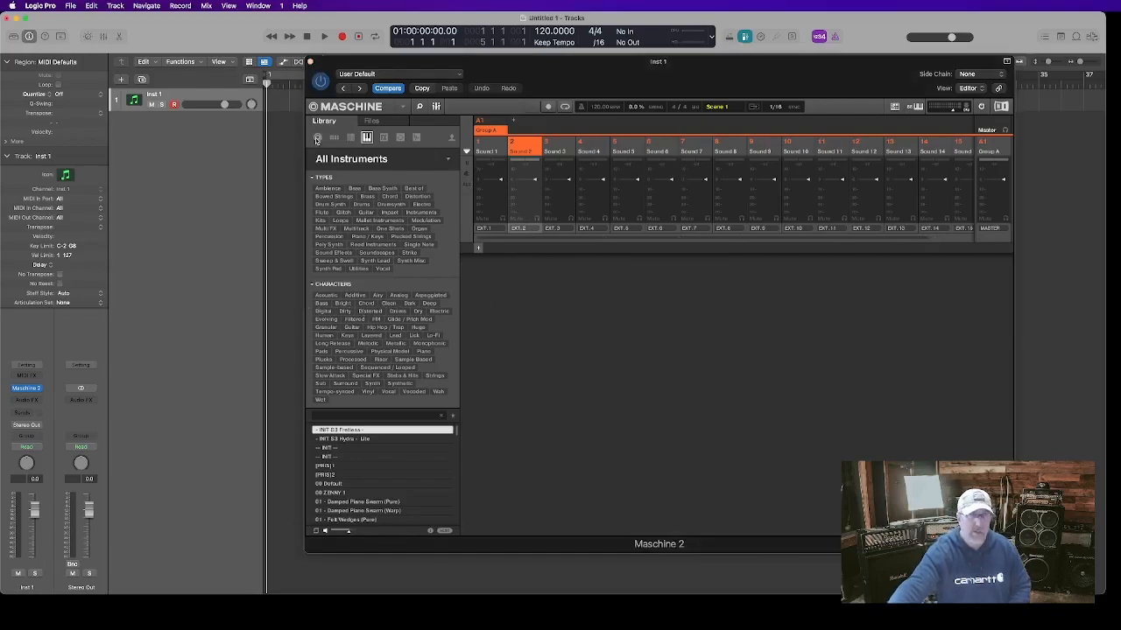
{"action": "left_click", "coordinate": [310, 61]}
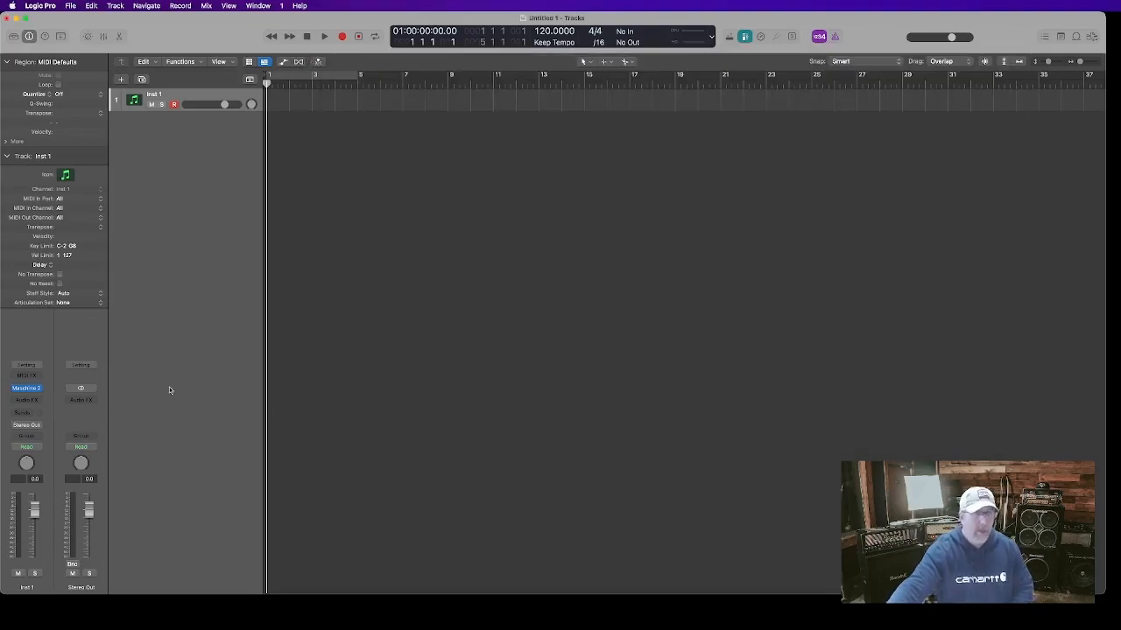
Open the mixer and add auxiliary channels for the Maschine multi-outputs up to Aux 15
{"action": "key", "text": "x"}
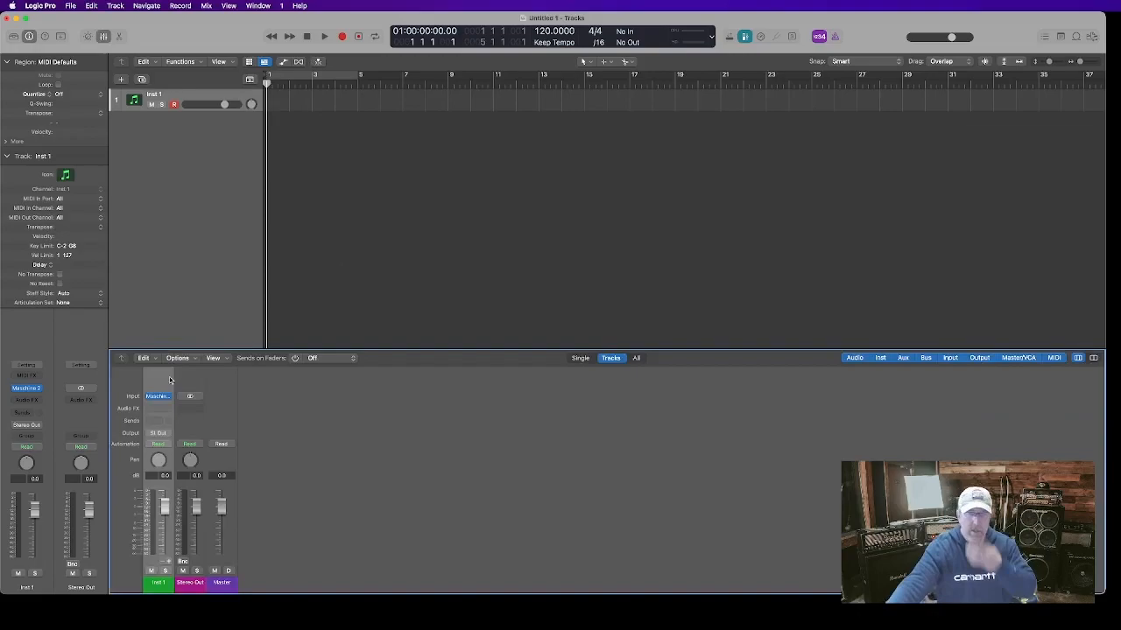
{"action": "left_click", "coordinate": [168, 565]}
{"action": "left_click", "coordinate": [168, 564]}
{"action": "left_click", "coordinate": [168, 564]}
{"action": "left_click", "coordinate": [168, 565]}
{"action": "left_click", "coordinate": [168, 564]}
{"action": "left_click", "coordinate": [168, 564]}
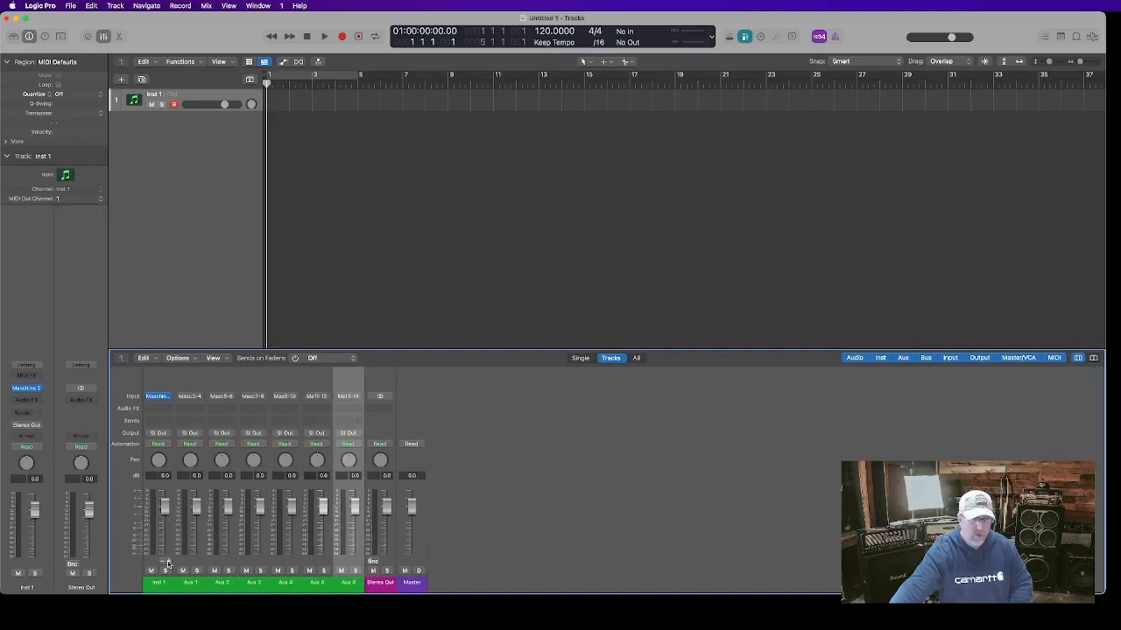
{"action": "left_click", "coordinate": [168, 565]}
{"action": "left_click", "coordinate": [168, 565]}
{"action": "left_click", "coordinate": [168, 564]}
{"action": "left_click", "coordinate": [168, 565]}
{"action": "left_click", "coordinate": [169, 564]}
{"action": "left_click", "coordinate": [168, 564]}
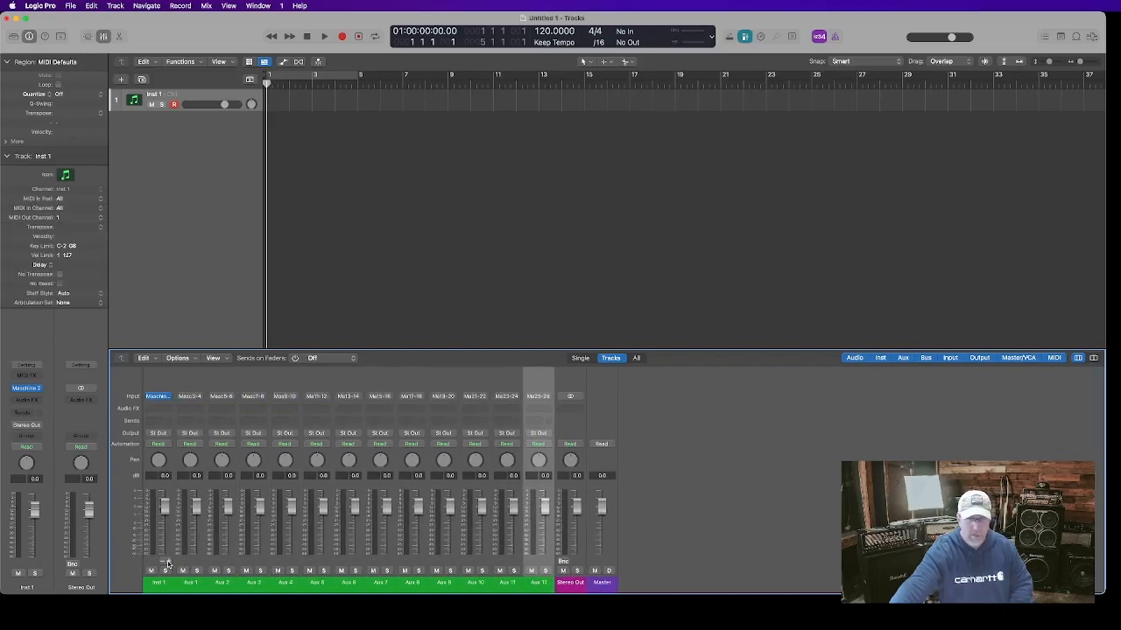
{"action": "left_click", "coordinate": [168, 565]}
{"action": "left_click", "coordinate": [168, 565]}
{"action": "left_click", "coordinate": [168, 564]}
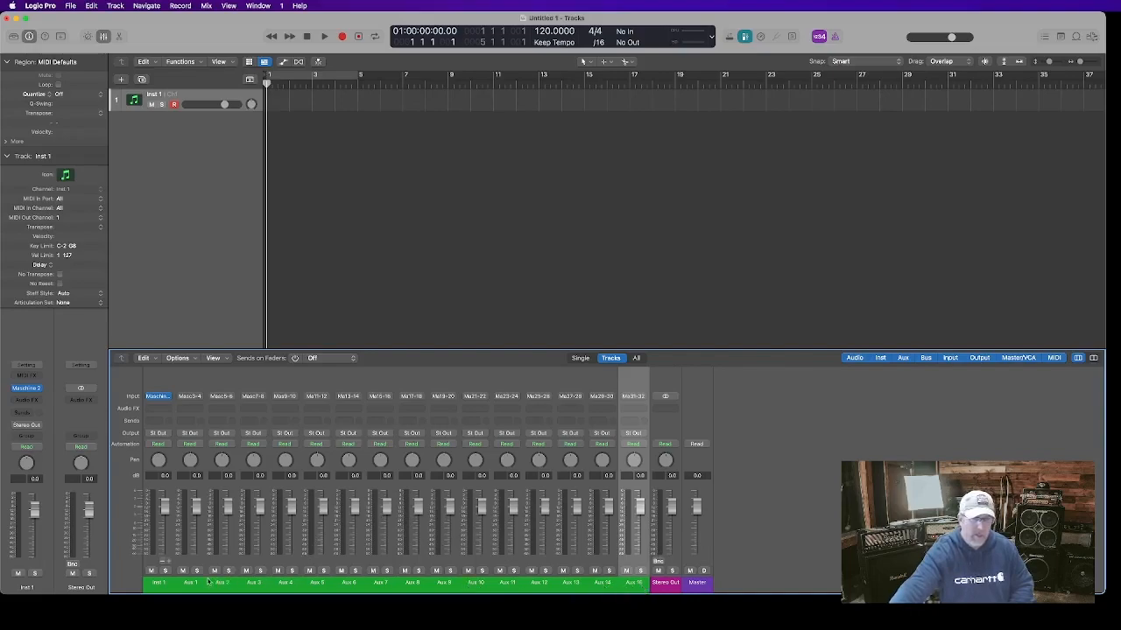
Rename the Inst 1 and Aux 1 channel strips as Pad 1 and Pad 2
{"action": "double_click", "coordinate": [155, 583]}
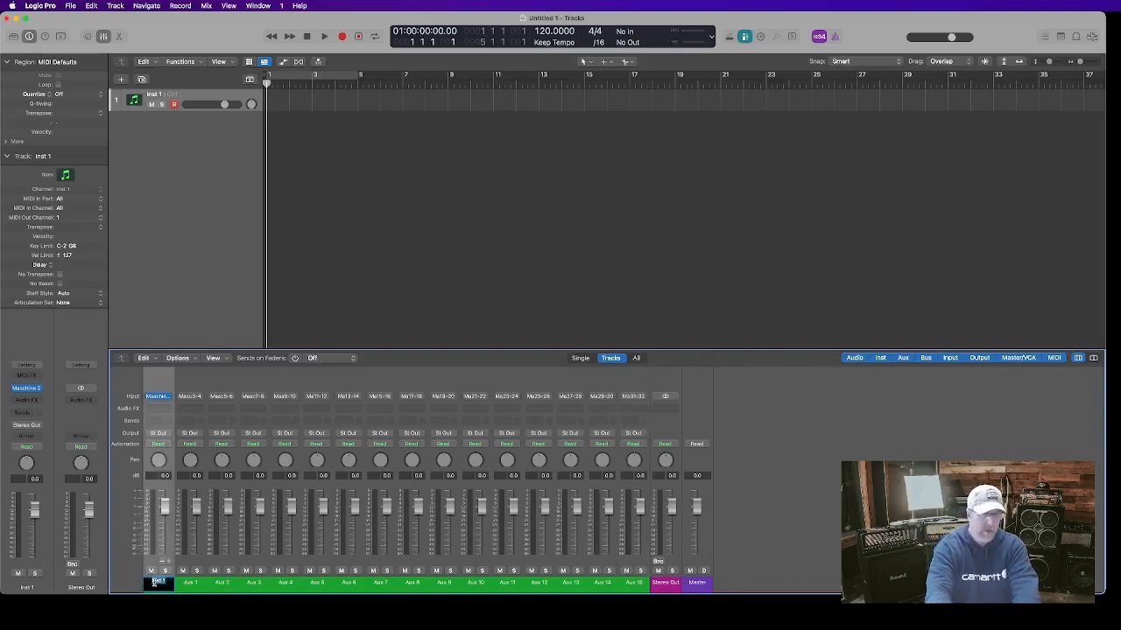
{"action": "type", "text": "Pad"}
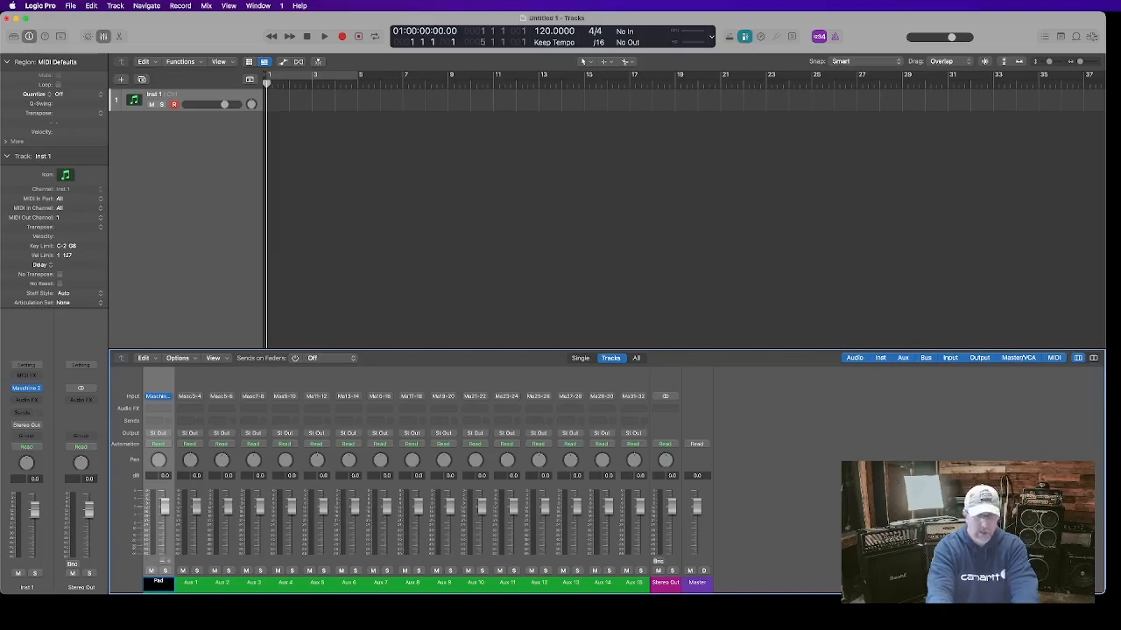
{"action": "type", "text": " 1"}
{"action": "key", "text": "Tab"}
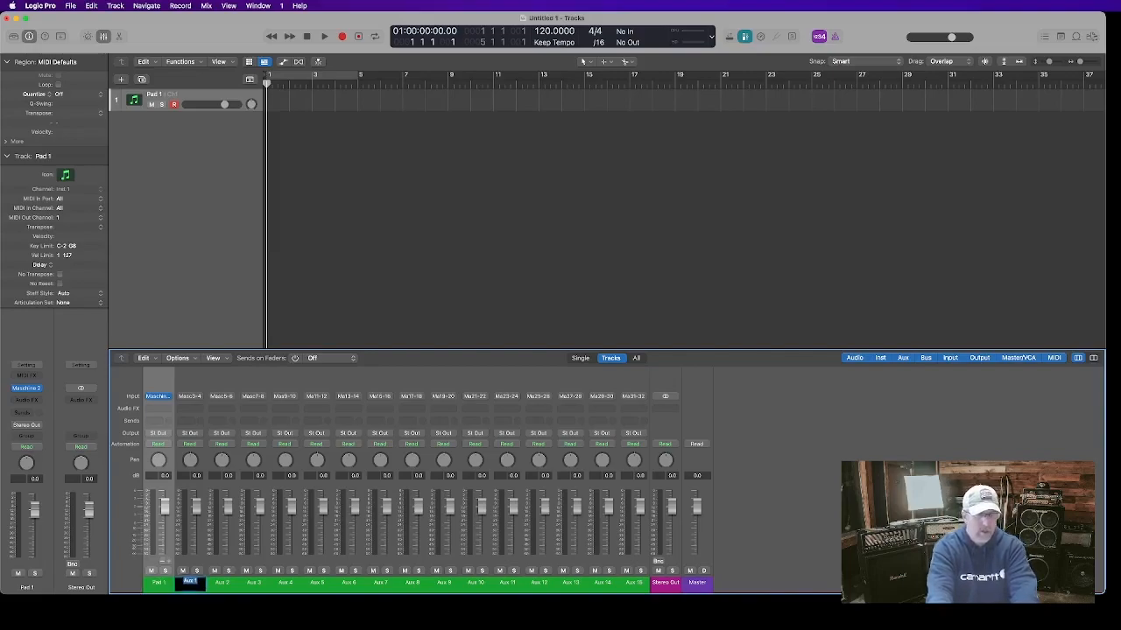
{"action": "type", "text": "Pa"}
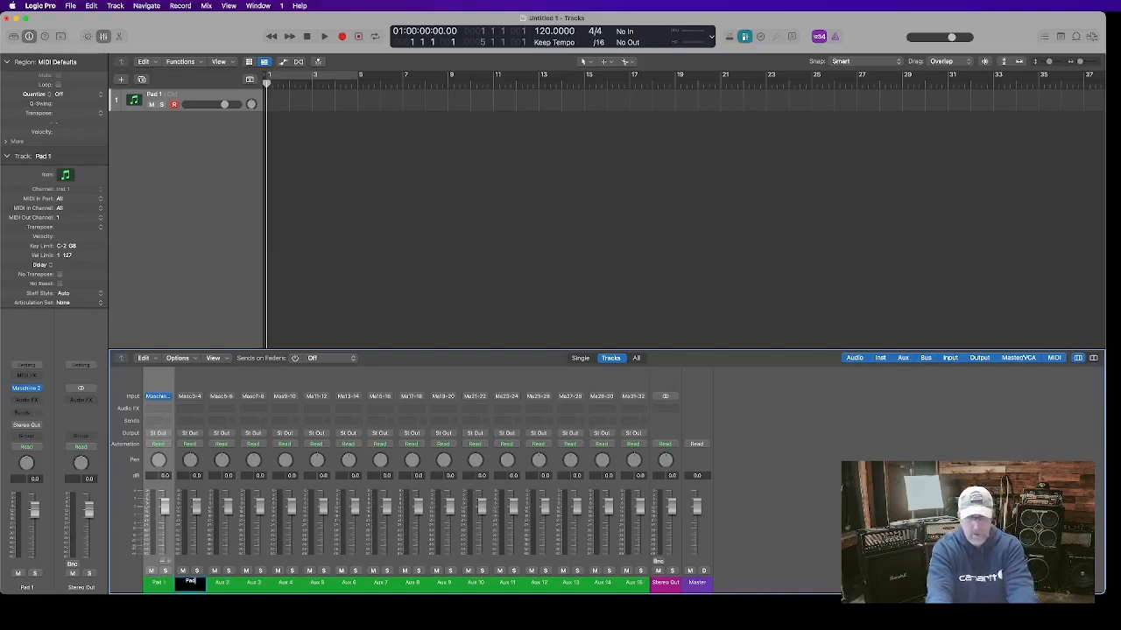
{"action": "type", "text": "d 2"}
{"action": "key", "text": "BackSpace"}
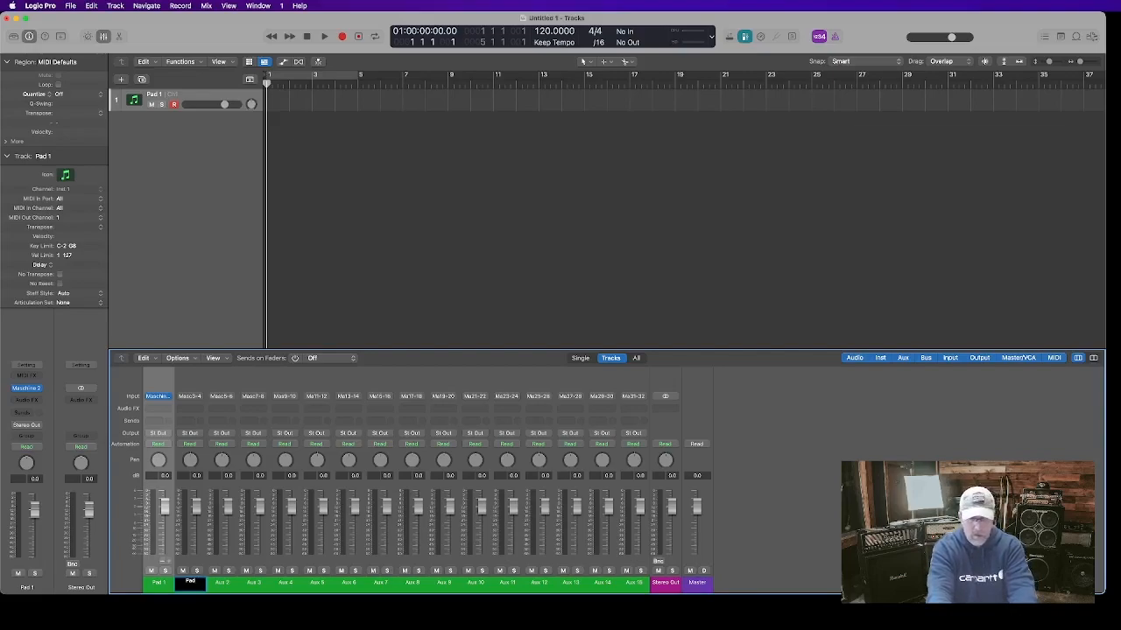
{"action": "type", "text": "2"}
{"action": "key", "text": "Tab"}
Rename the Aux 2, Aux 3 and Aux 4 channel strips as Pad 3, Pad 4 and Pad 5
{"action": "type", "text": "Pad"}
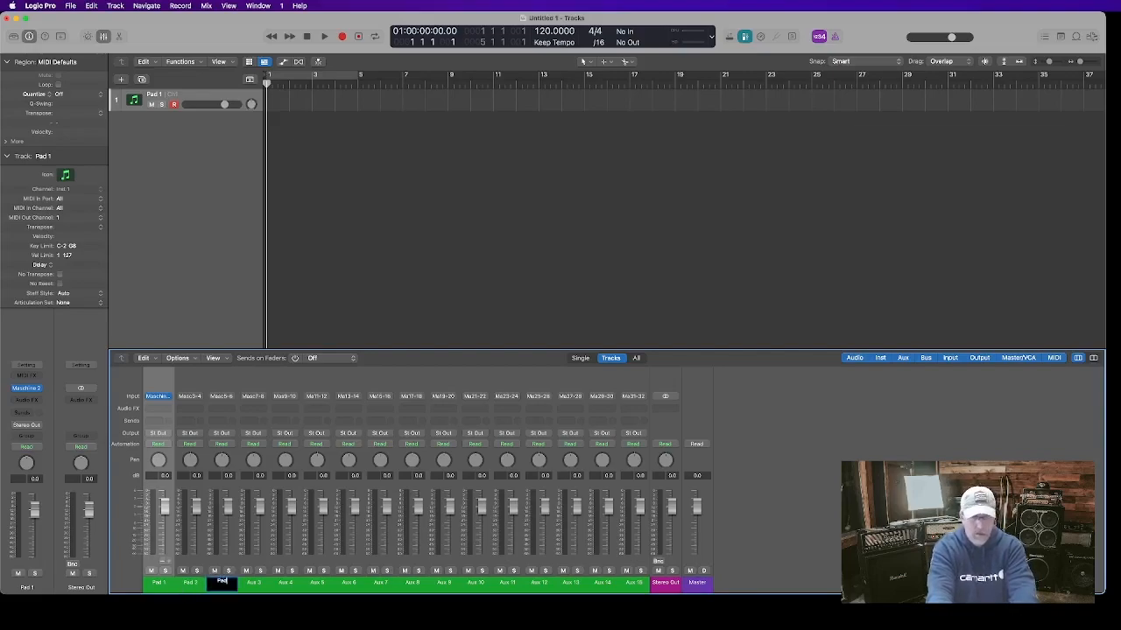
{"action": "type", "text": " 3"}
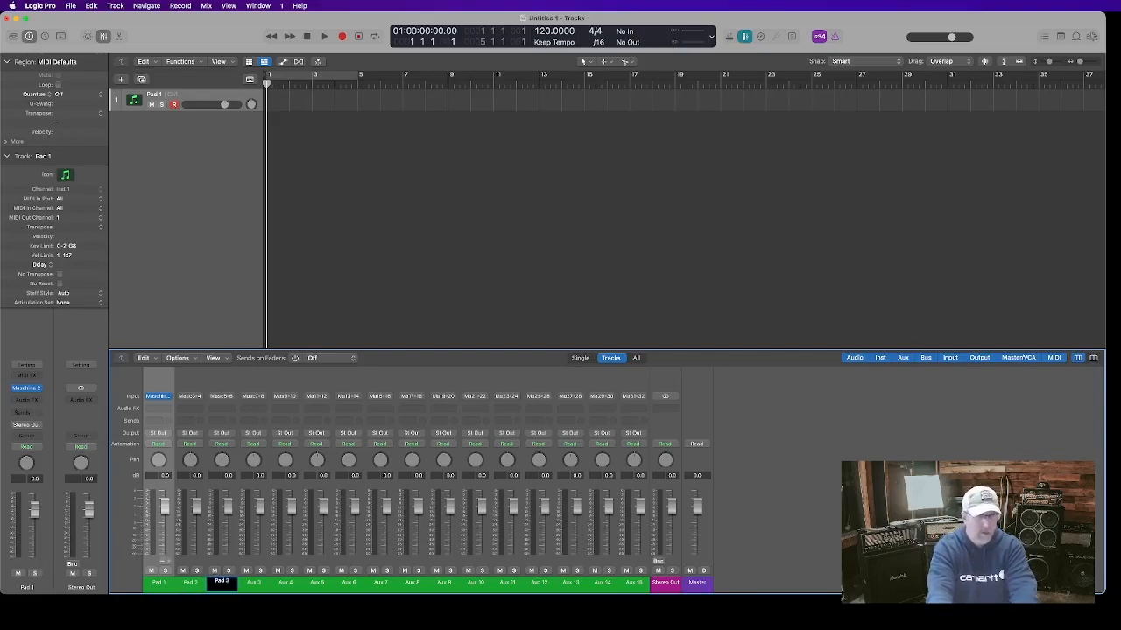
{"action": "key", "text": "Tab"}
{"action": "type", "text": "Pad"}
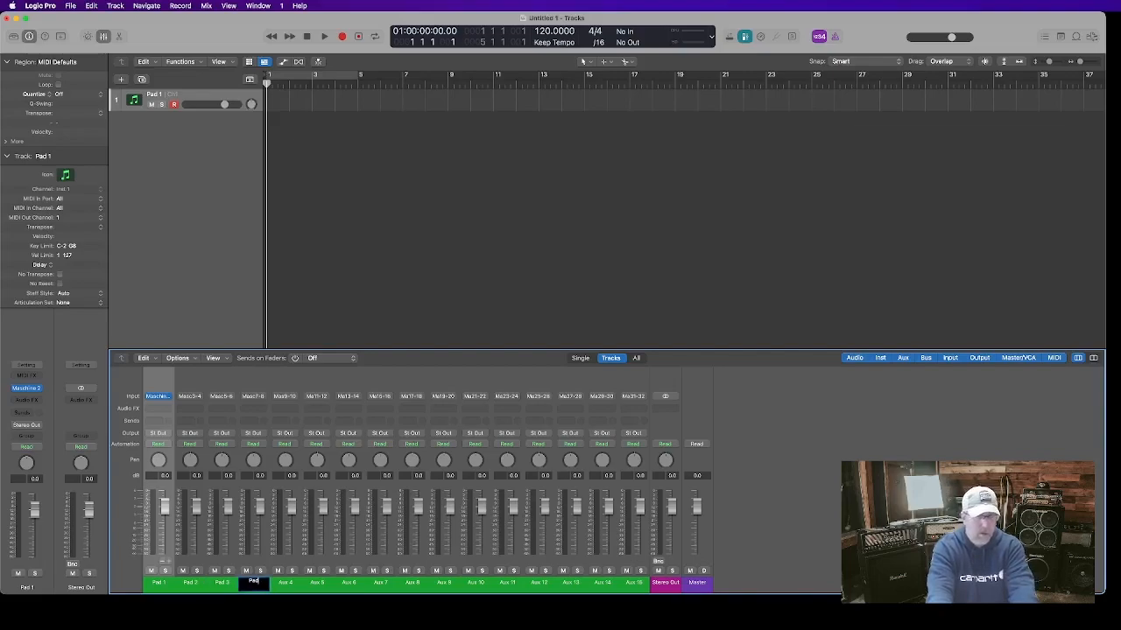
{"action": "type", "text": " 4"}
{"action": "key", "text": "Tab"}
{"action": "type", "text": "Pad"}
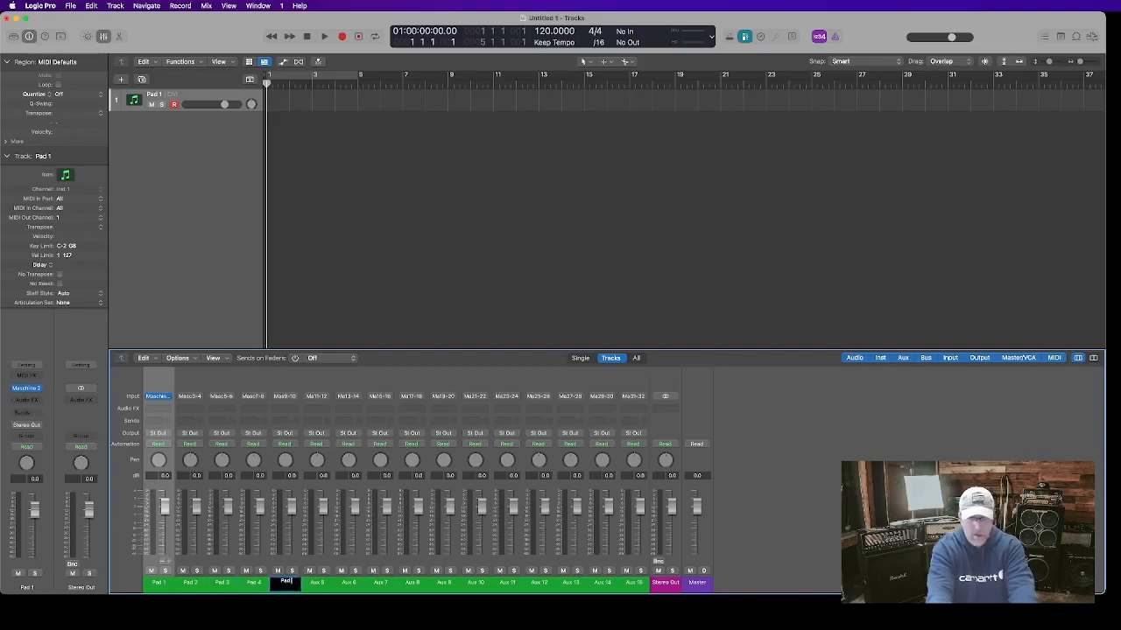
{"action": "type", "text": " 5"}
{"action": "key", "text": "Tab"}
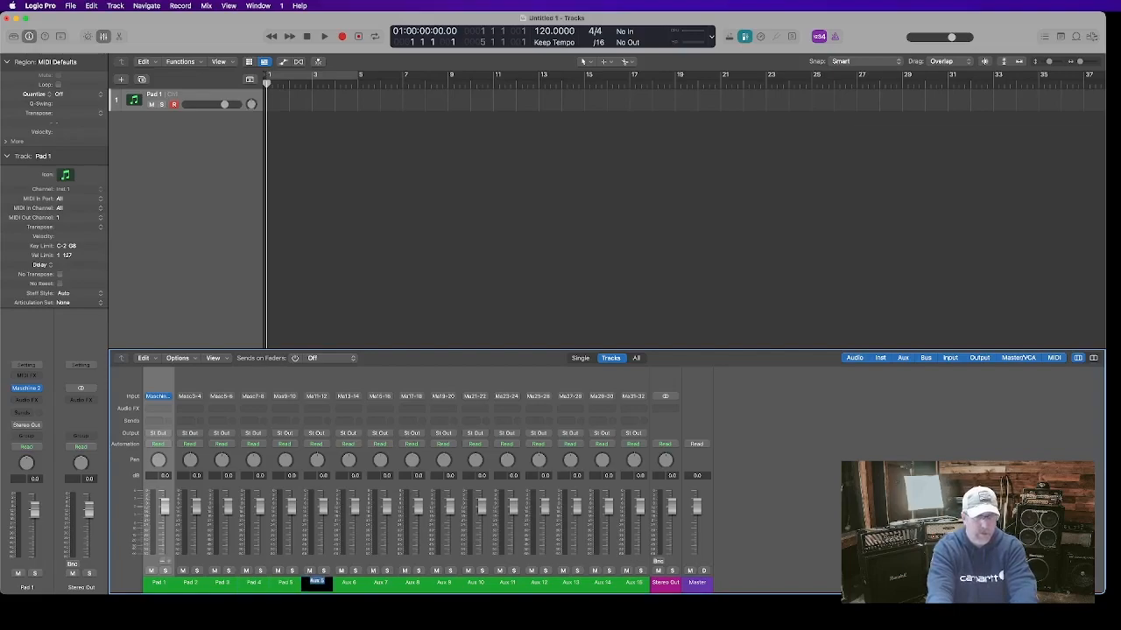
Rename the Aux 5 and Aux 6 channel strips as Pad 6 and Pad 7
{"action": "type", "text": "Pad"}
{"action": "type", "text": "6"}
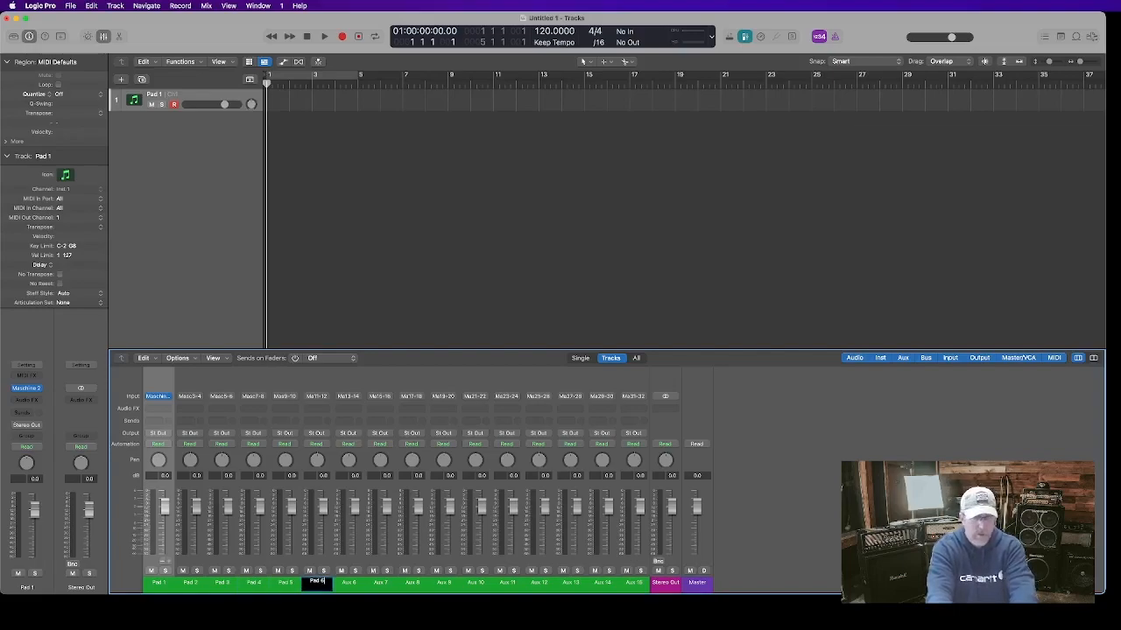
{"action": "key", "text": "Tab"}
{"action": "type", "text": "Pad"}
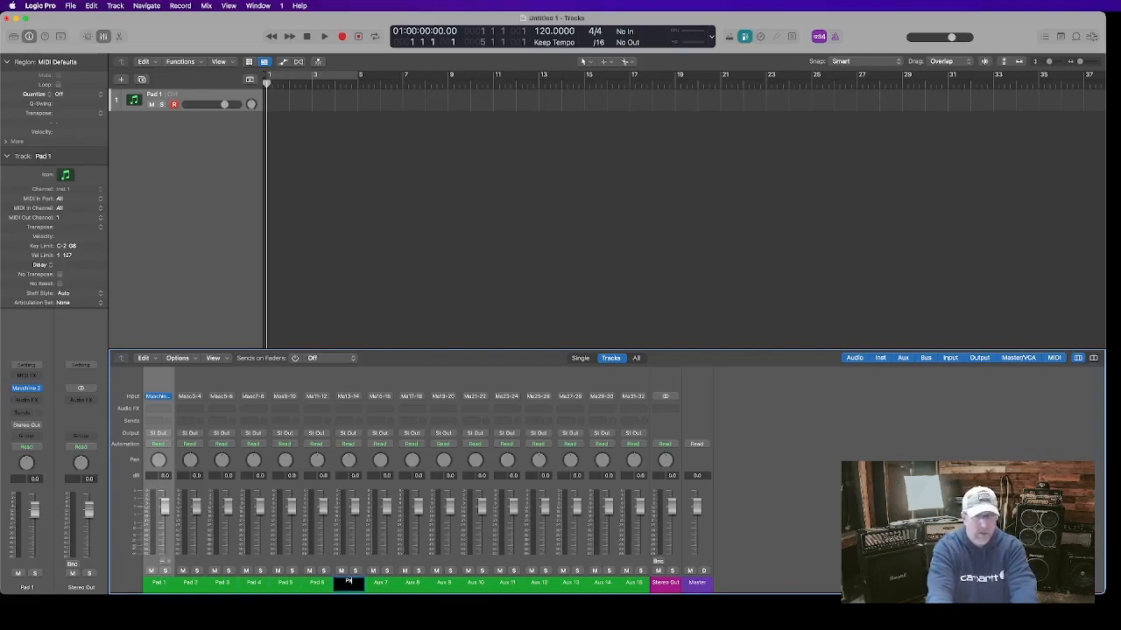
{"action": "type", "text": " 7"}
{"action": "key", "text": "Tab"}
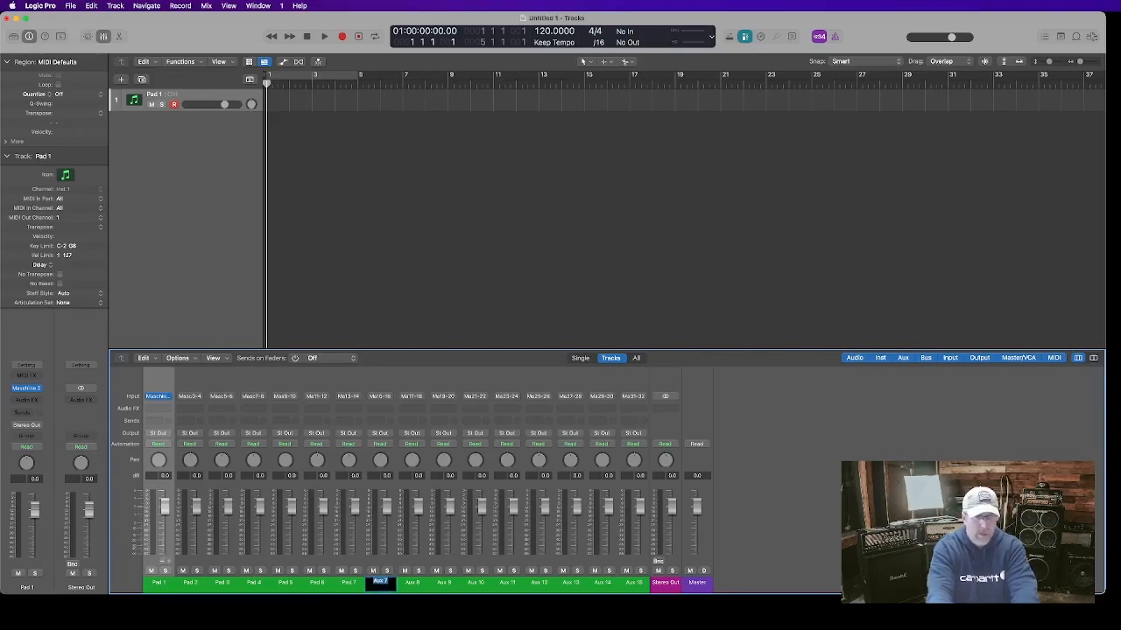
Rename the Aux 7 and Aux 8 channel strips as Pad 8 and Pad 9
{"action": "type", "text": "Pad 8"}
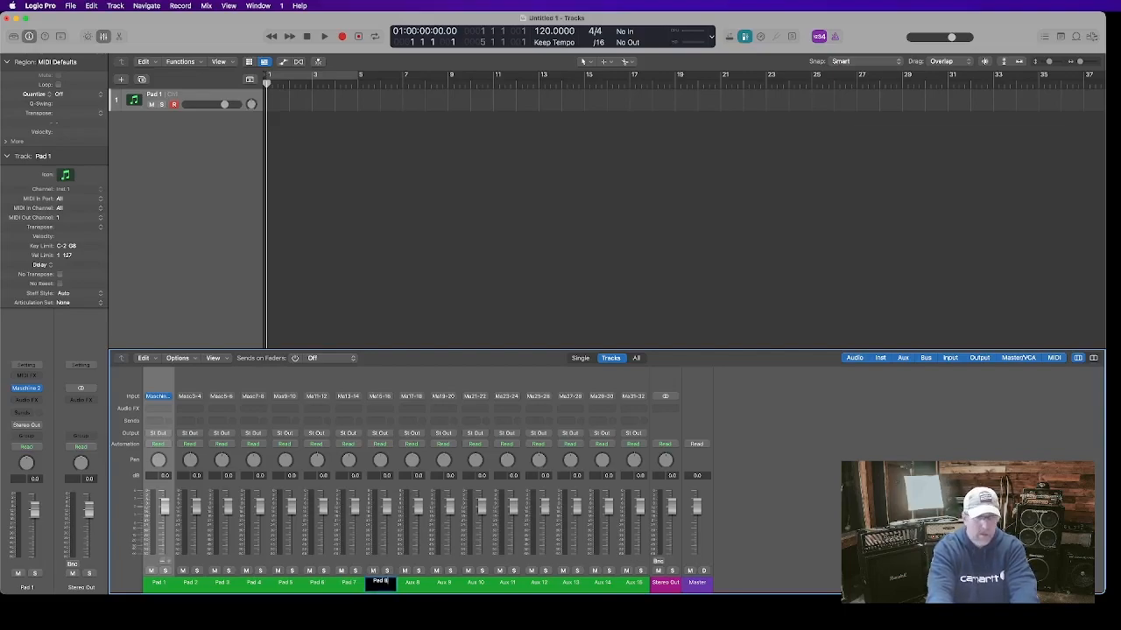
{"action": "key", "text": "Tab"}
{"action": "type", "text": "Pand"}
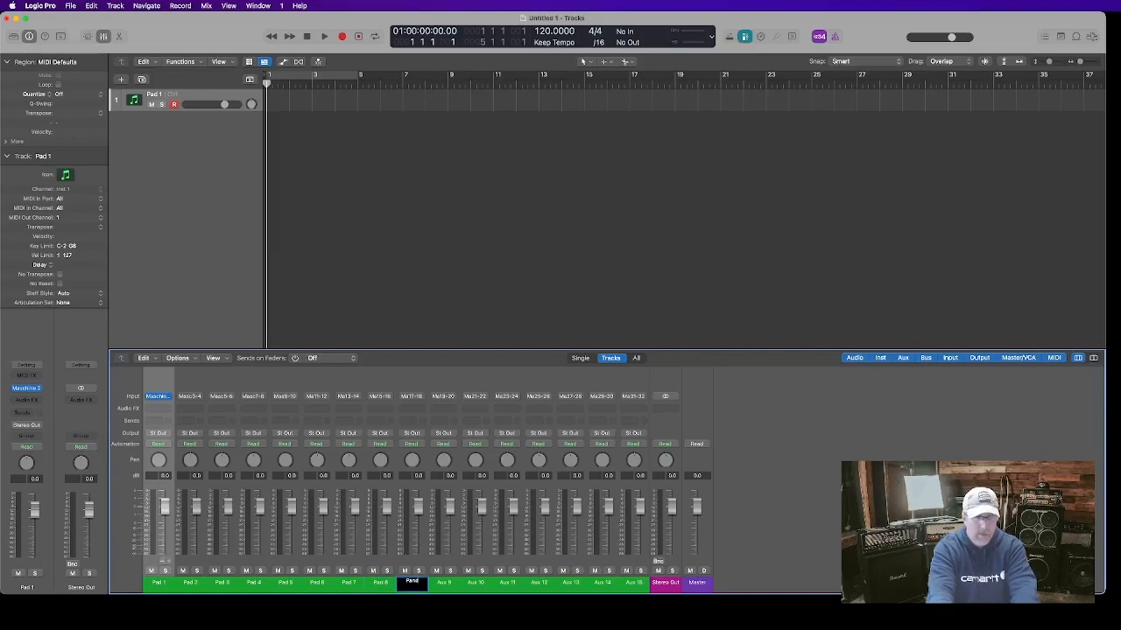
{"action": "key", "text": "BackSpace"}
{"action": "key", "text": "BackSpace"}
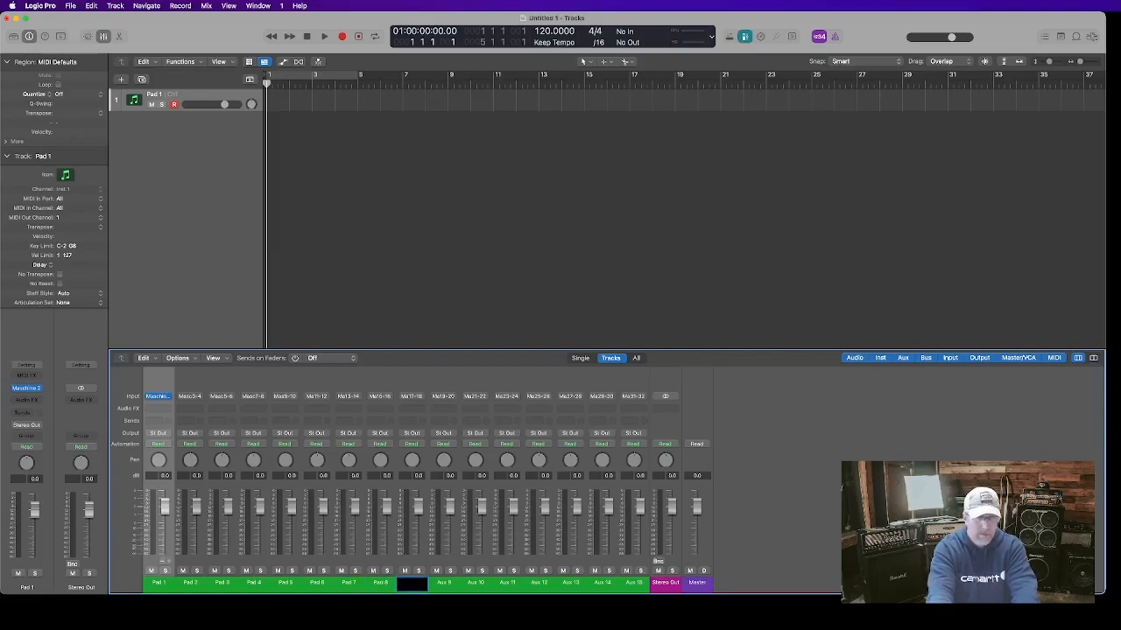
{"action": "type", "text": "d"}
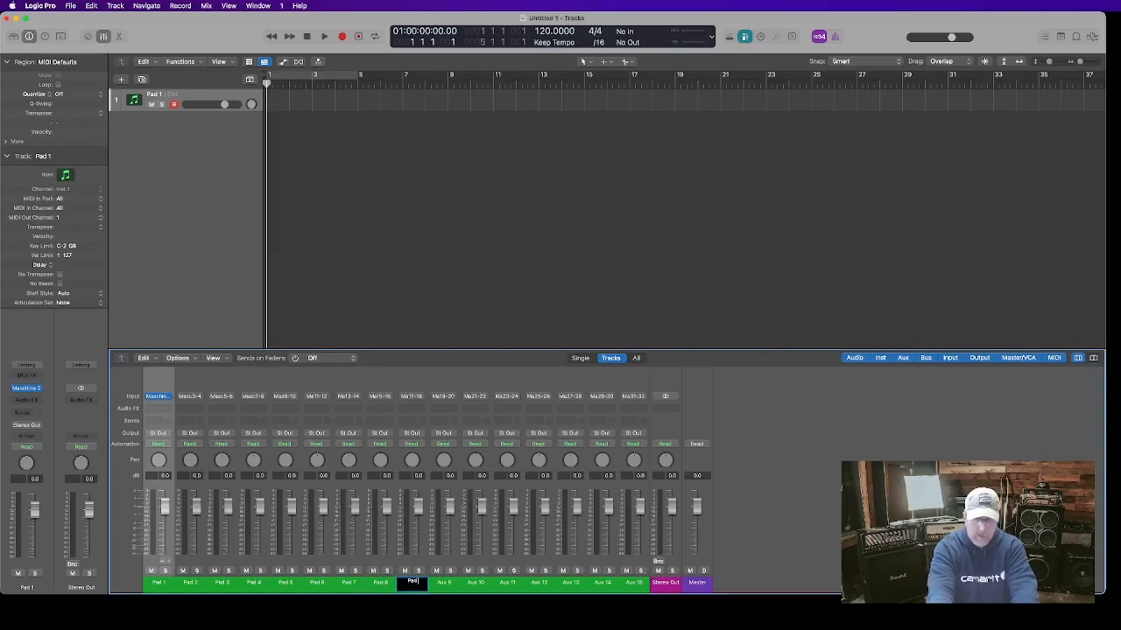
{"action": "type", "text": " 9"}
Rename the Aux 9, Aux 10 and Aux 11 channel strips as Pad 10, Pad 11 and Pad 12
{"action": "key", "text": "Tab"}
{"action": "type", "text": "P"}
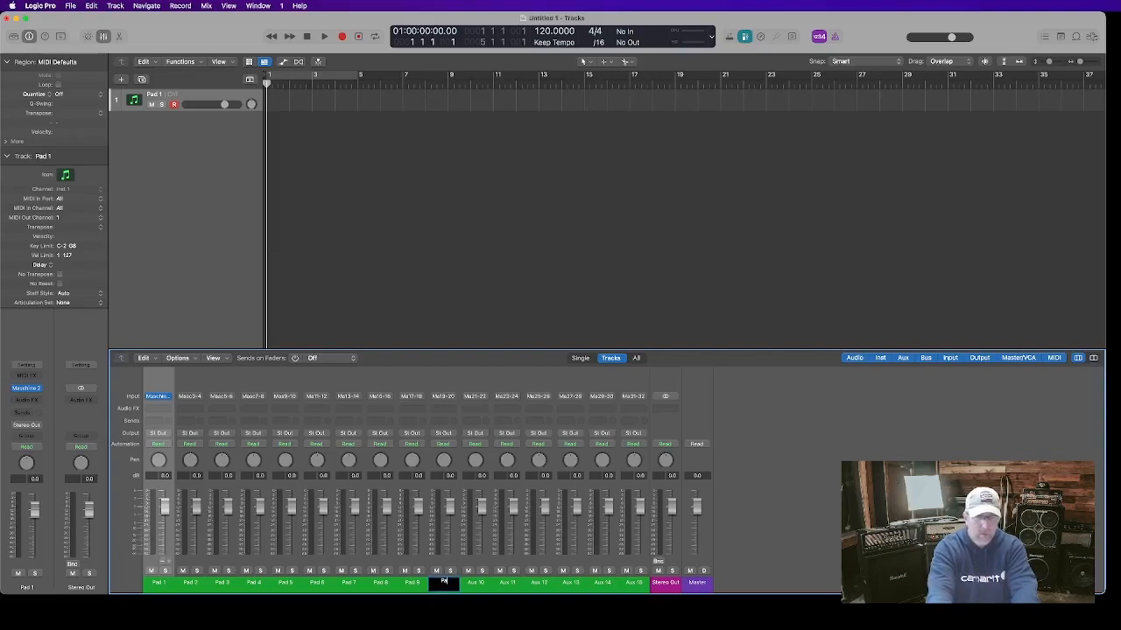
{"action": "type", "text": "ad 10"}
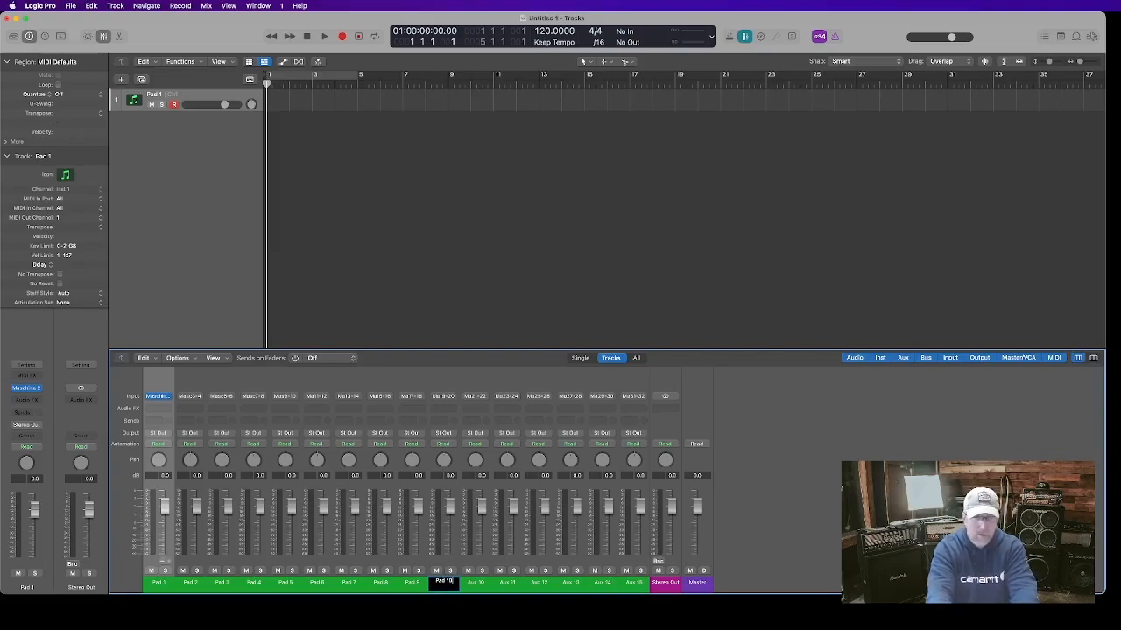
{"action": "key", "text": "Tab"}
{"action": "type", "text": "Pad 11"}
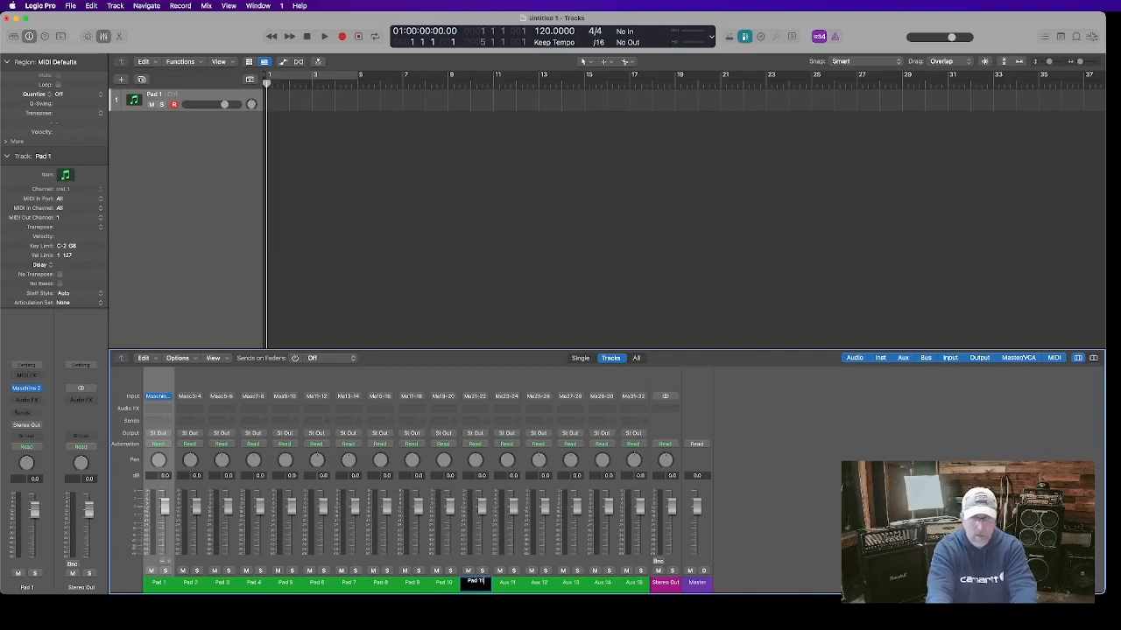
{"action": "key", "text": "Tab"}
{"action": "type", "text": "Pad 1"}
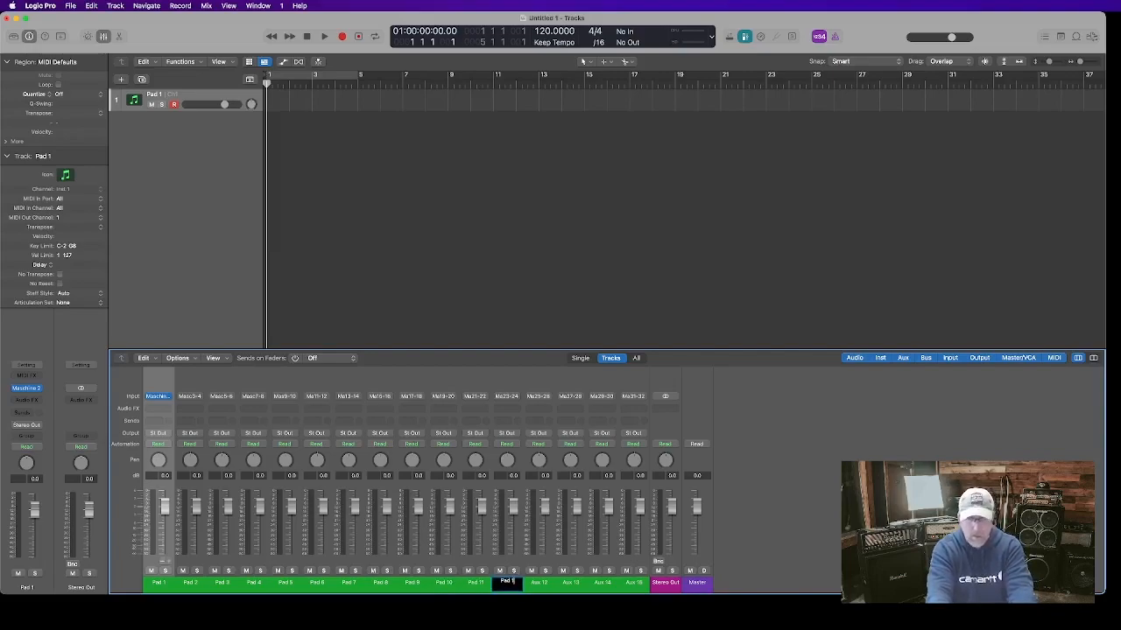
{"action": "type", "text": "2"}
Rename the Aux 12 and Aux 13 channel strips as Pad 13 and Pad 14
{"action": "key", "text": "Tab"}
{"action": "type", "text": "Pad"}
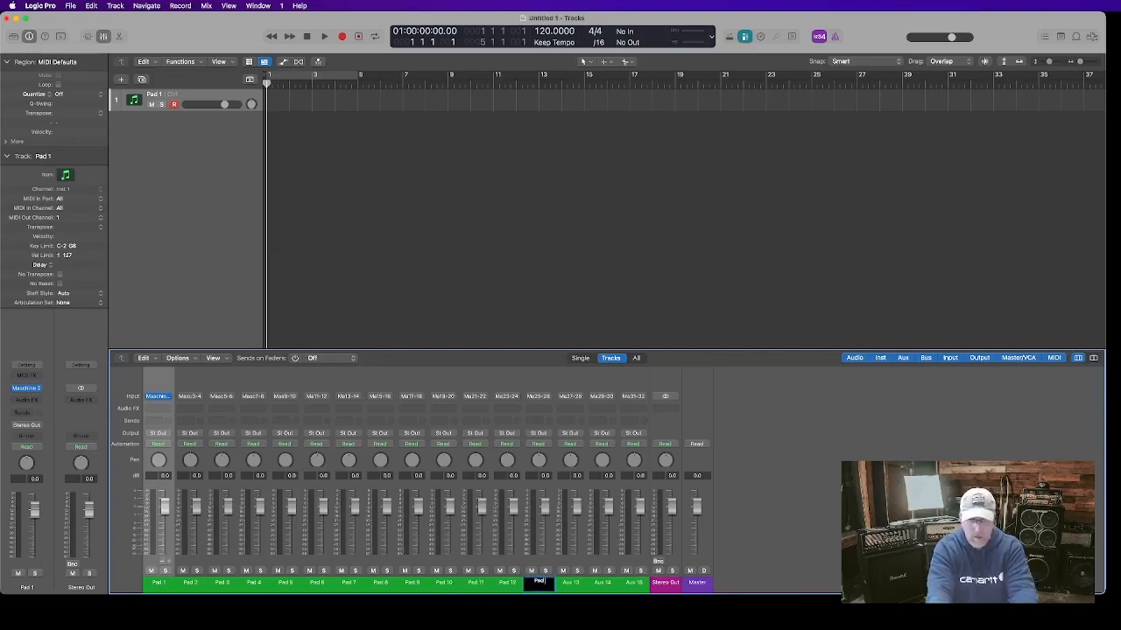
{"action": "type", "text": " 13"}
{"action": "key", "text": "Tab"}
{"action": "type", "text": "P"}
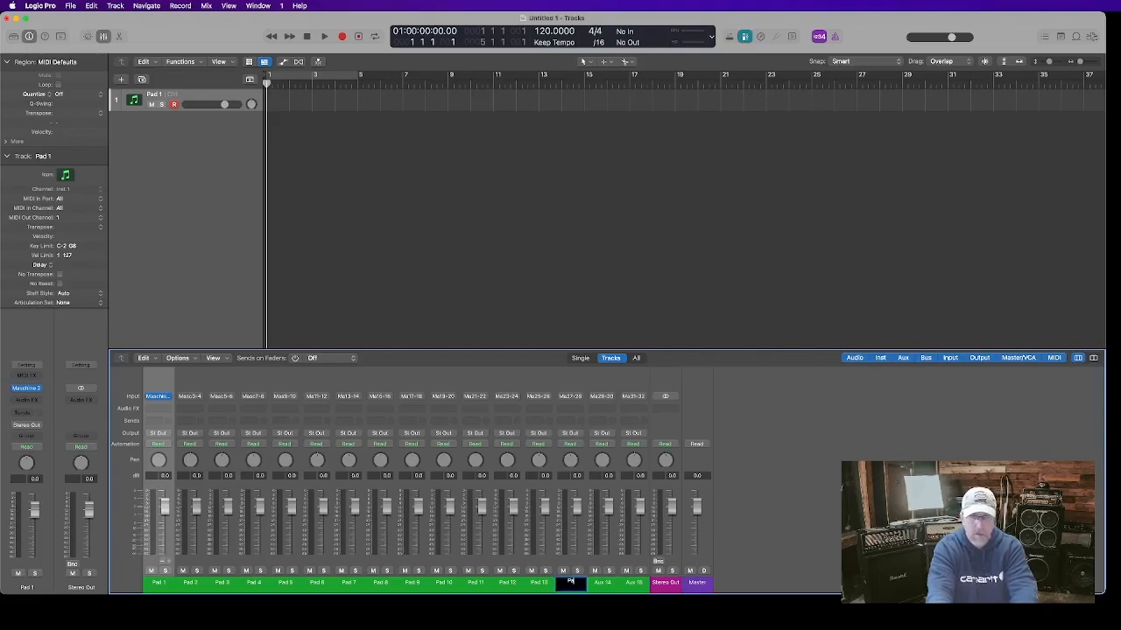
{"action": "type", "text": "ad 14"}
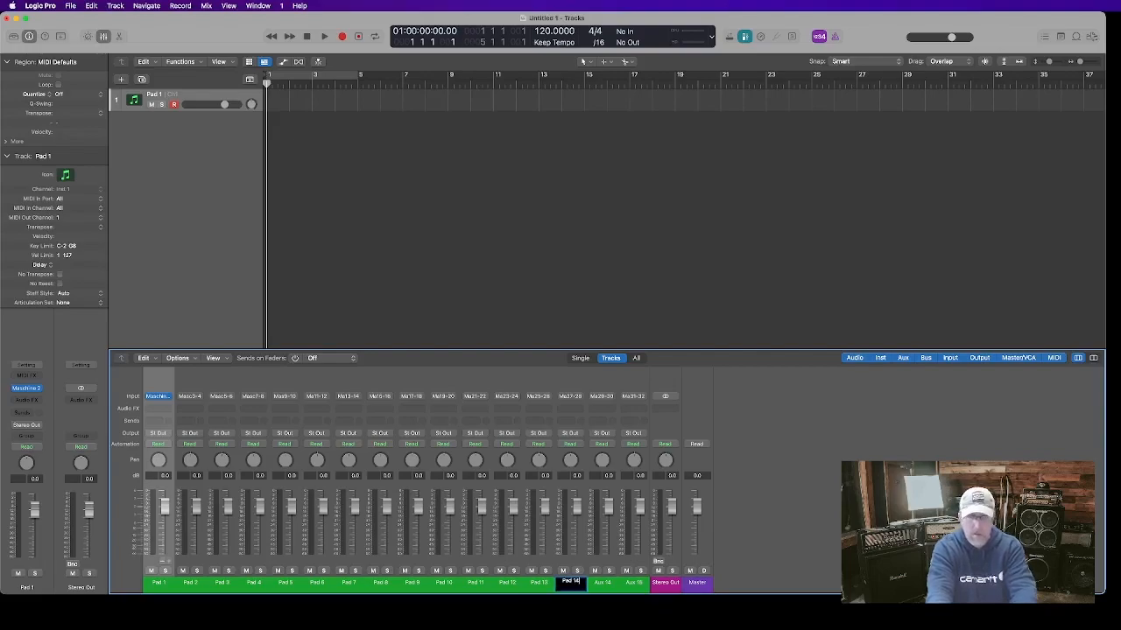
Rename the Aux 14 and Aux 15 channel strips as Pad 15 and Pad 16 and confirm
{"action": "key", "text": "Tab"}
{"action": "type", "text": "Pad"}
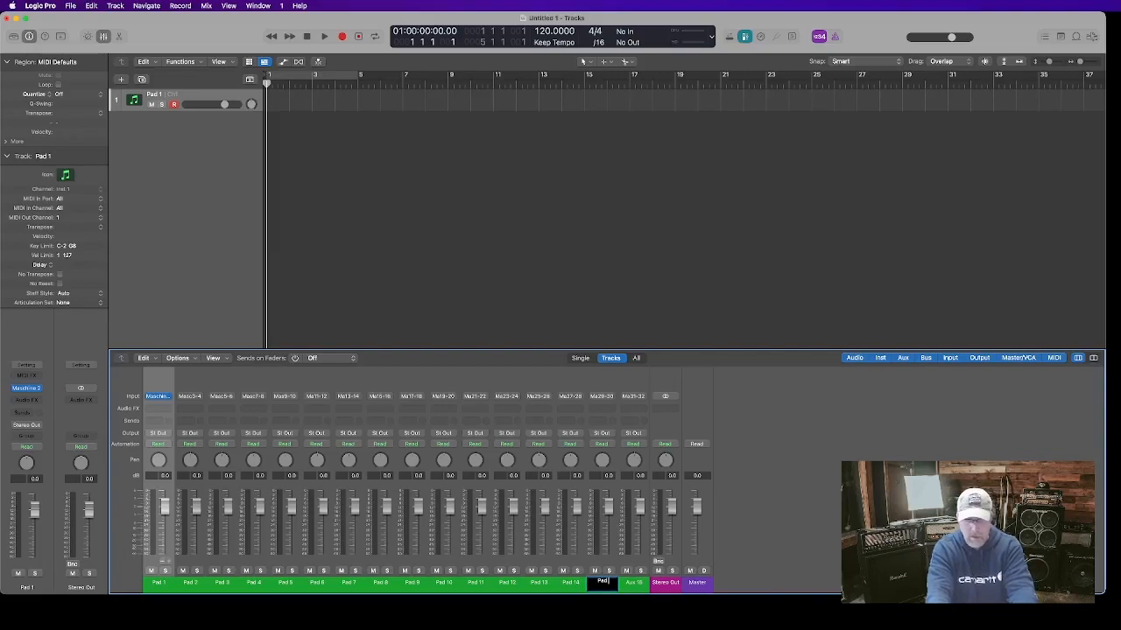
{"action": "type", "text": " 15"}
{"action": "key", "text": "Tab"}
{"action": "type", "text": "Pad"}
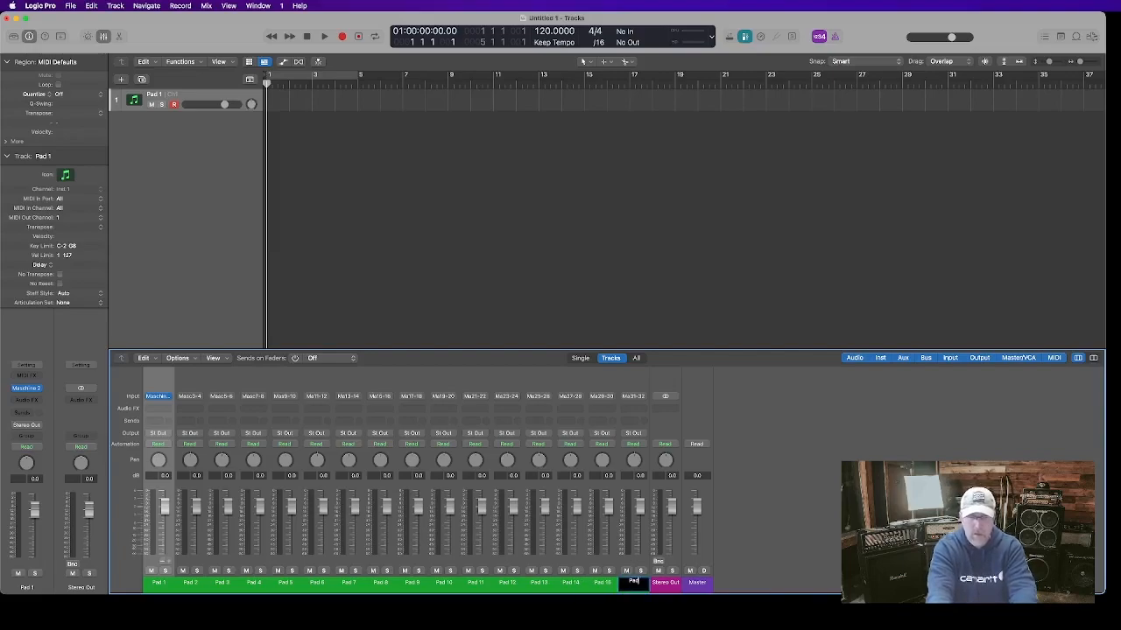
{"action": "type", "text": " 16"}
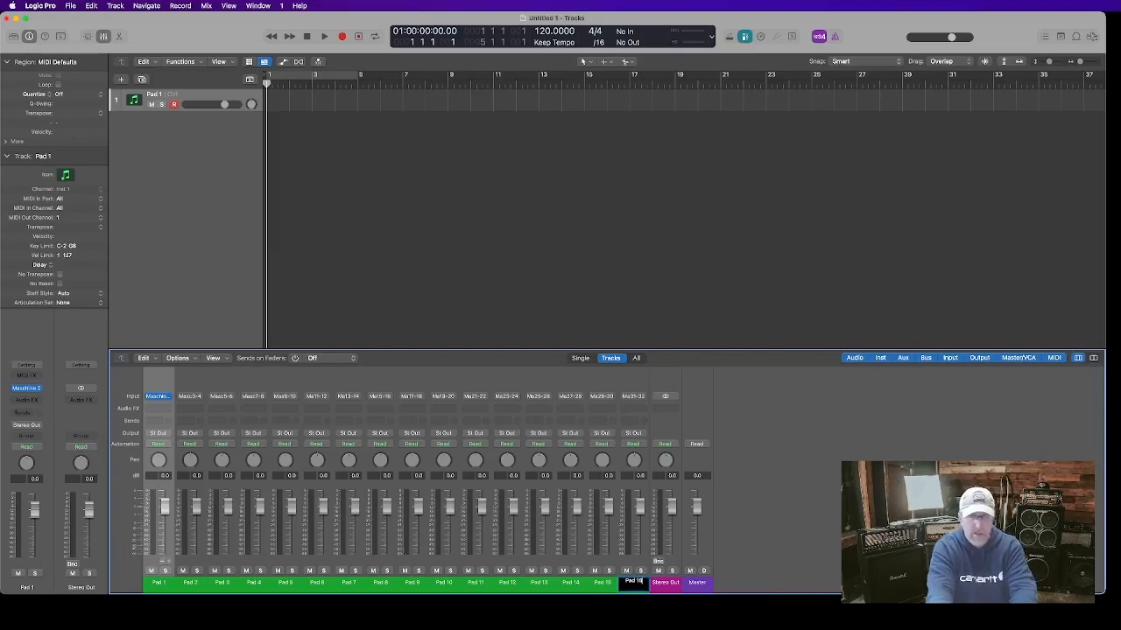
{"action": "key", "text": "Return"}
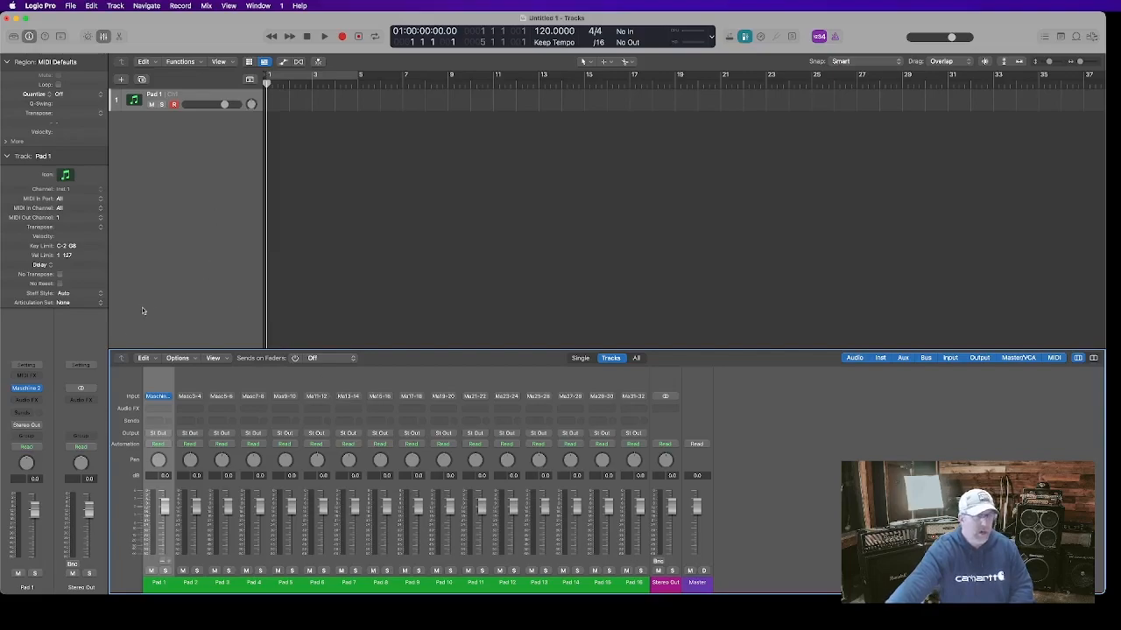
Open the Maschine 2 plug-in on the Pad 1 strip and load the 909 Kit group from the library
{"action": "left_click", "coordinate": [26, 389]}
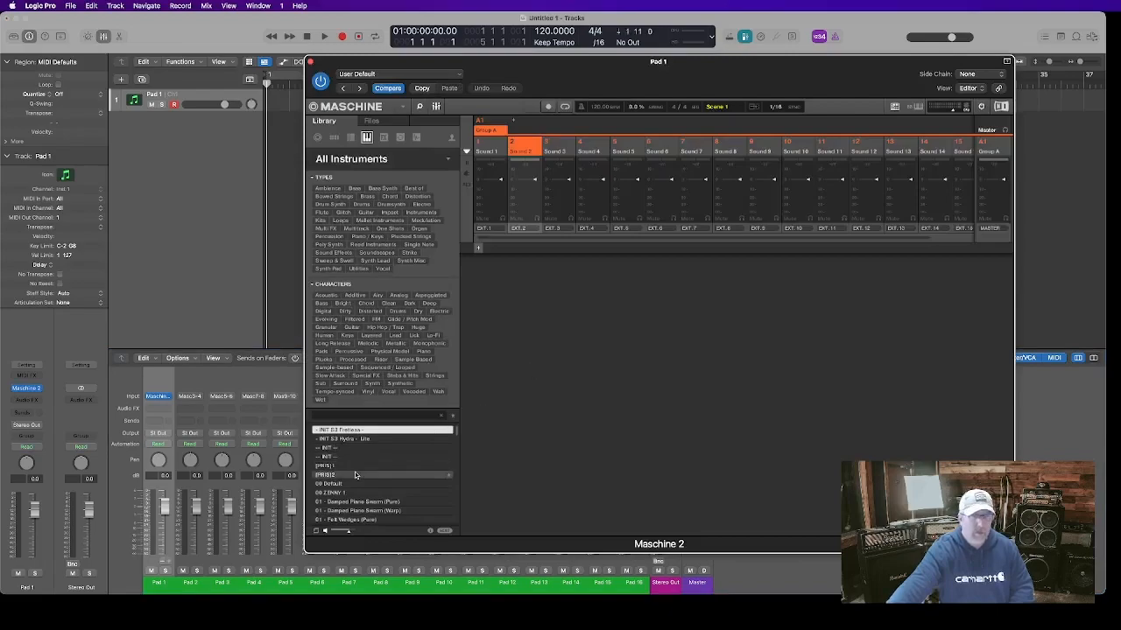
{"action": "left_click", "coordinate": [350, 139]}
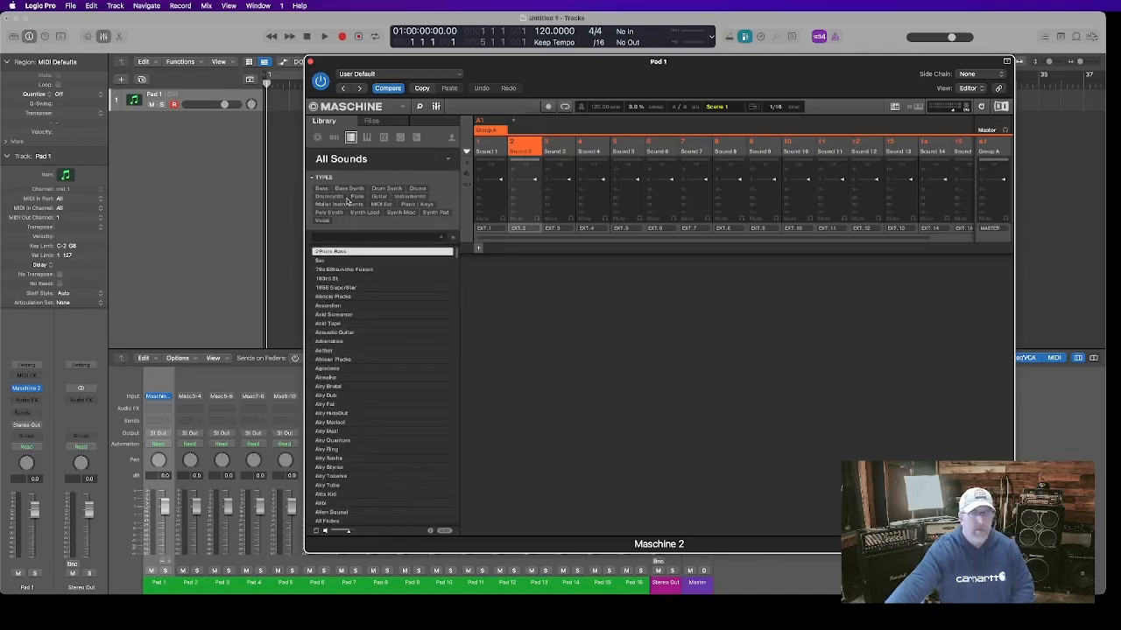
{"action": "left_click", "coordinate": [334, 138]}
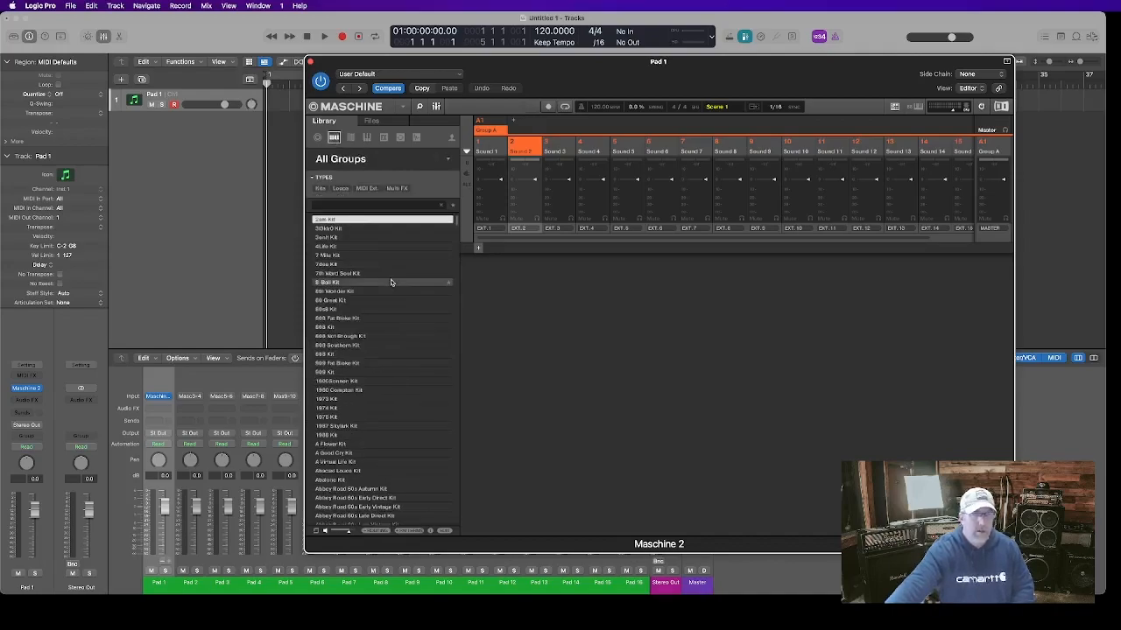
{"action": "left_click", "coordinate": [327, 375]}
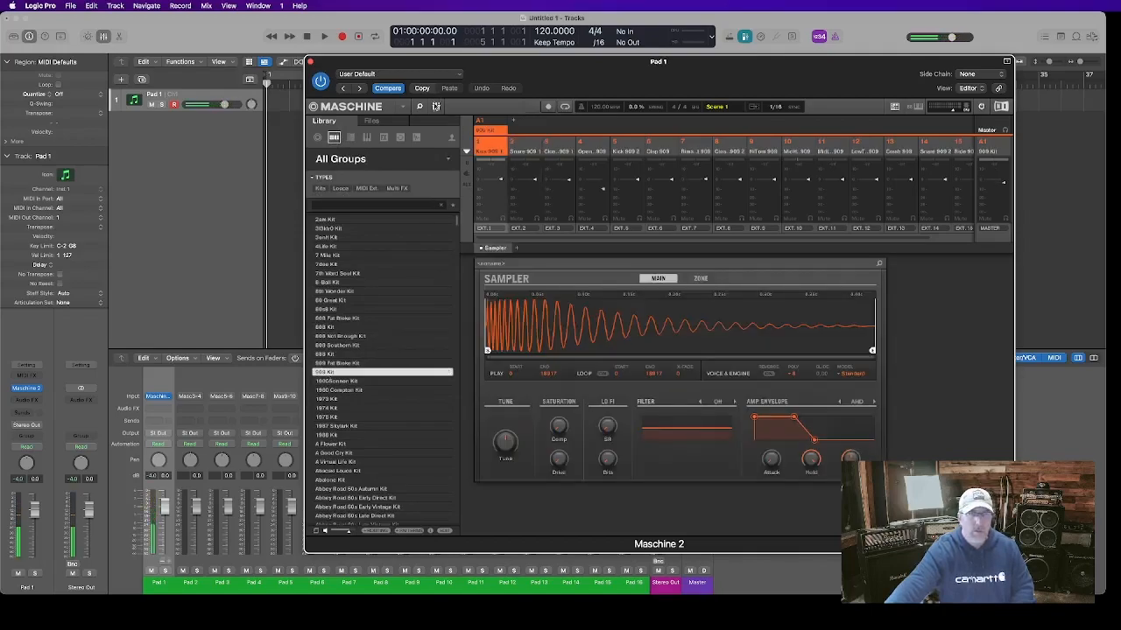
Examine the sounds' audio output and MIDI input channel settings, stepping through the kick, snare and closed hi-hat
{"action": "left_click", "coordinate": [436, 106]}
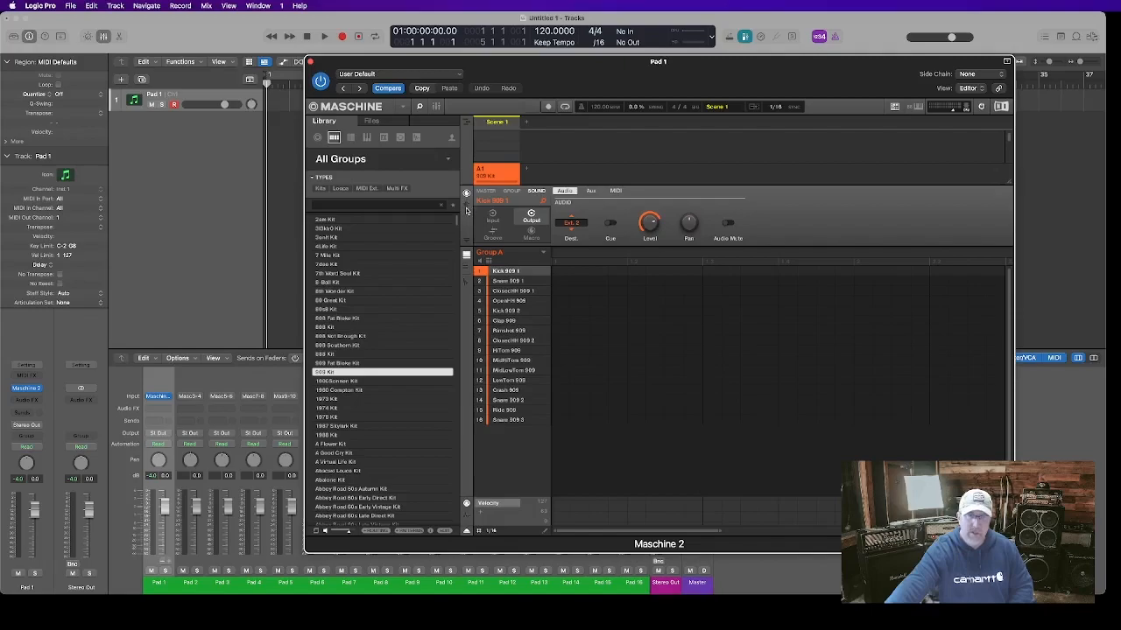
{"action": "left_click", "coordinate": [466, 208]}
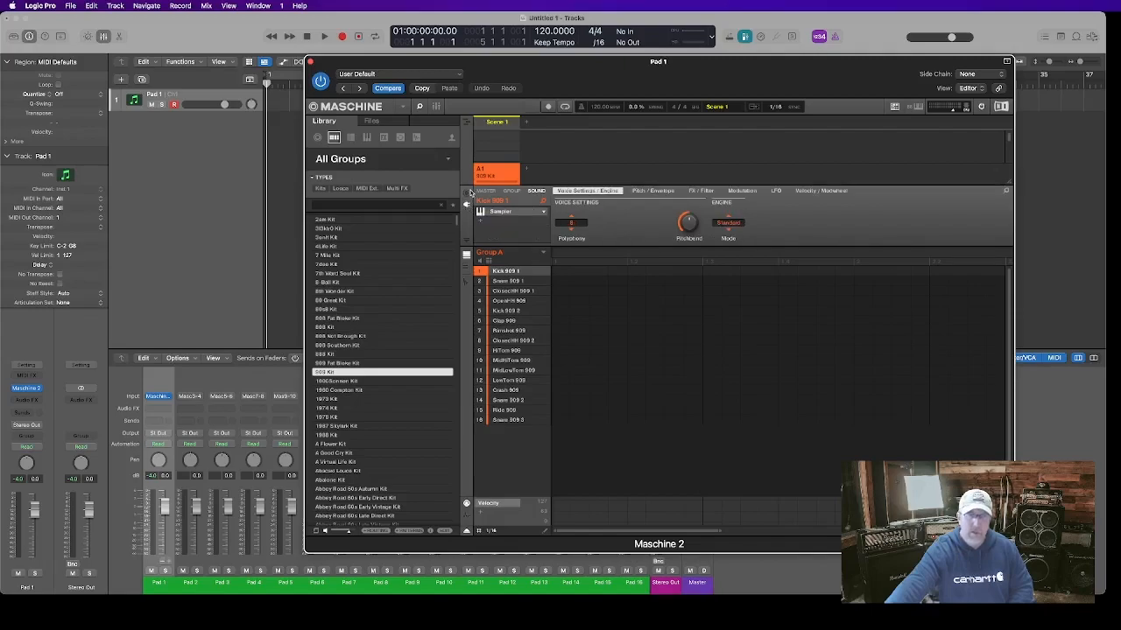
{"action": "left_click", "coordinate": [467, 194]}
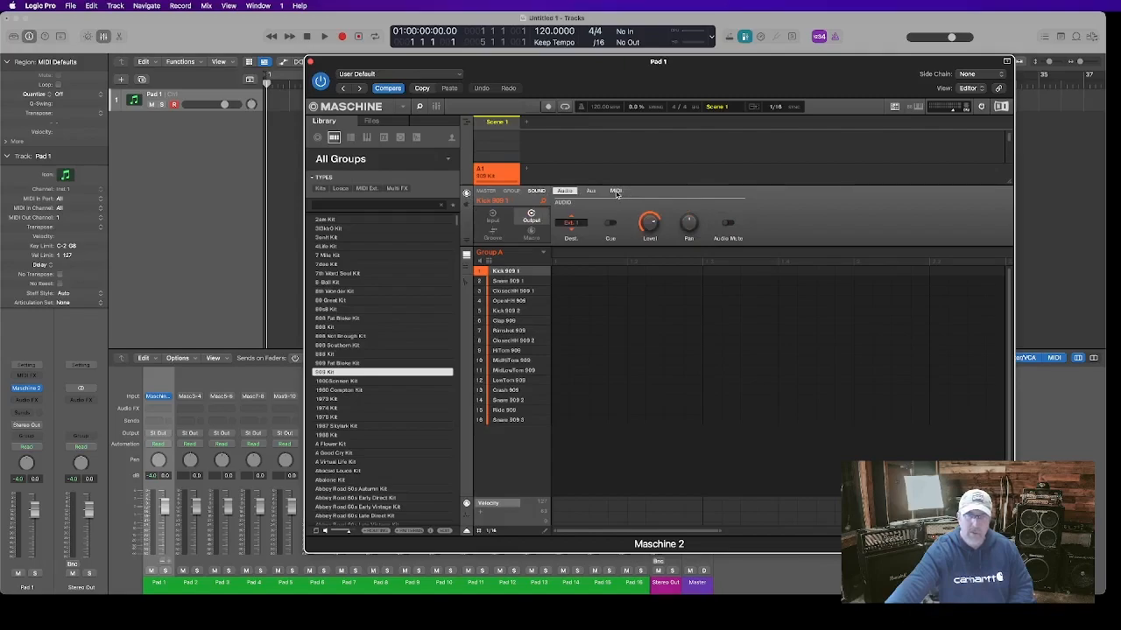
{"action": "left_click", "coordinate": [492, 219]}
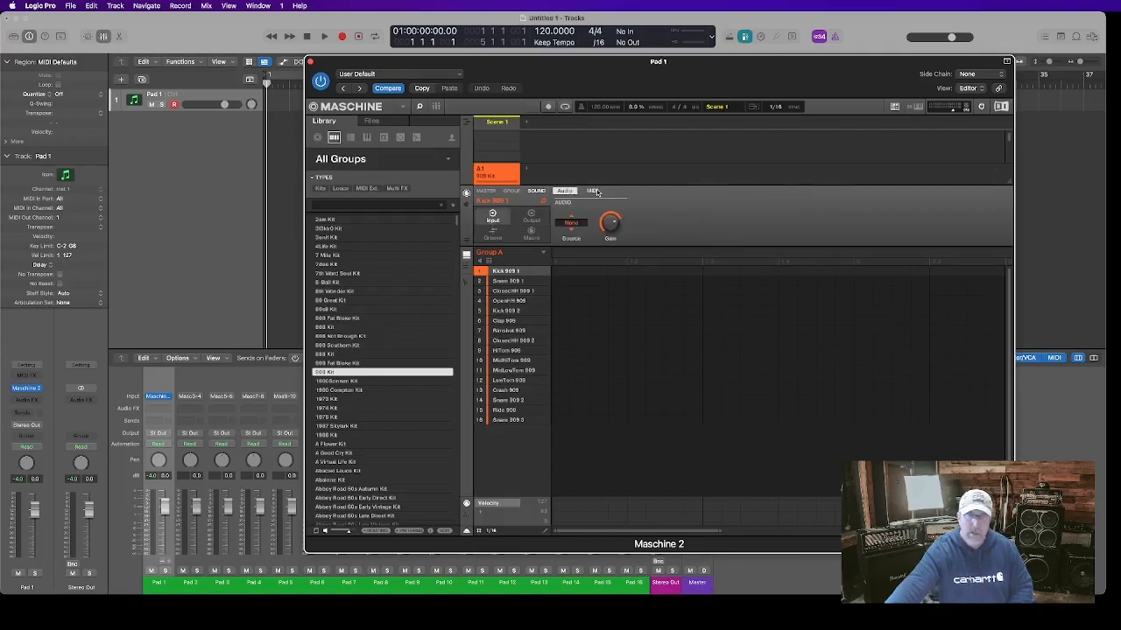
{"action": "left_click", "coordinate": [596, 191]}
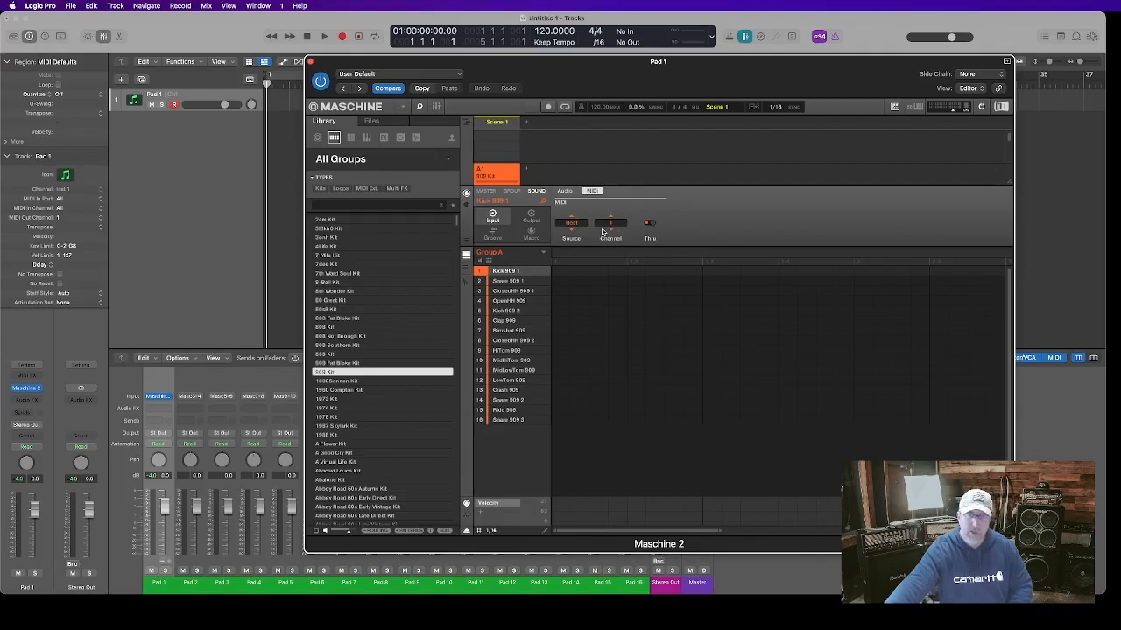
{"action": "left_click", "coordinate": [510, 282]}
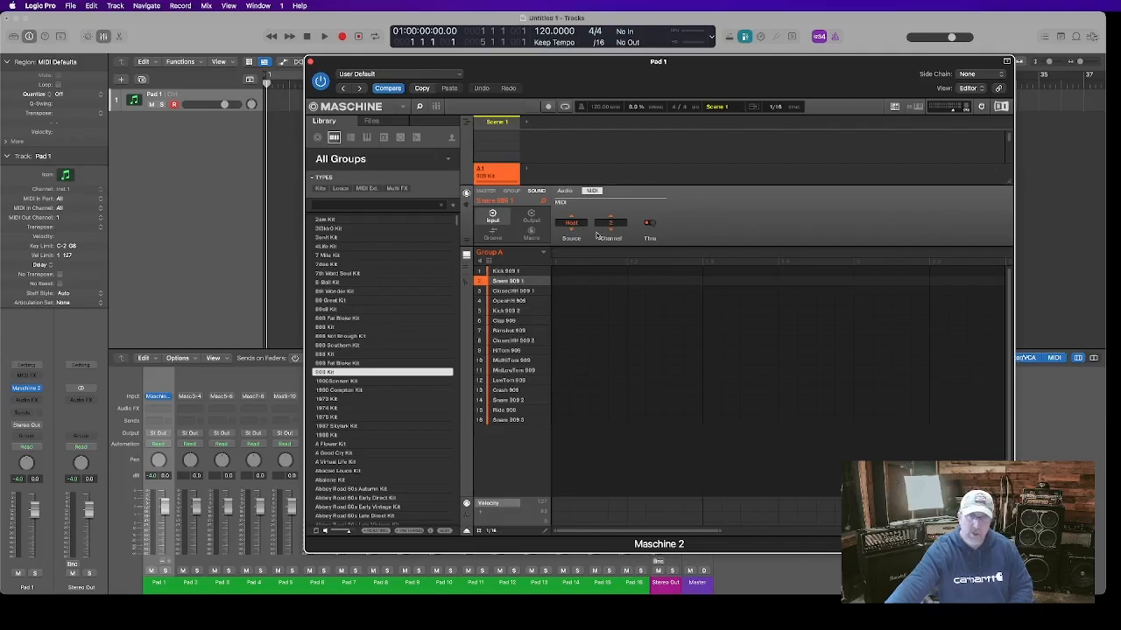
{"action": "left_click", "coordinate": [506, 294]}
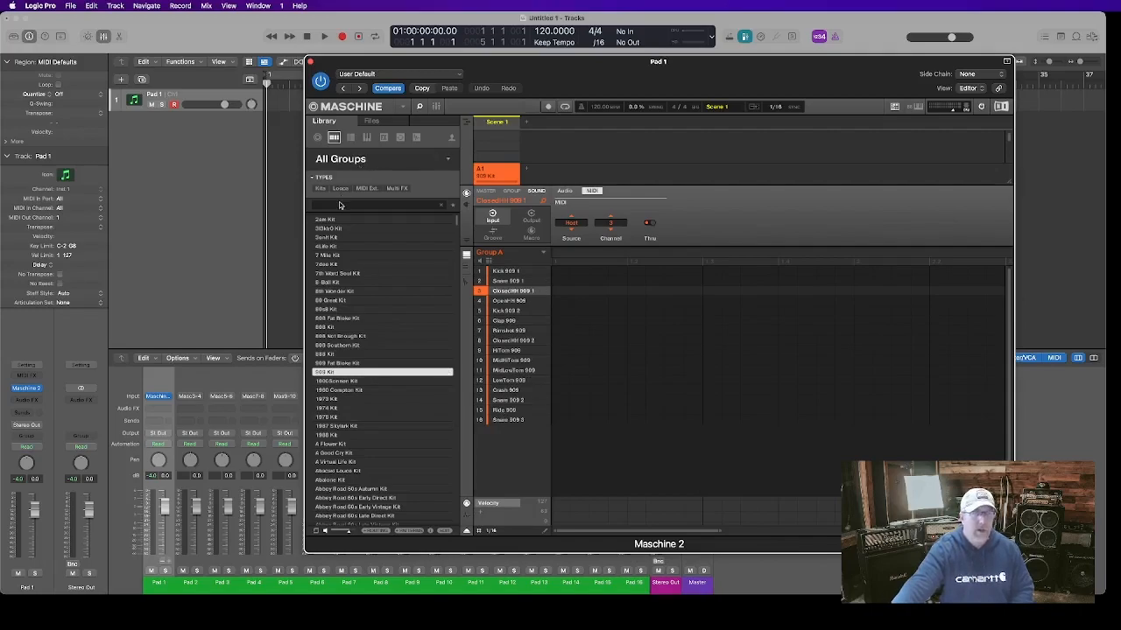
Load the Acoustic Bass instrument preset onto sound slot 16 and check its MIDI input channel and audio output
{"action": "left_click", "coordinate": [366, 137]}
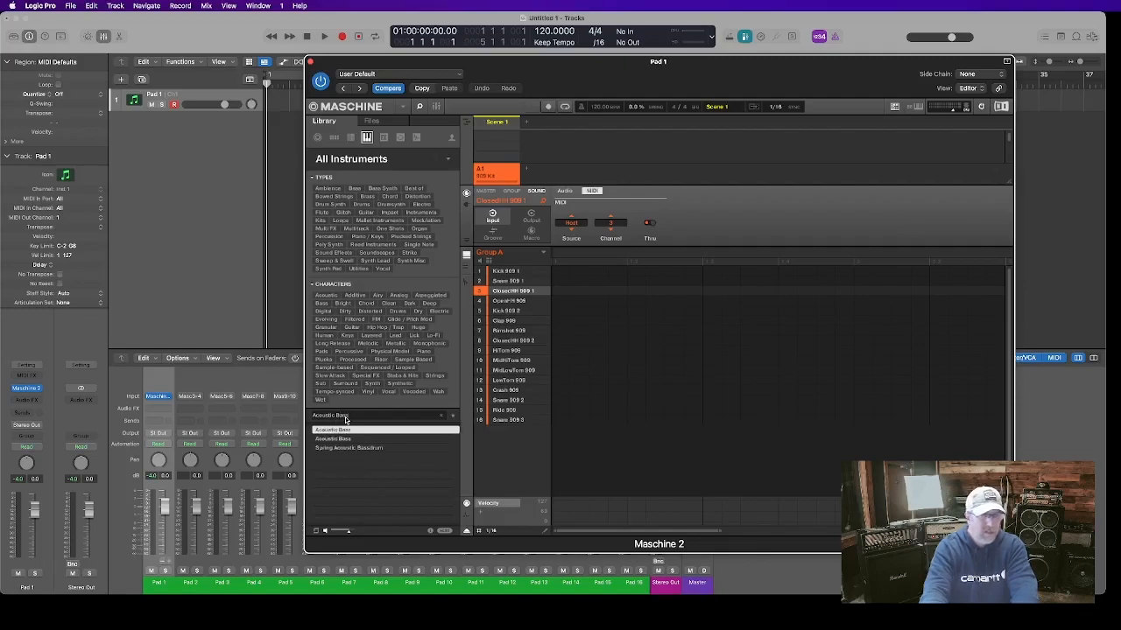
{"action": "left_click", "coordinate": [339, 440]}
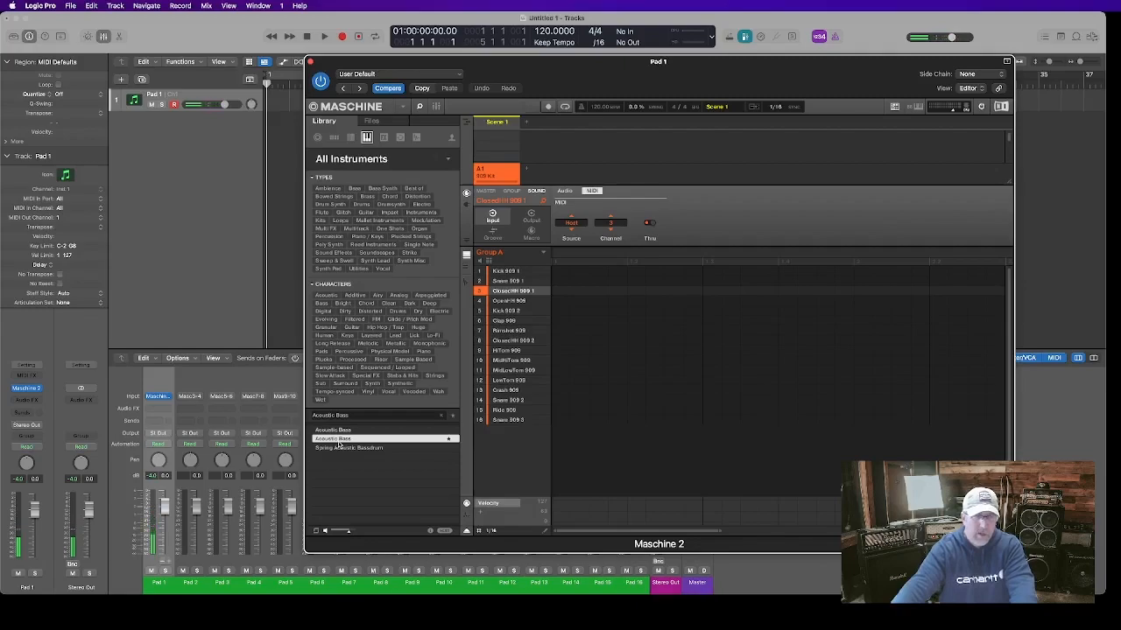
{"action": "left_click_drag", "start_coordinate": [362, 435], "coordinate": [495, 421]}
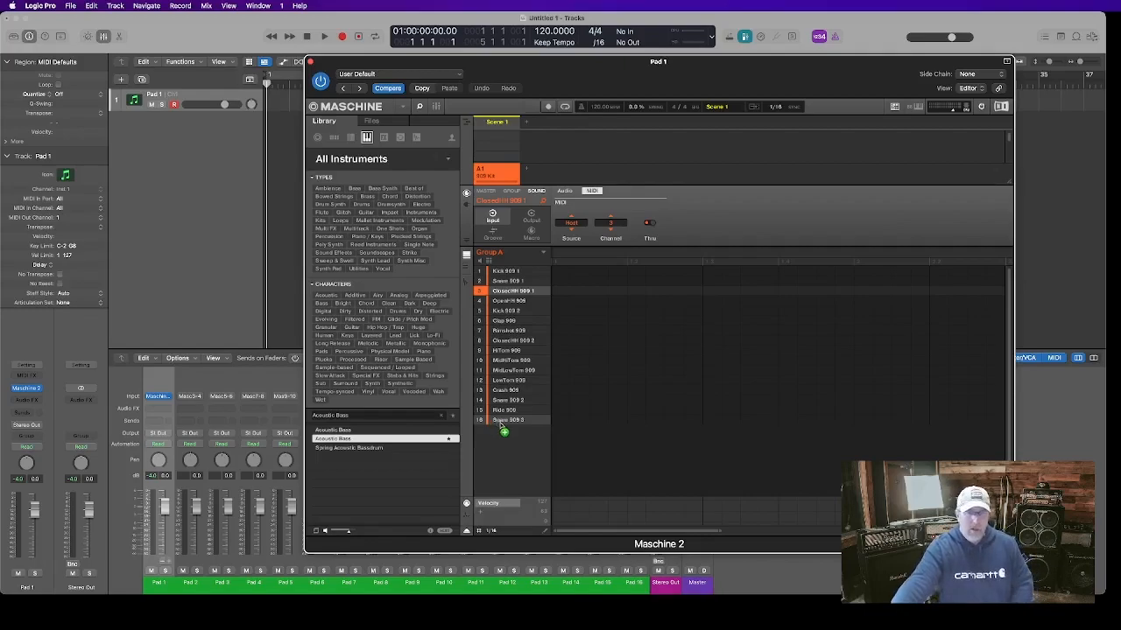
{"action": "left_click_drag", "start_coordinate": [502, 428], "coordinate": [495, 421]}
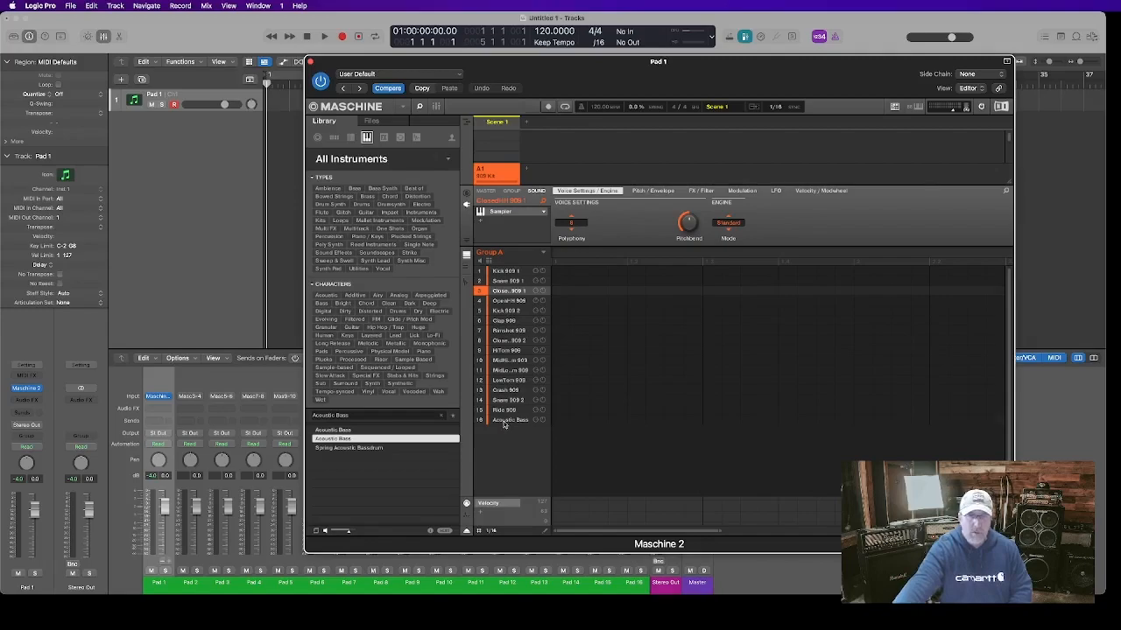
{"action": "left_click", "coordinate": [504, 422]}
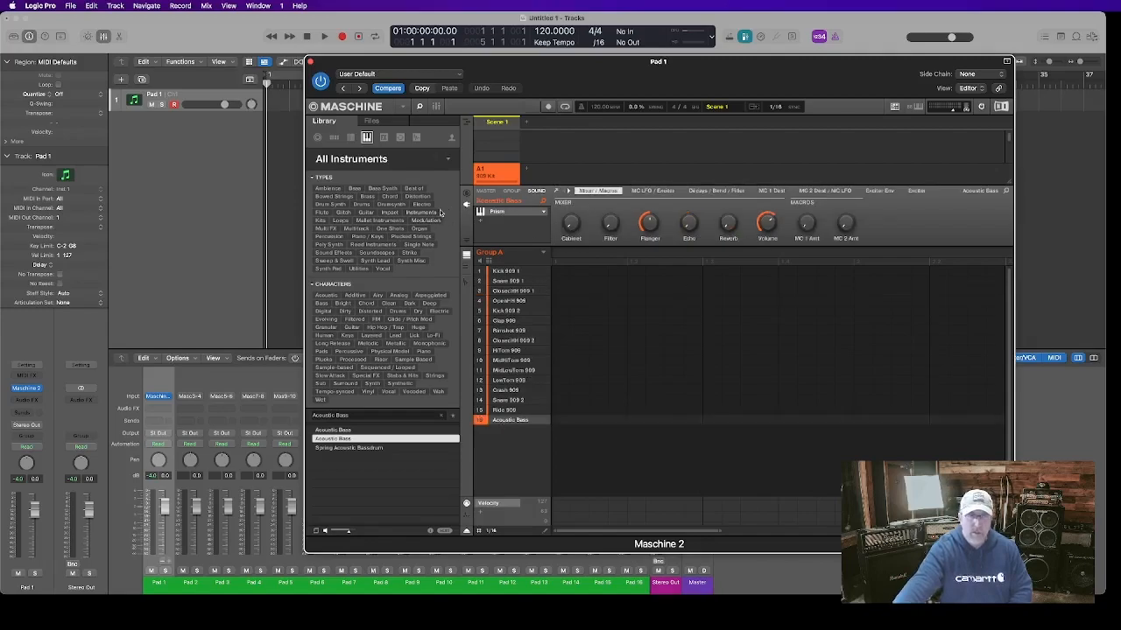
{"action": "left_click", "coordinate": [465, 195]}
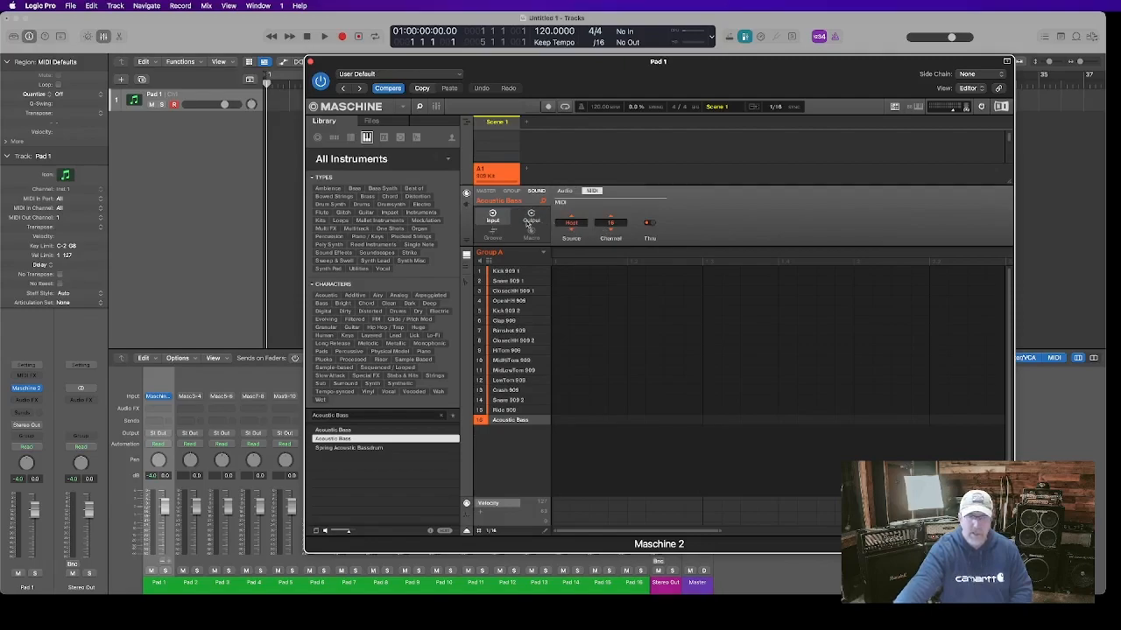
{"action": "left_click", "coordinate": [531, 217]}
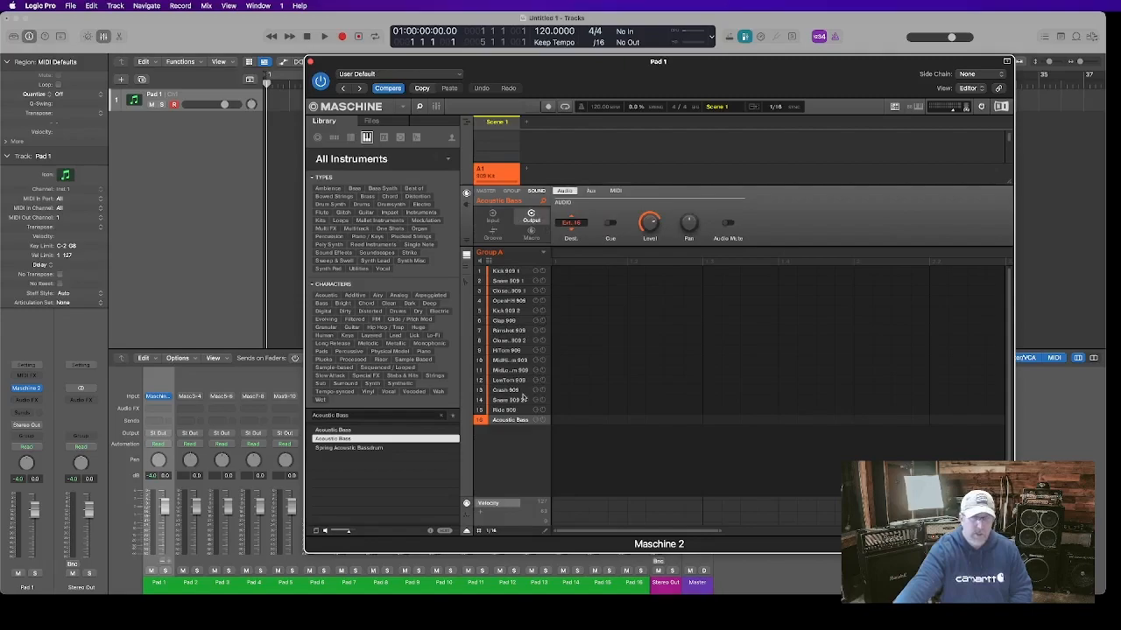
Clear the library search and search the instruments for 7th
{"action": "left_click", "coordinate": [442, 416]}
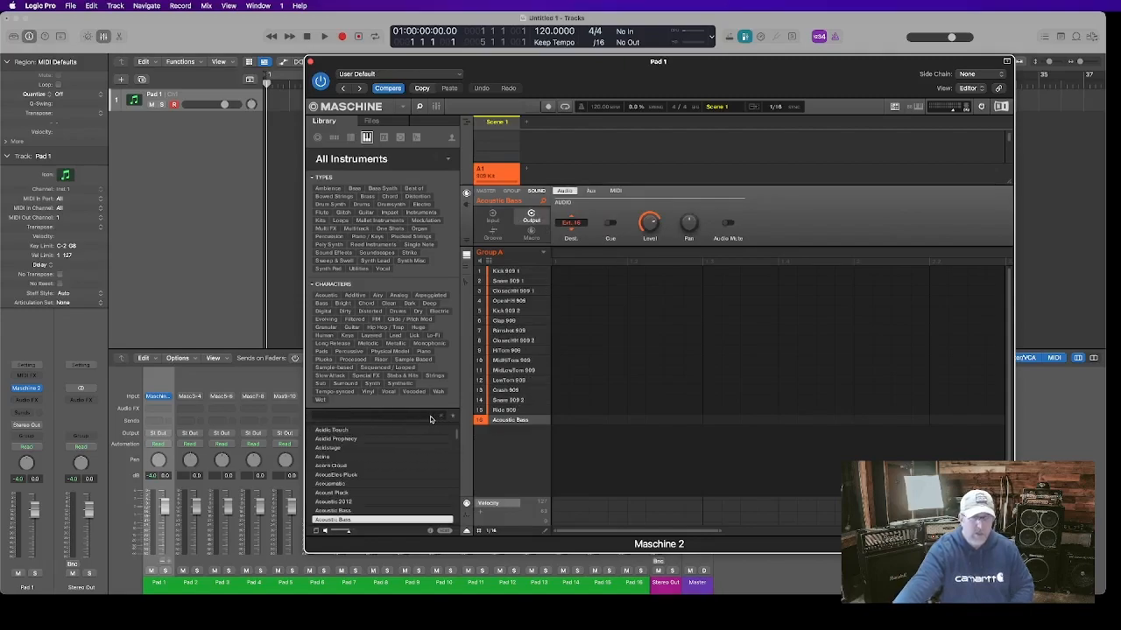
{"action": "type", "text": "7th"}
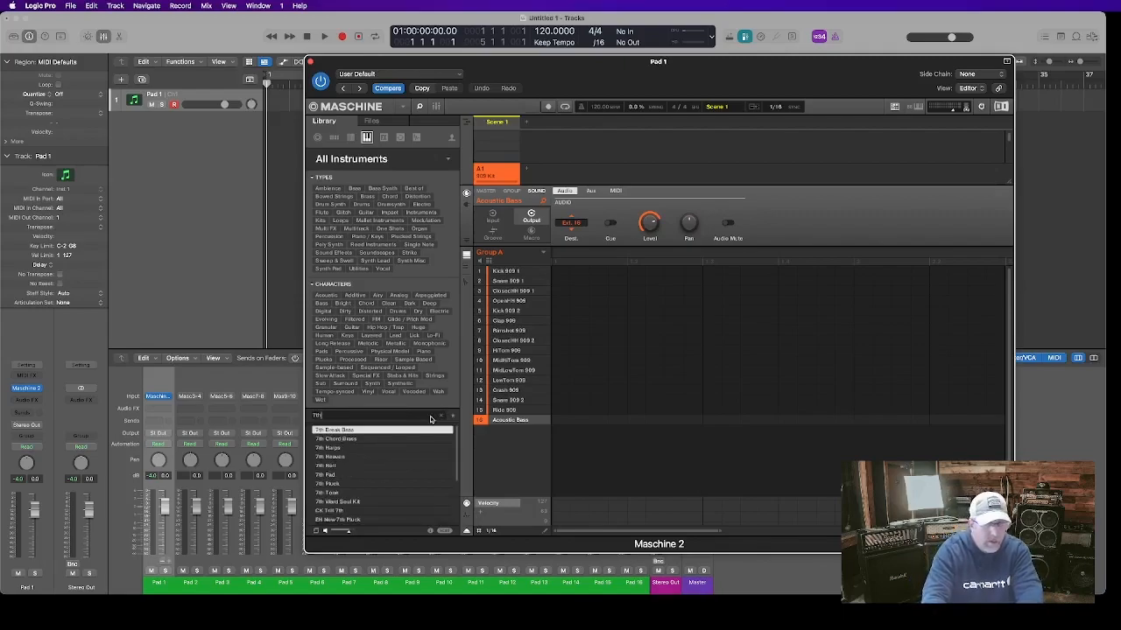
Load the 7th Hell preset from the search results onto sound slot 15 of the 909 Kit group
{"action": "left_click", "coordinate": [335, 457]}
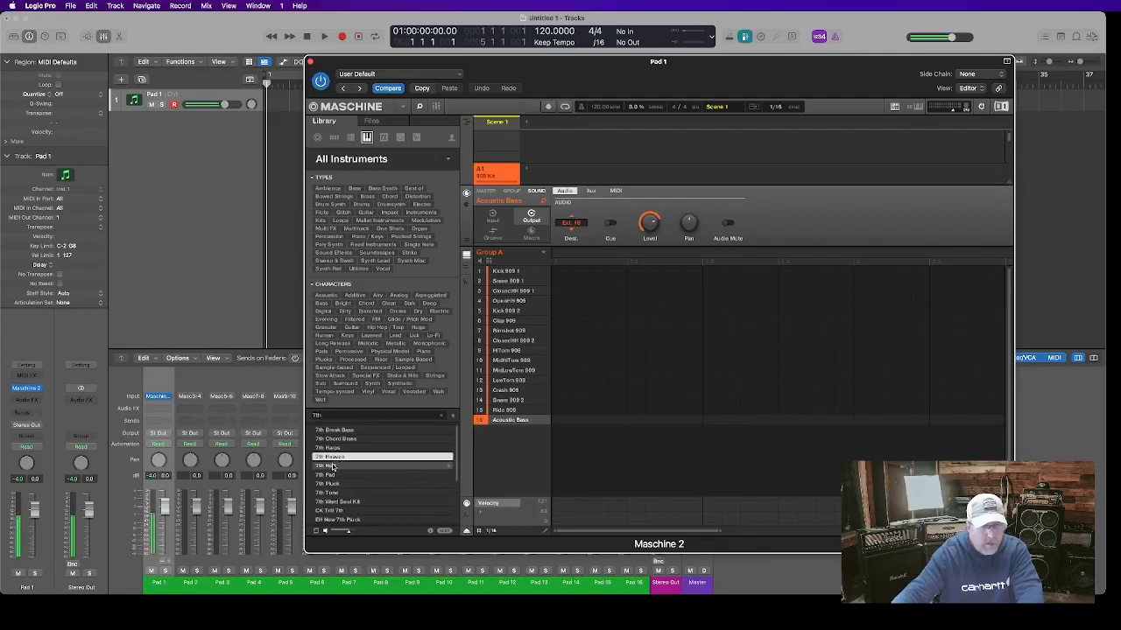
{"action": "left_click", "coordinate": [335, 465]}
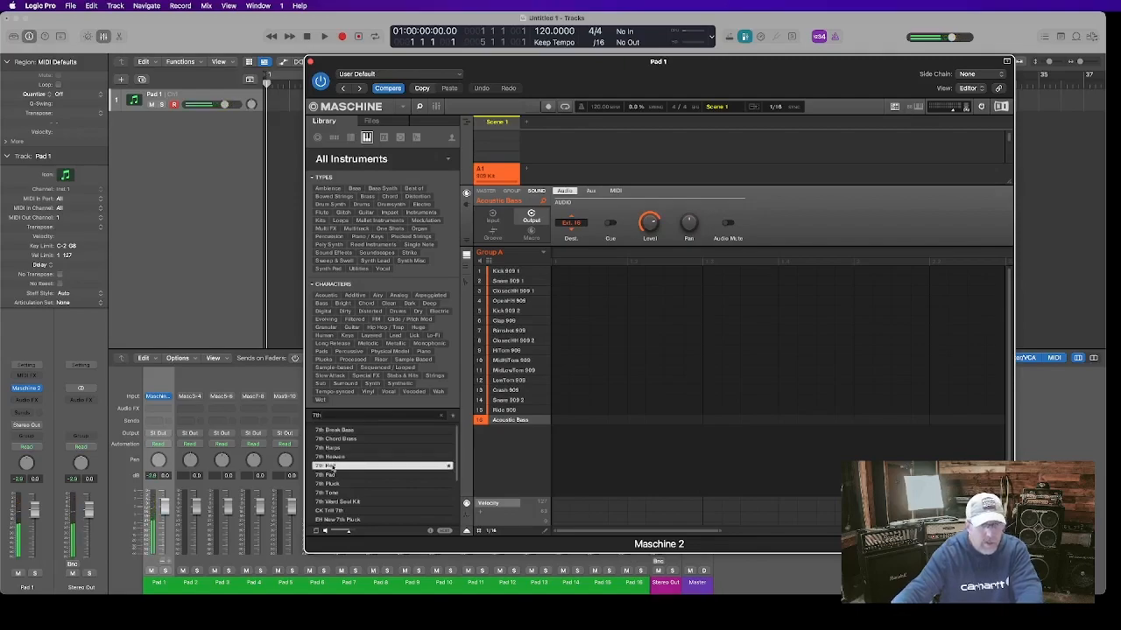
{"action": "left_click_drag", "start_coordinate": [332, 469], "coordinate": [503, 412]}
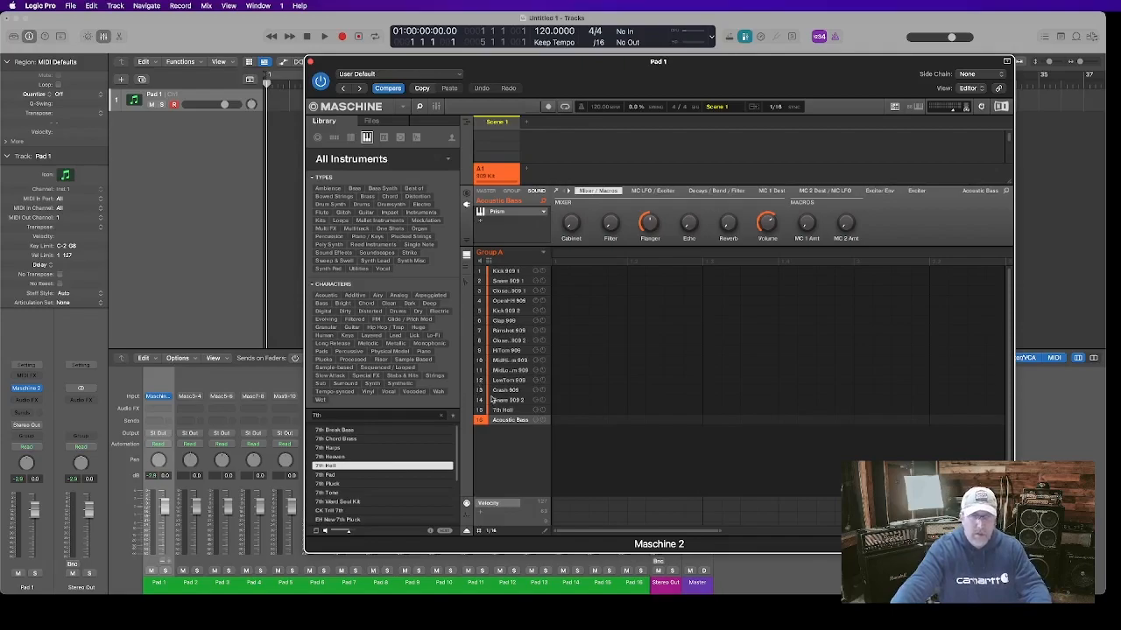
{"action": "left_click", "coordinate": [501, 410]}
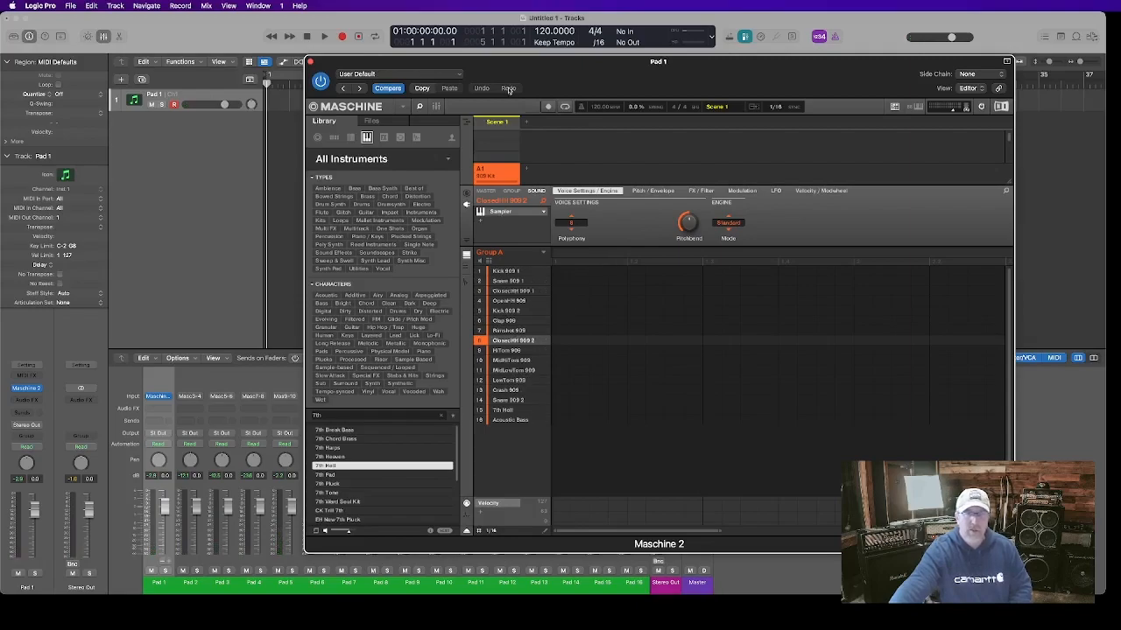
Inspect the Maschine mixer's channel outputs across all sounds, then return to the arranger and close the plug-in window
{"action": "left_click", "coordinate": [436, 106]}
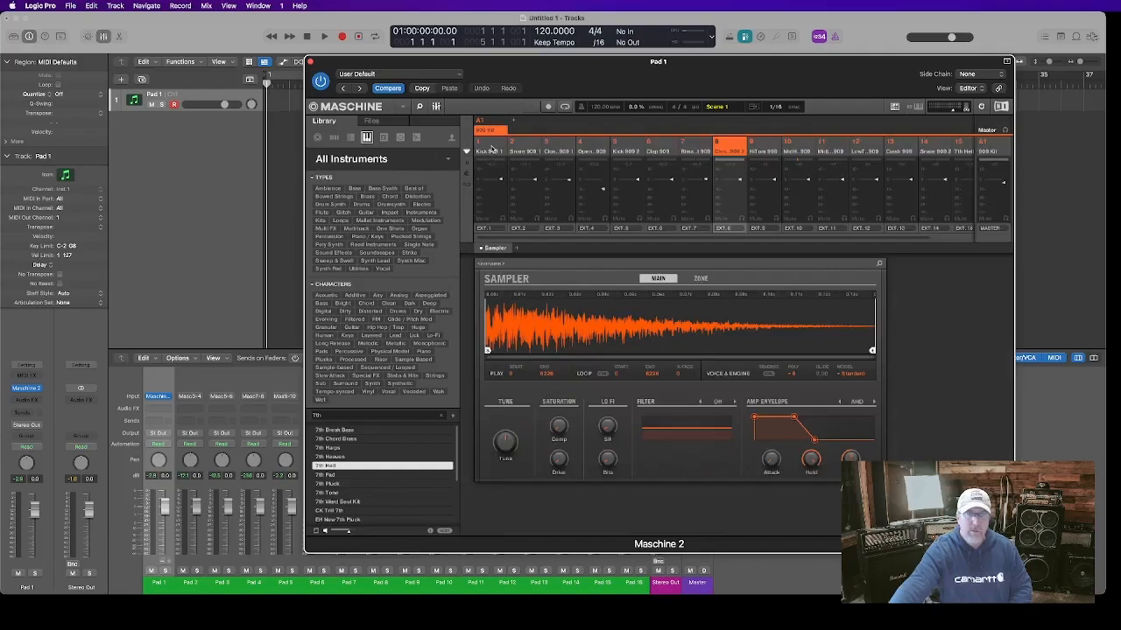
{"action": "left_click", "coordinate": [492, 149]}
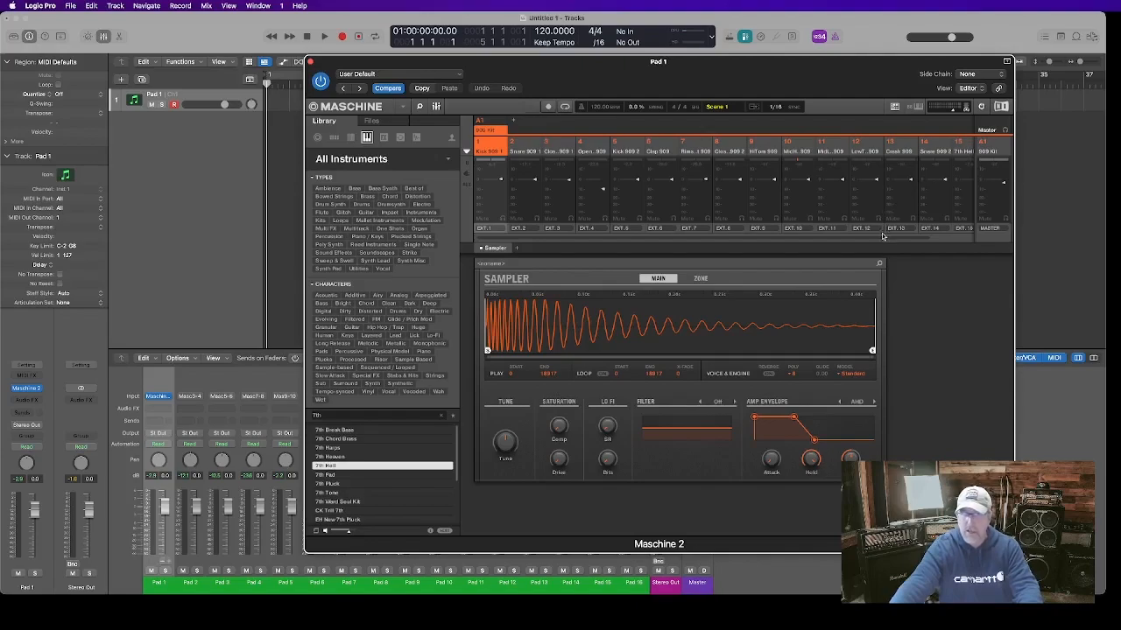
{"action": "scroll", "coordinate": [882, 238], "scroll_direction": "right", "scroll_amount": 2}
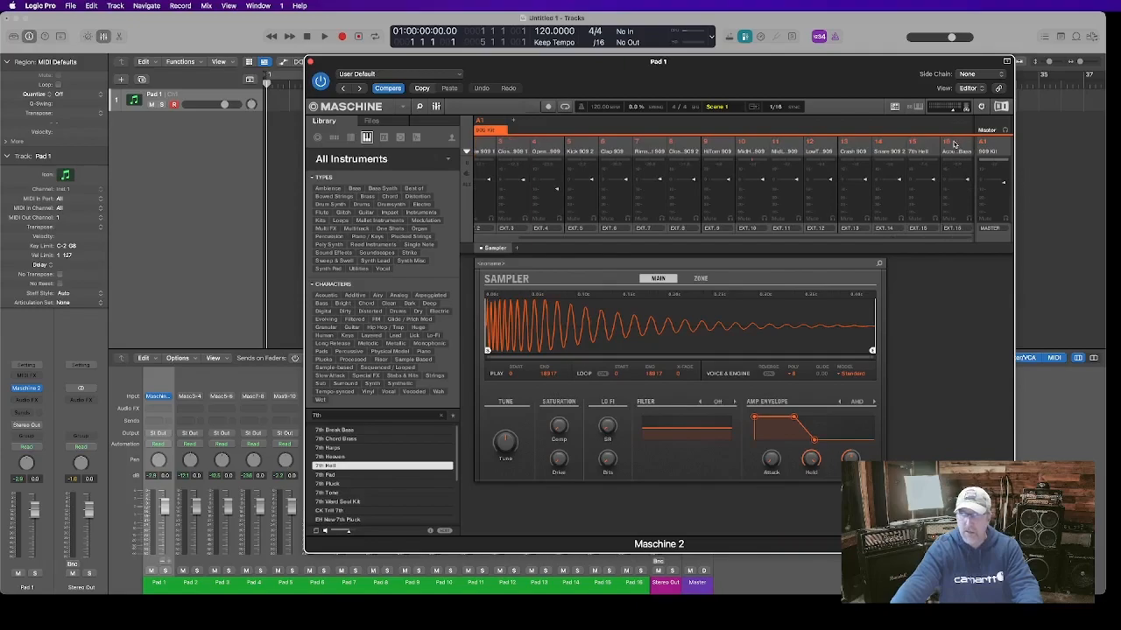
{"action": "scroll", "coordinate": [956, 145], "scroll_direction": "left", "scroll_amount": 2}
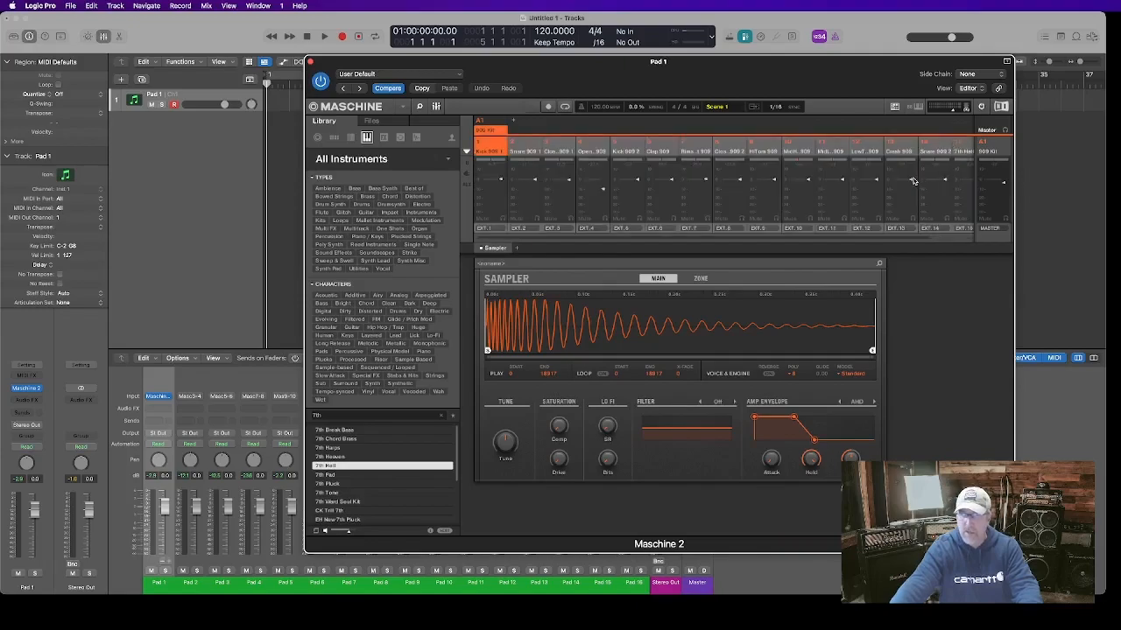
{"action": "left_click_drag", "start_coordinate": [913, 183], "coordinate": [913, 197]}
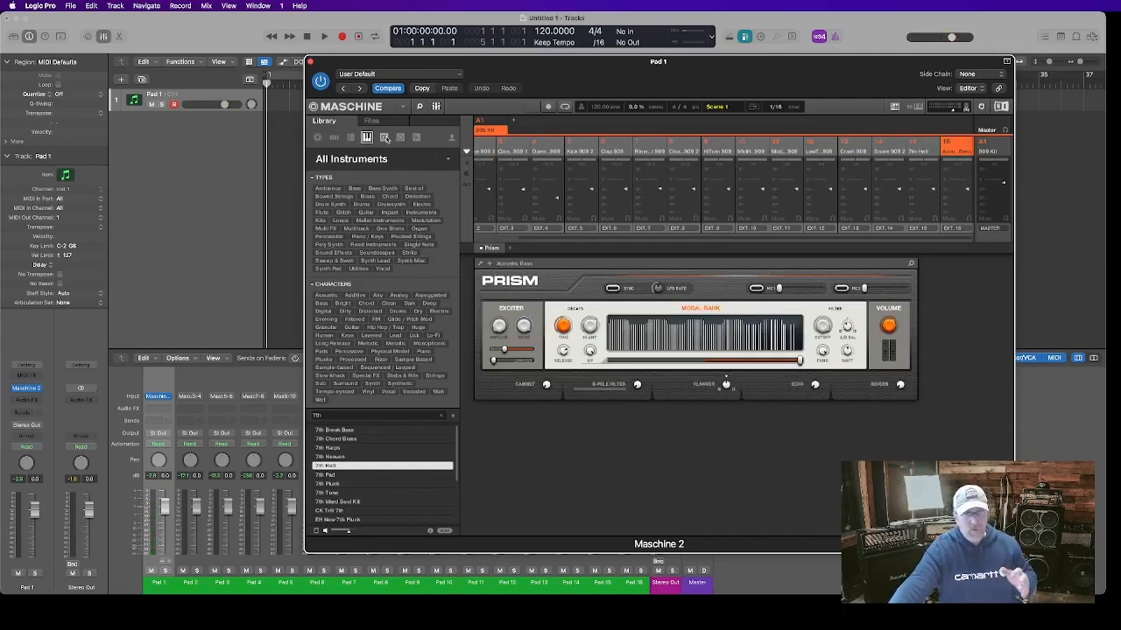
{"action": "left_click", "coordinate": [437, 106]}
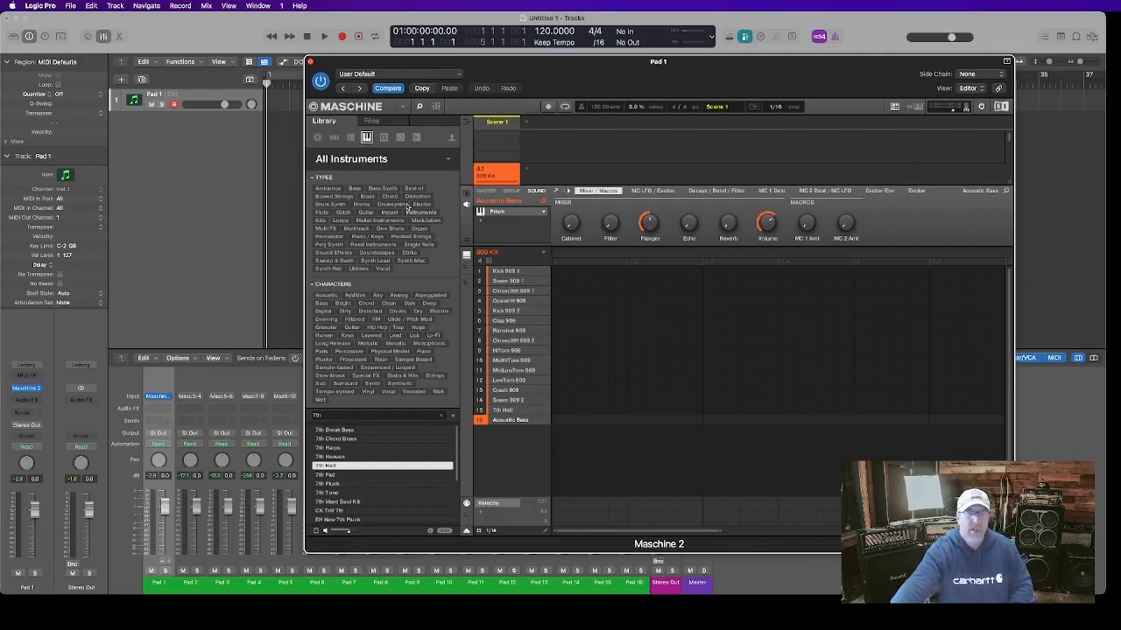
{"action": "left_click", "coordinate": [310, 62]}
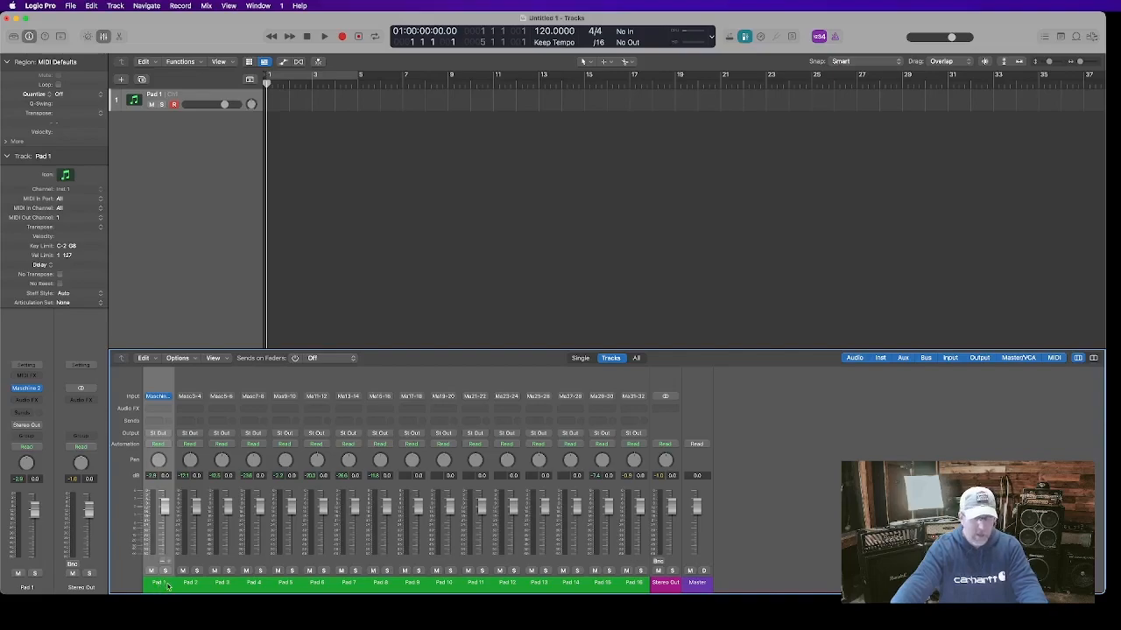
Select all the pad channel strips and combine them into a summing track stack
{"action": "left_click", "coordinate": [643, 585], "text": "shift"}
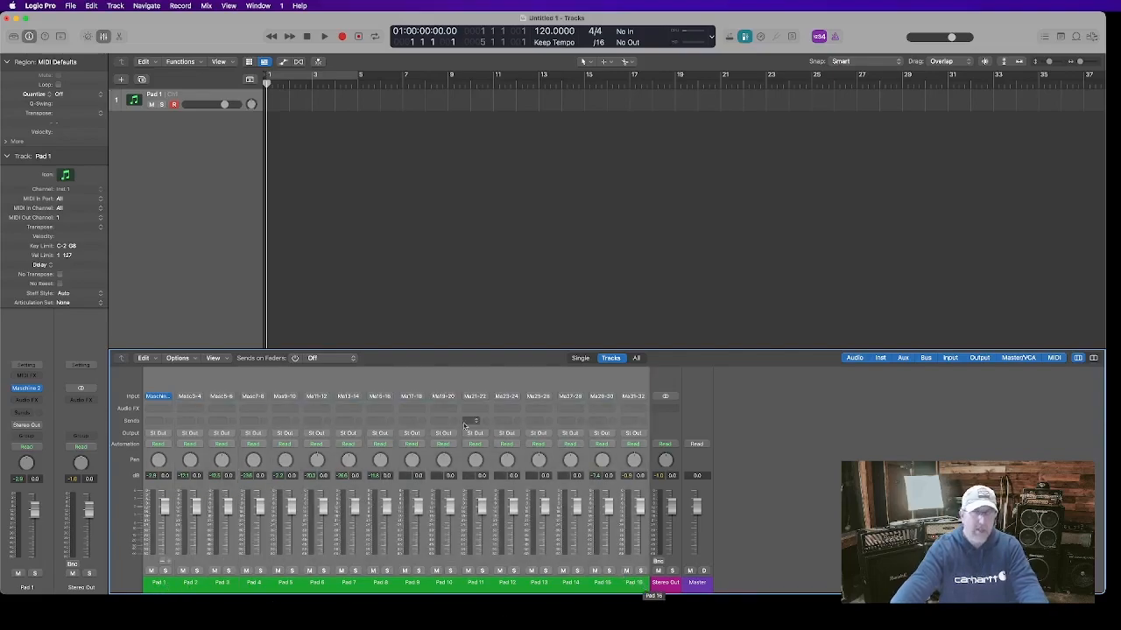
{"action": "left_click", "coordinate": [117, 6]}
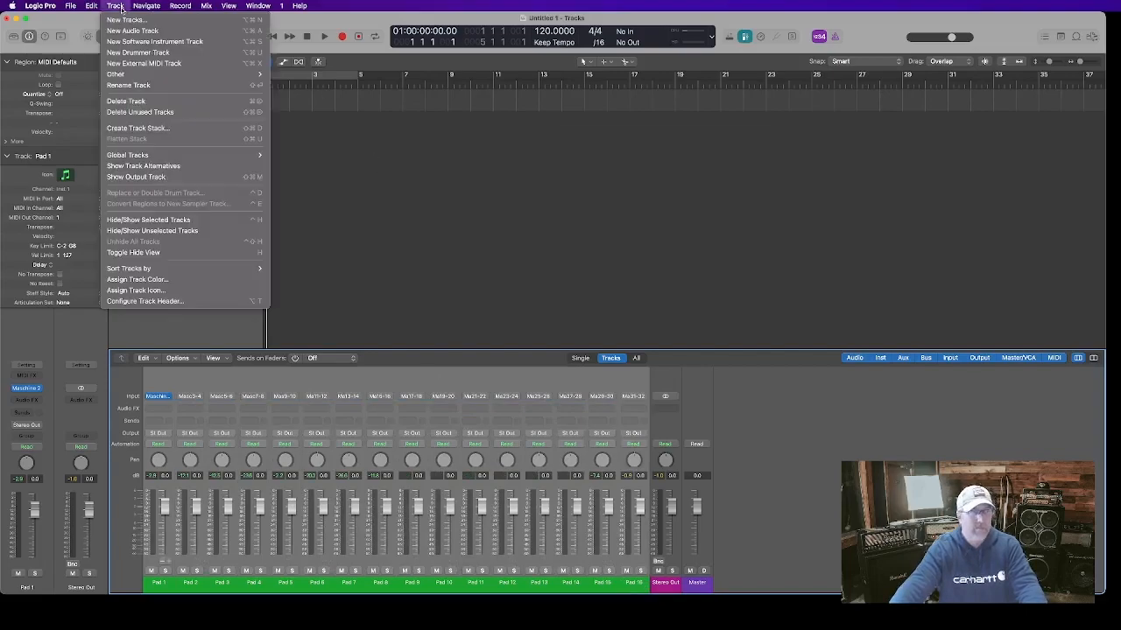
{"action": "left_click", "coordinate": [133, 129]}
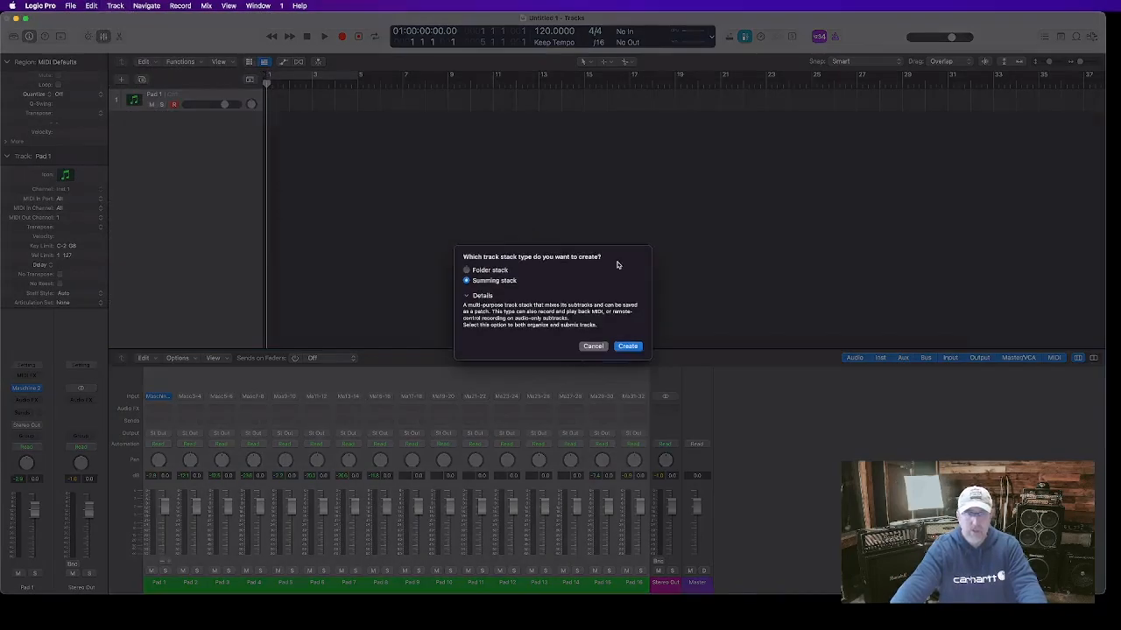
{"action": "left_click", "coordinate": [627, 346]}
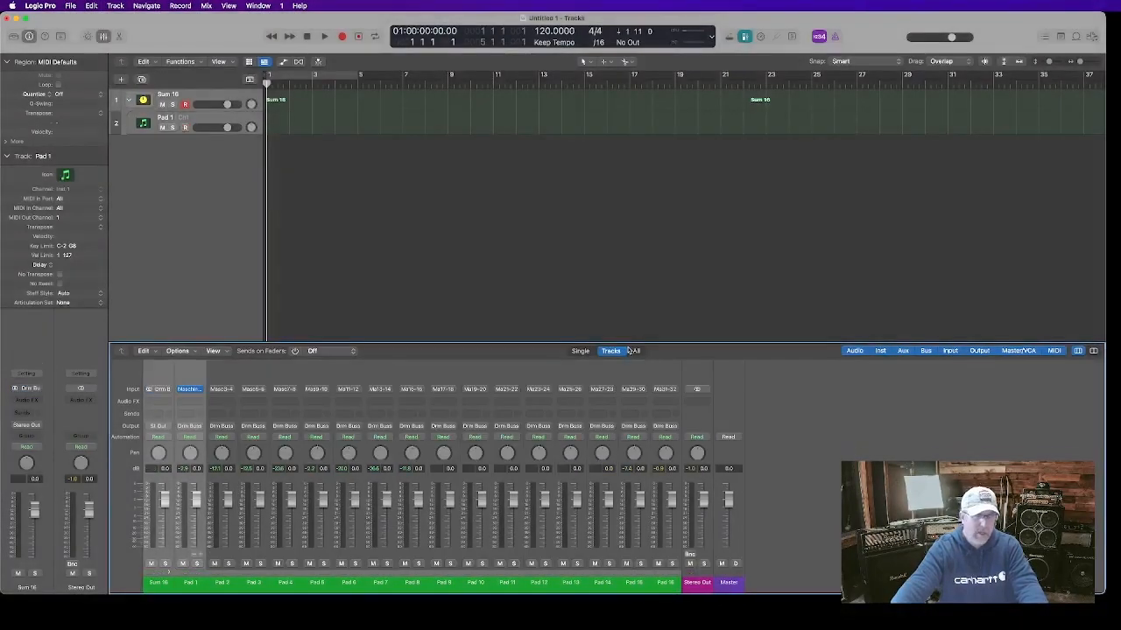
Rename the summing stack as Maschine Buss
{"action": "left_click", "coordinate": [160, 584]}
{"action": "double_click", "coordinate": [160, 584]}
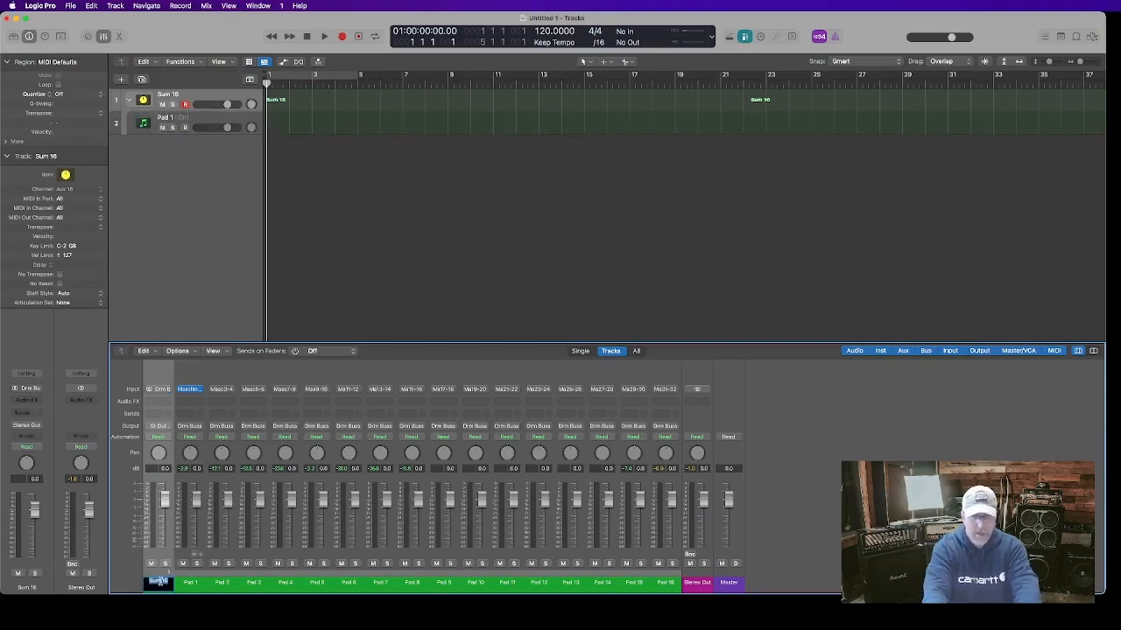
{"action": "type", "text": "Mast"}
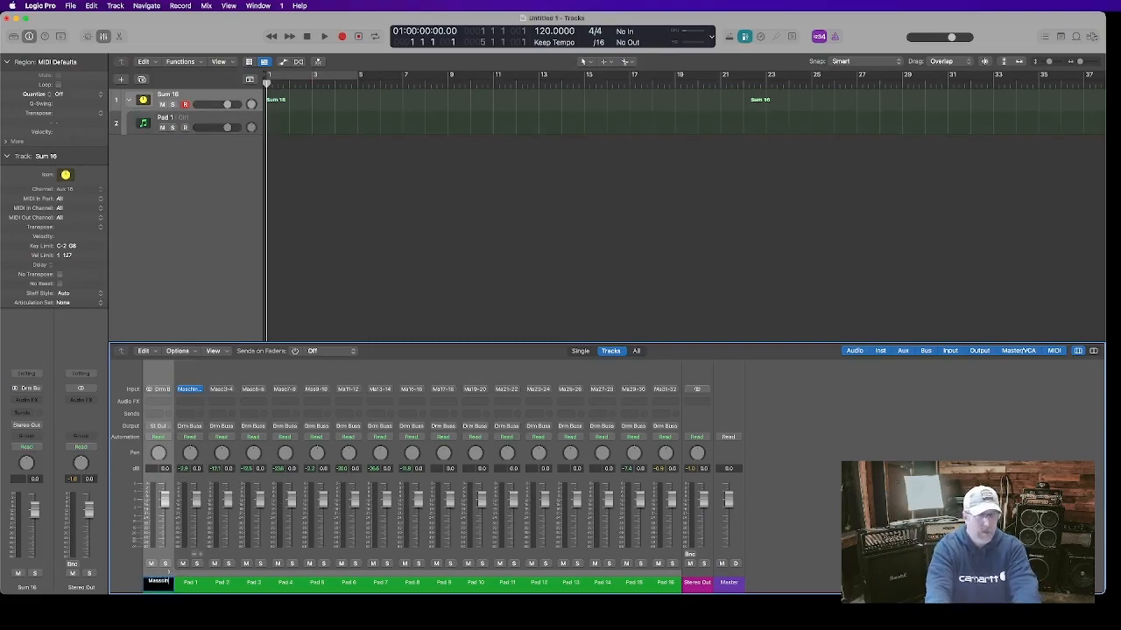
{"action": "type", "text": "hine"}
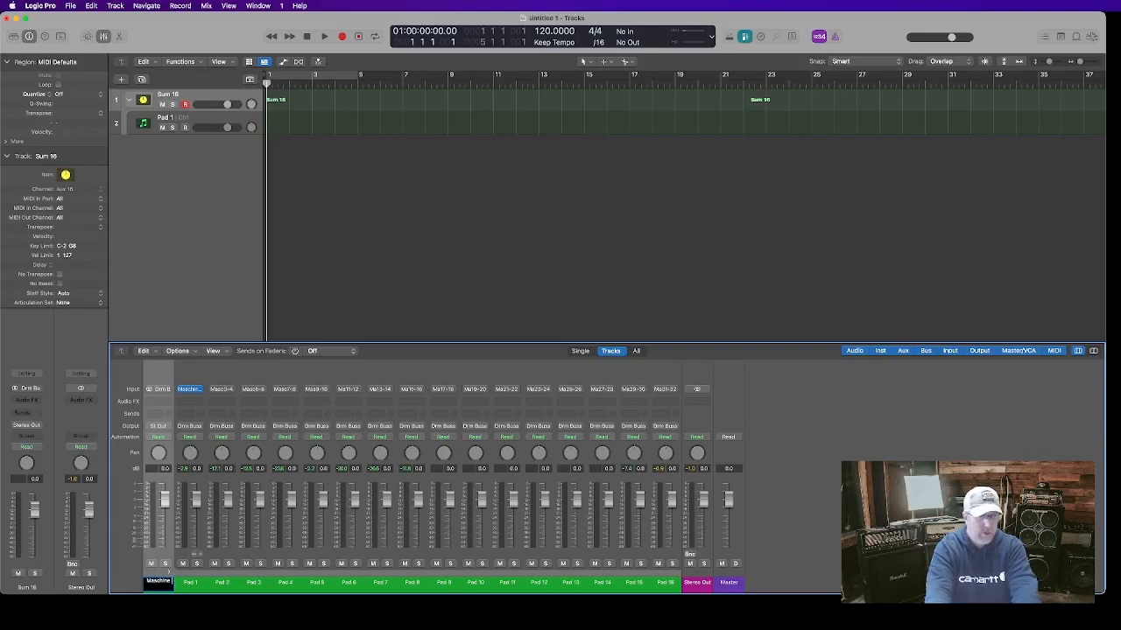
{"action": "type", "text": " Buss"}
{"action": "key", "text": "Return"}
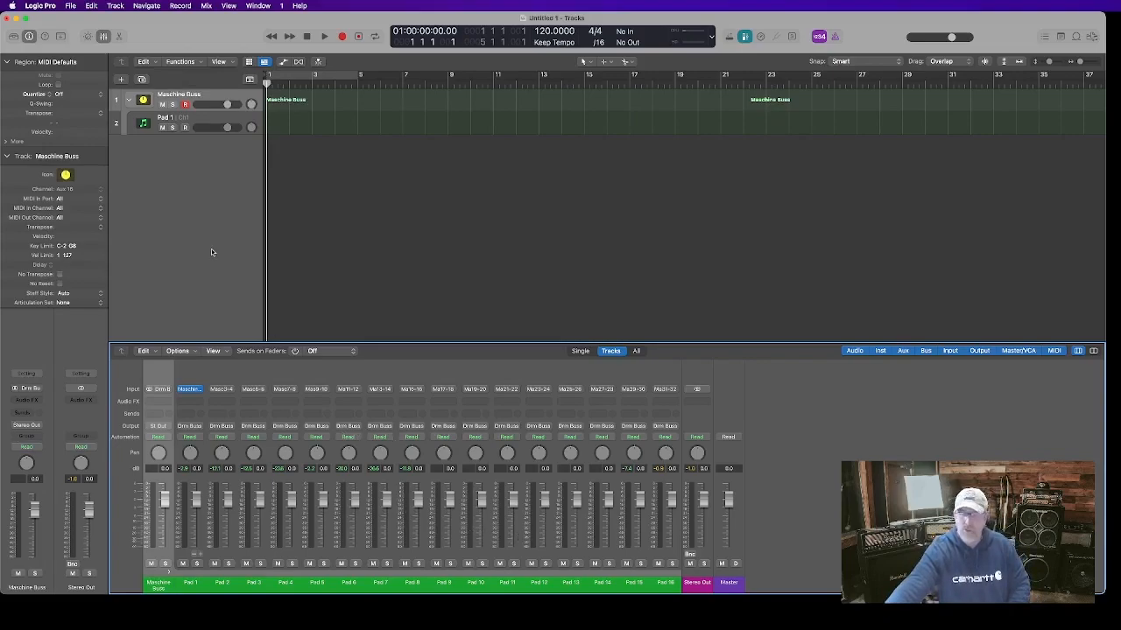
{"action": "left_click", "coordinate": [865, 614]}
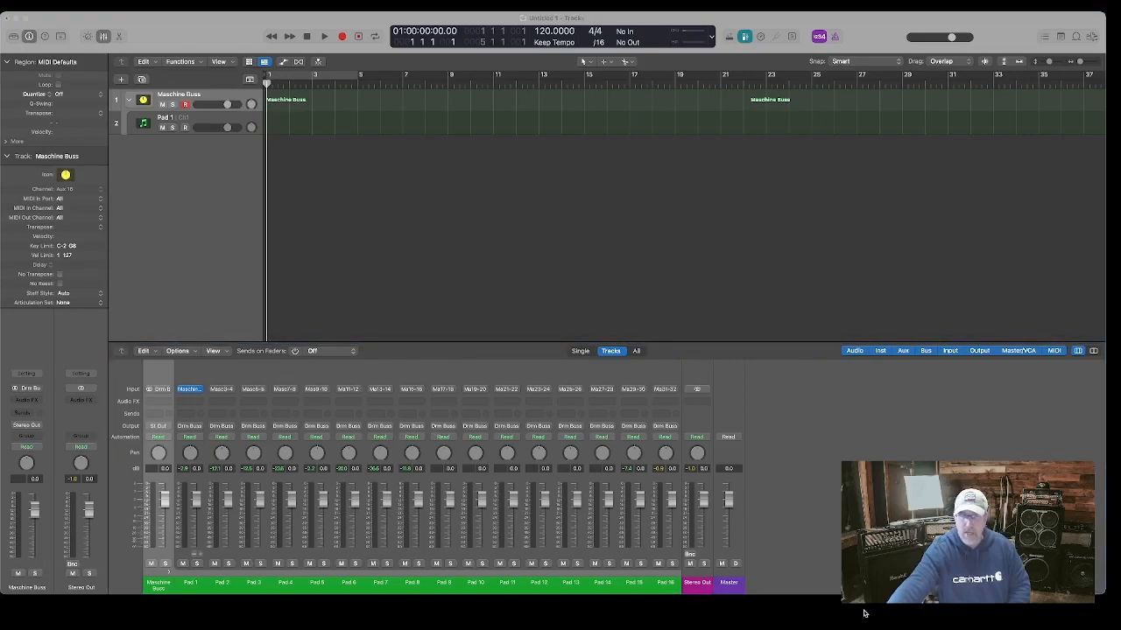
{"action": "left_click", "coordinate": [641, 612]}
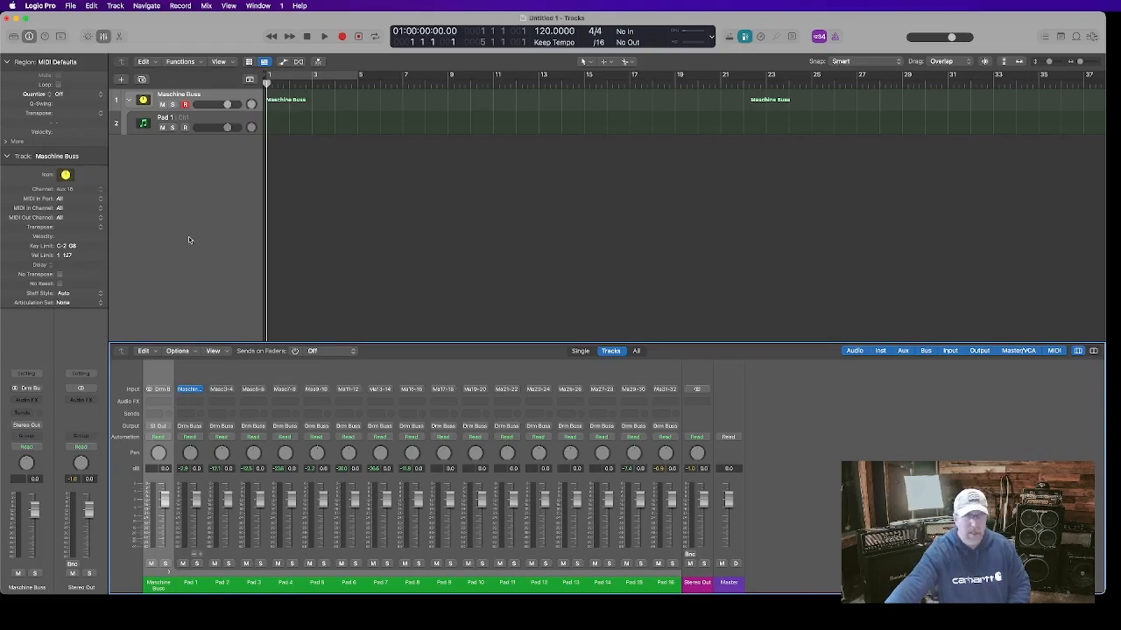
Create a pattern region at the start of the Pad 1 track
{"action": "left_click", "coordinate": [195, 125]}
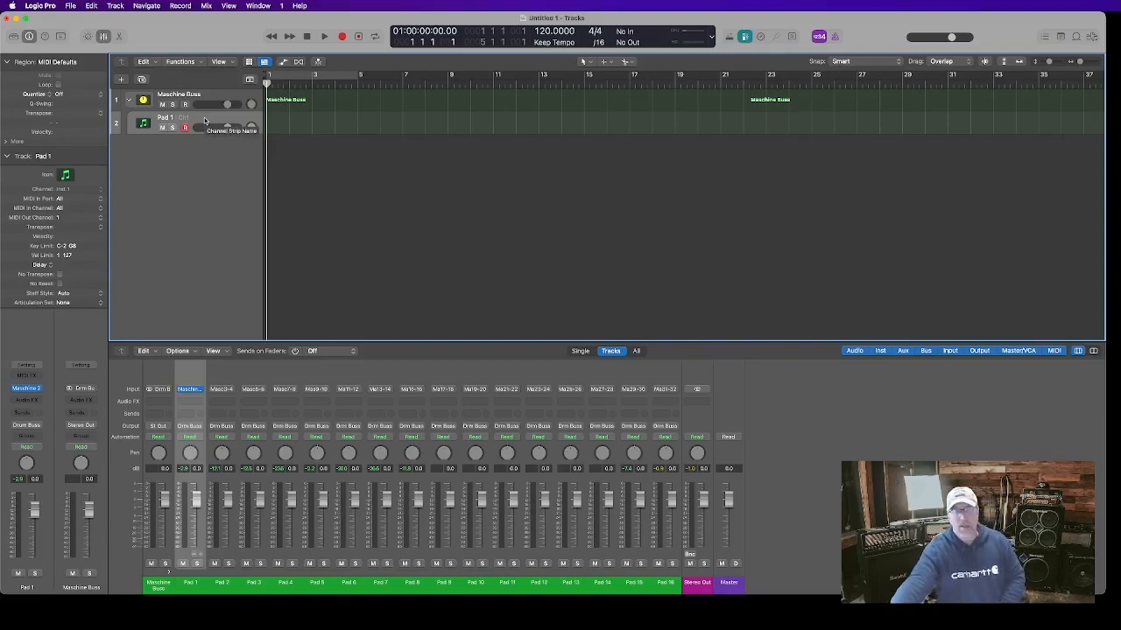
{"action": "right_click", "coordinate": [274, 128]}
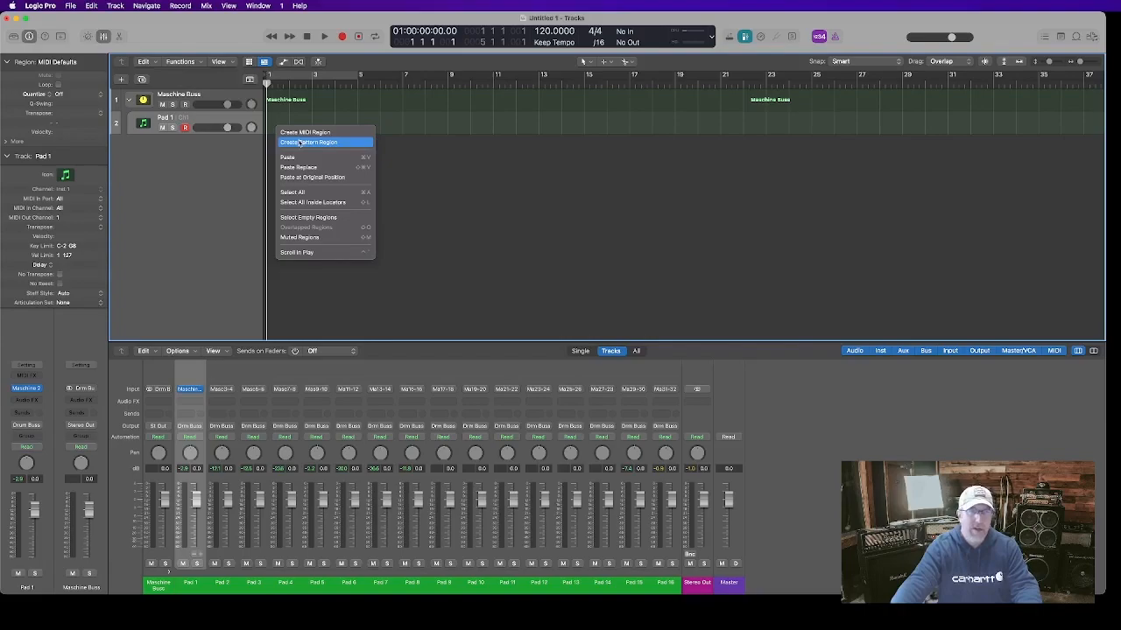
{"action": "left_click", "coordinate": [299, 142]}
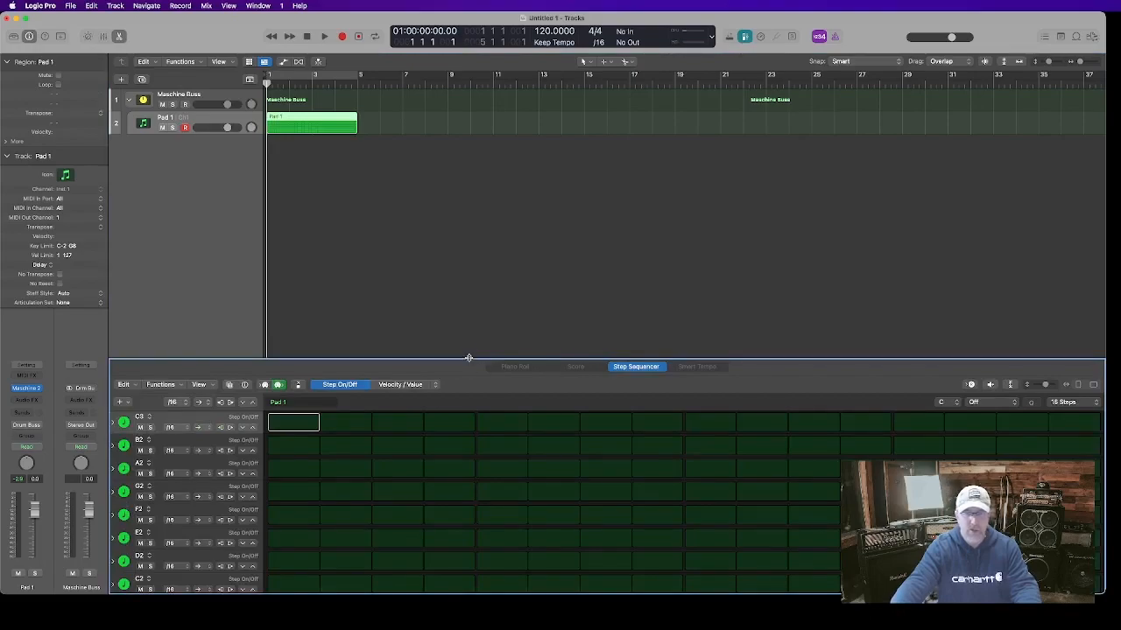
Enlarge the step sequencer and set the pattern length to 32 Steps
{"action": "left_click_drag", "start_coordinate": [469, 358], "coordinate": [469, 243]}
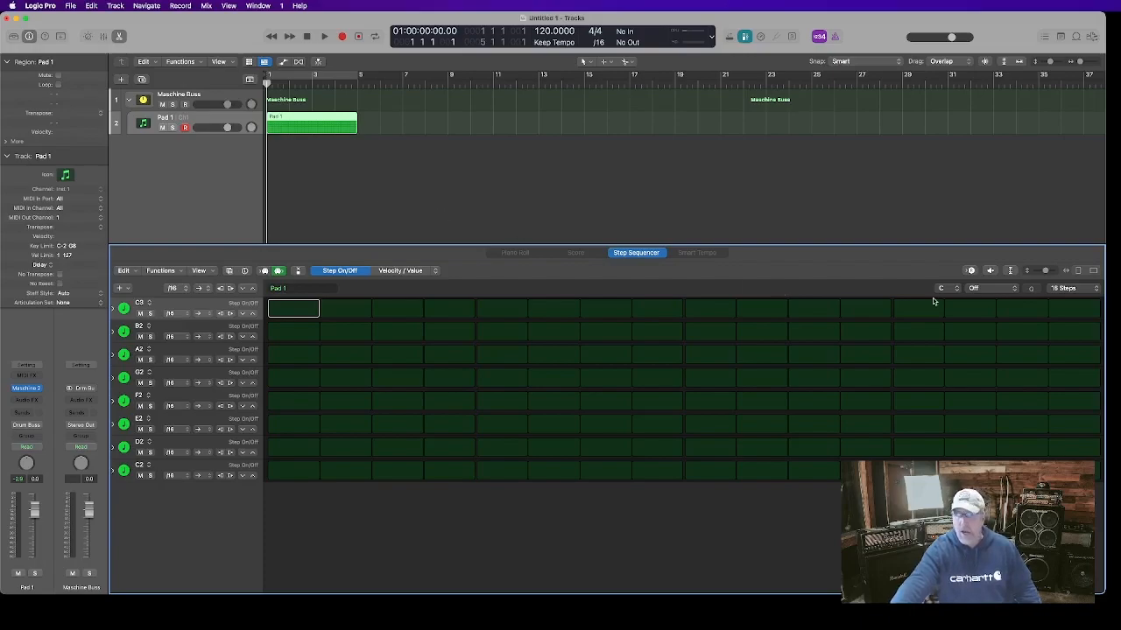
{"action": "left_click", "coordinate": [1095, 289]}
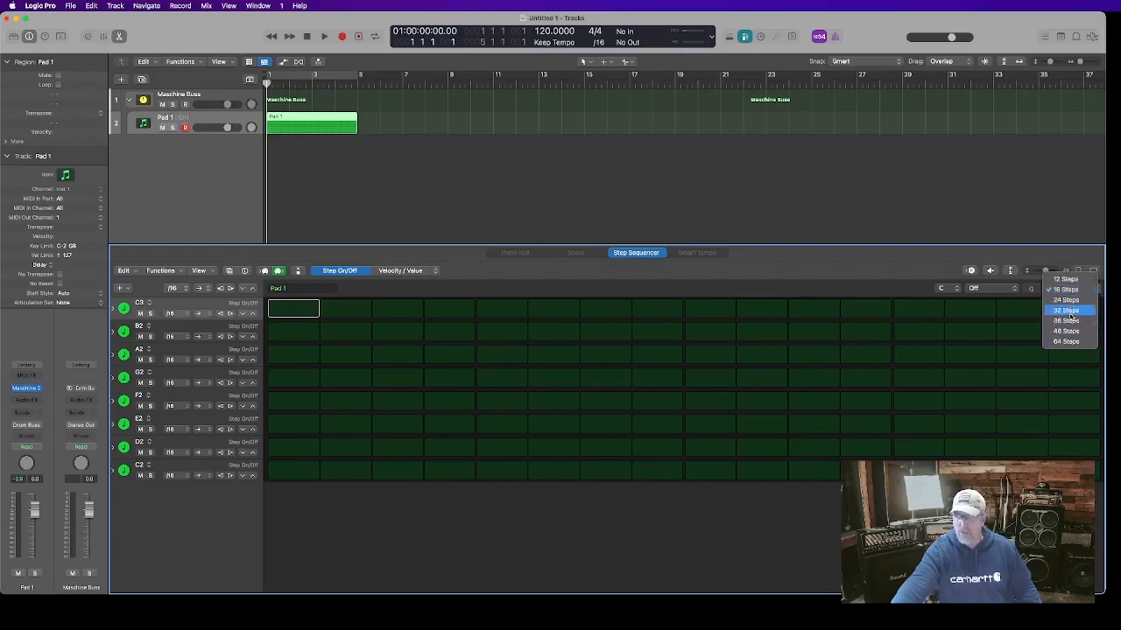
{"action": "left_click", "coordinate": [1070, 312]}
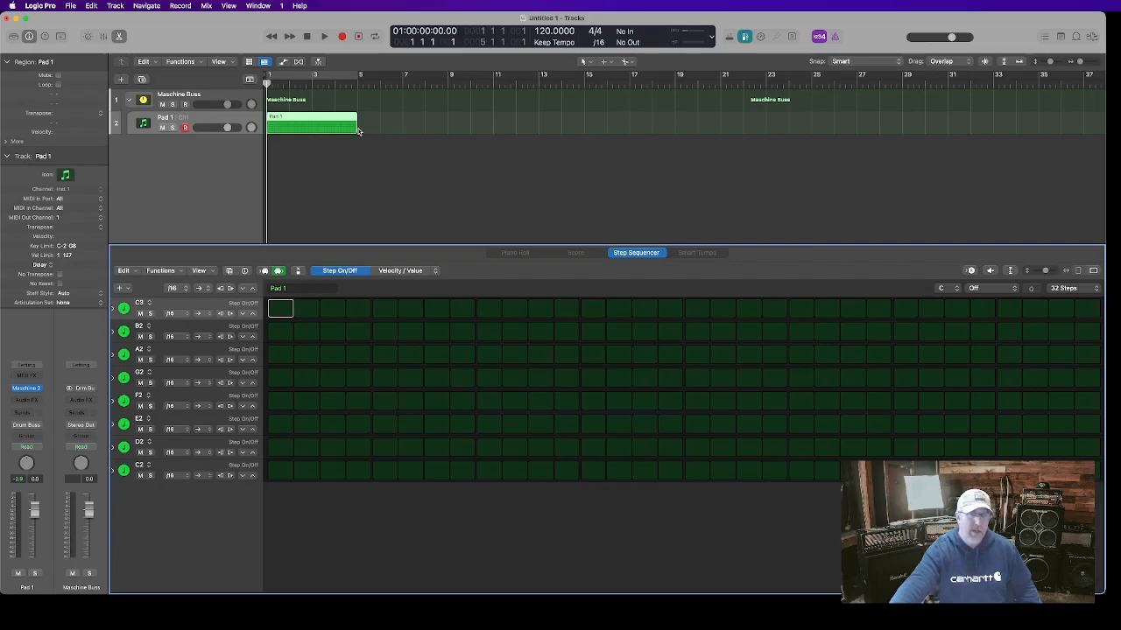
Shorten the pattern region to two bars, set a cycle over those bars, and play it back
{"action": "left_click_drag", "start_coordinate": [357, 130], "coordinate": [310, 129]}
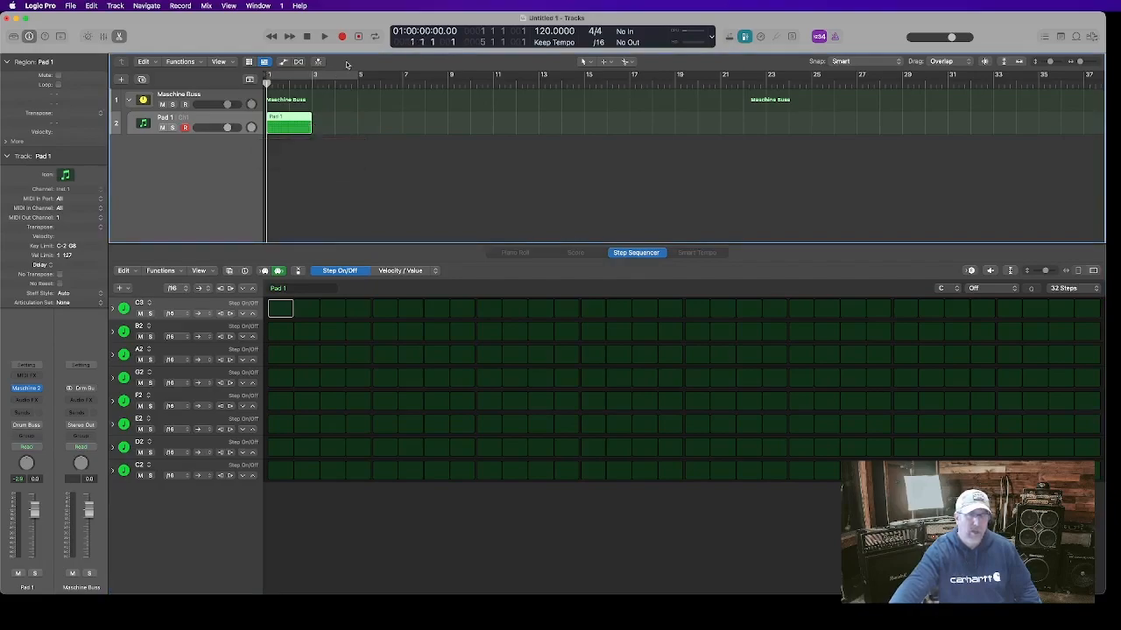
{"action": "left_click", "coordinate": [331, 77]}
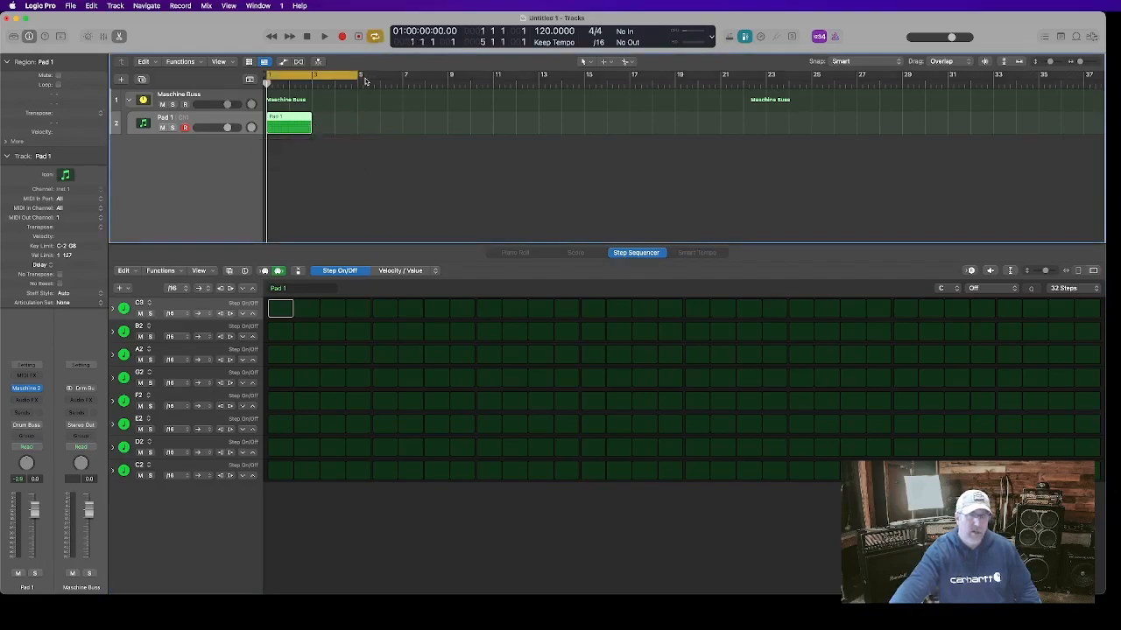
{"action": "left_click_drag", "start_coordinate": [358, 77], "coordinate": [313, 78]}
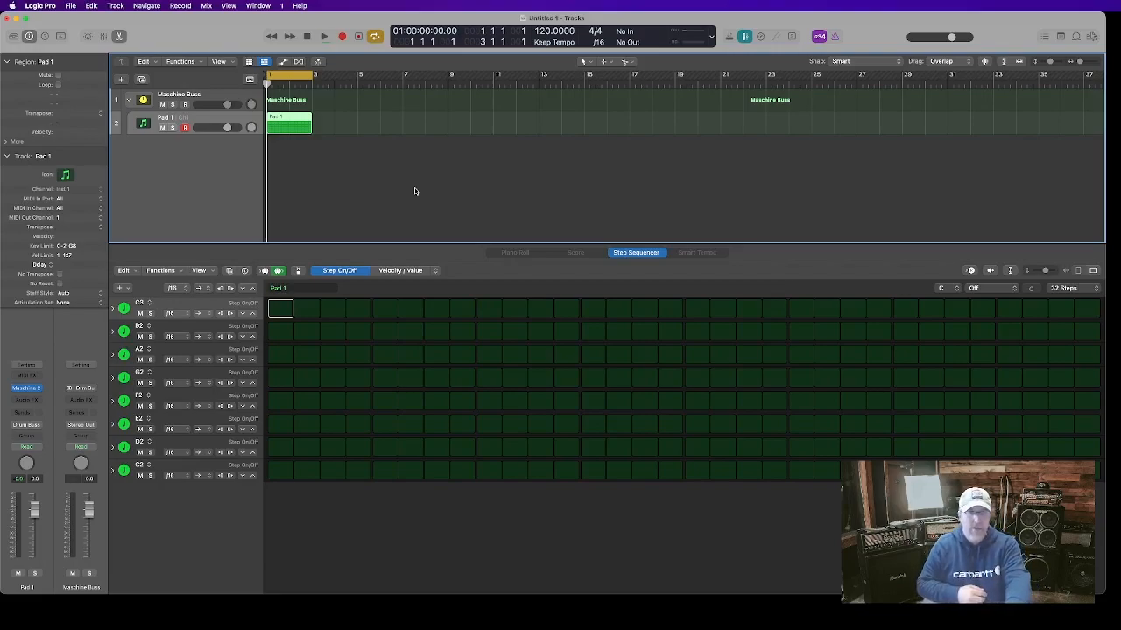
{"action": "key", "text": "space"}
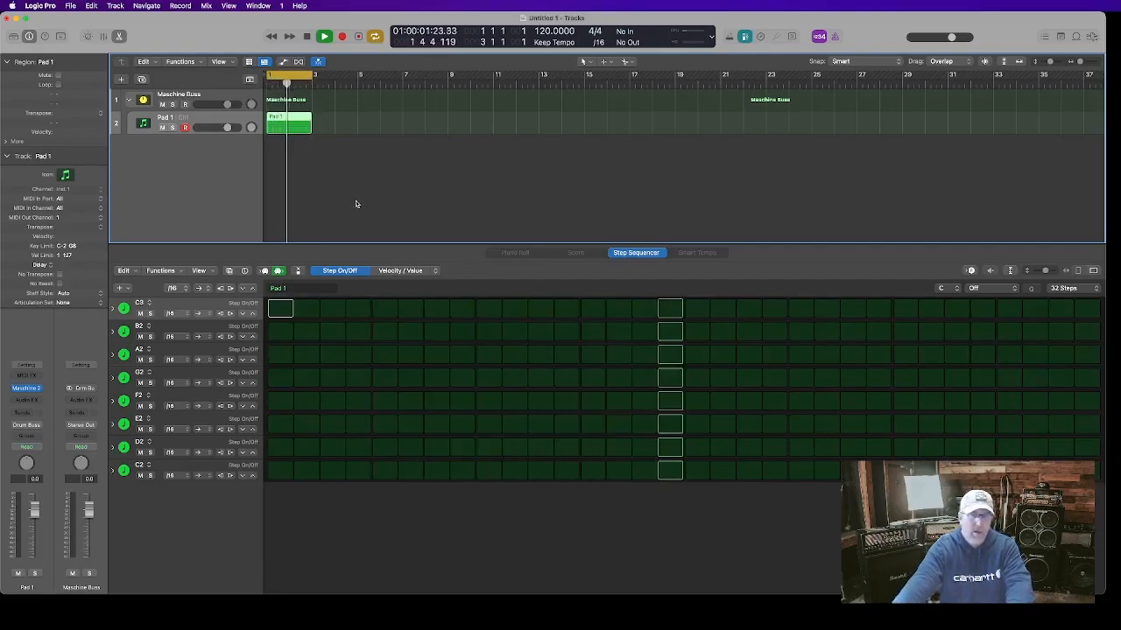
{"action": "key", "text": "space"}
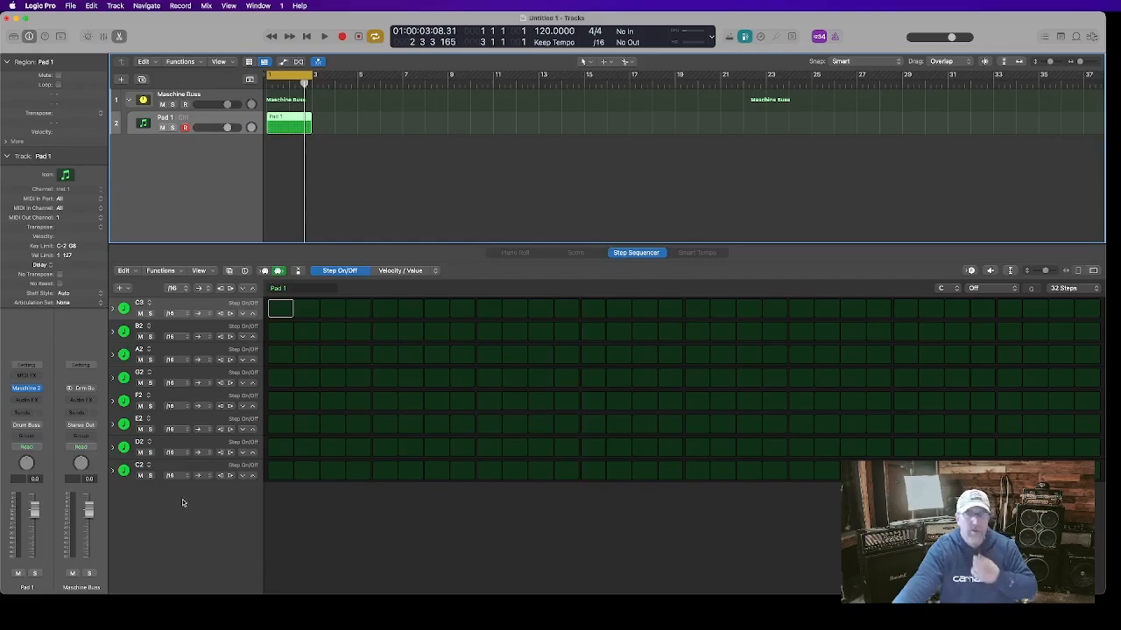
Open the step sequencer's inspector and show the row settings
{"action": "left_click", "coordinate": [243, 272]}
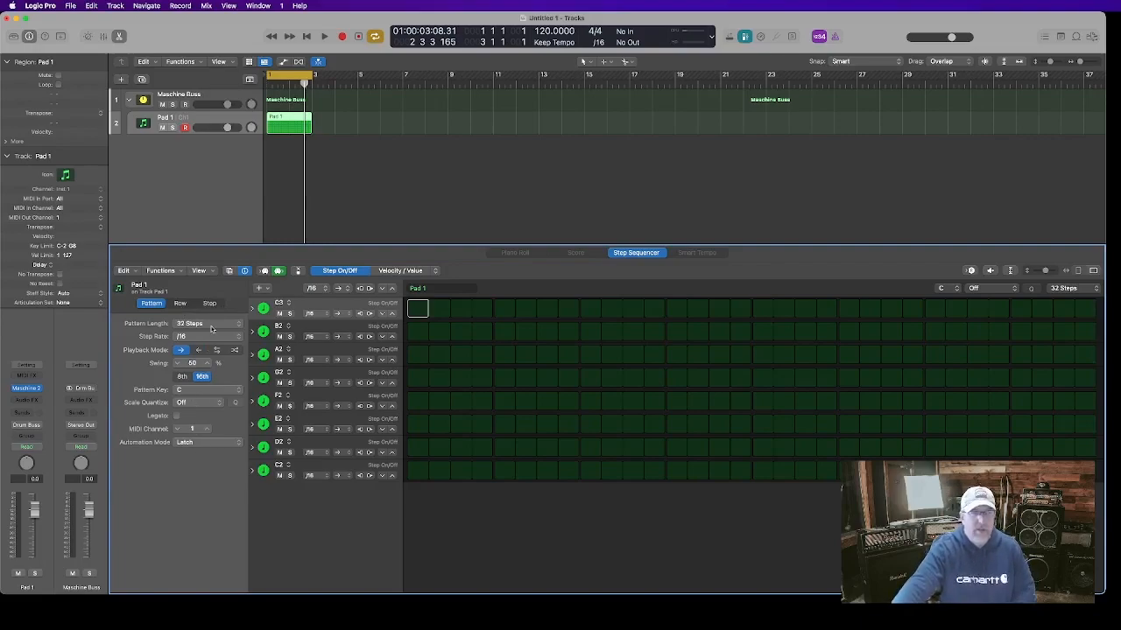
{"action": "left_click", "coordinate": [178, 304]}
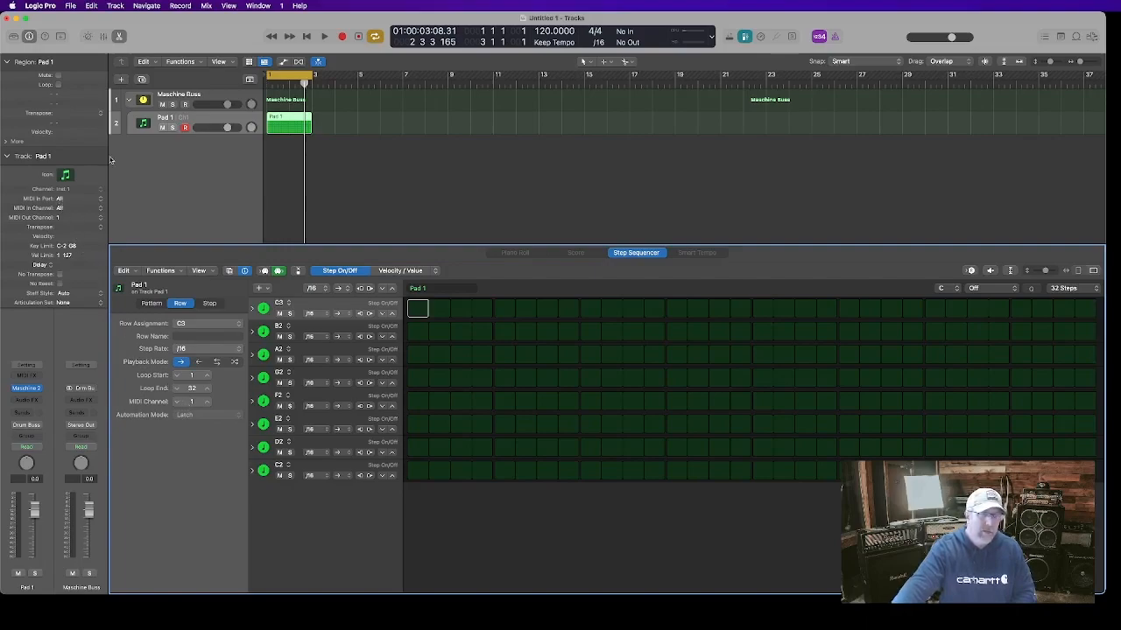
{"action": "left_click", "coordinate": [202, 119]}
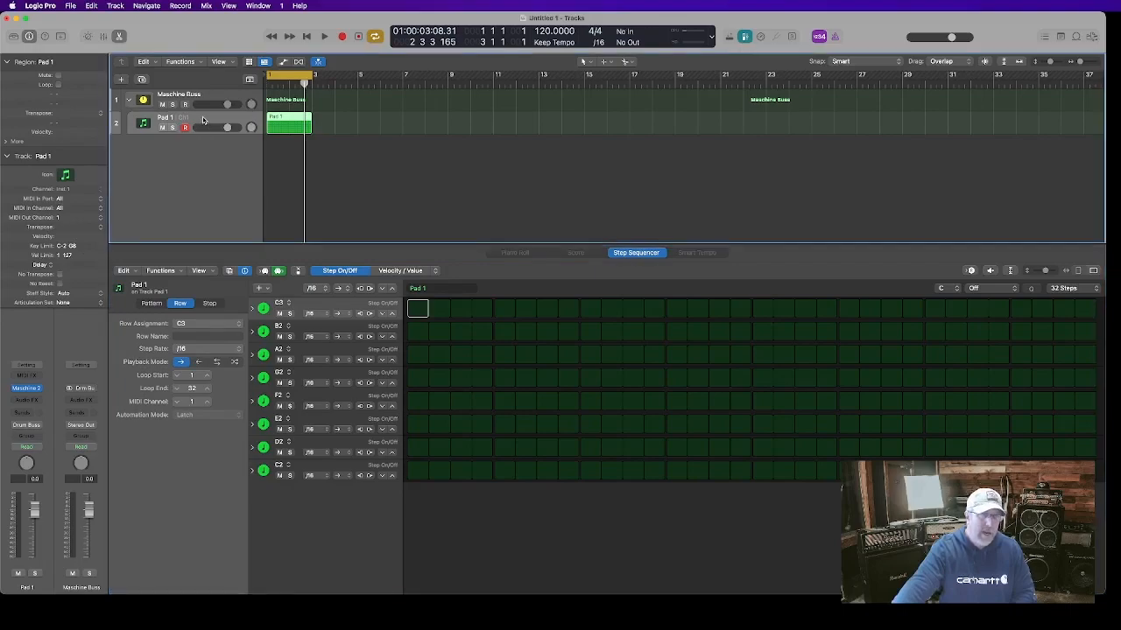
Set the Pad 1 track's MIDI output channel to All
{"action": "left_click", "coordinate": [60, 218]}
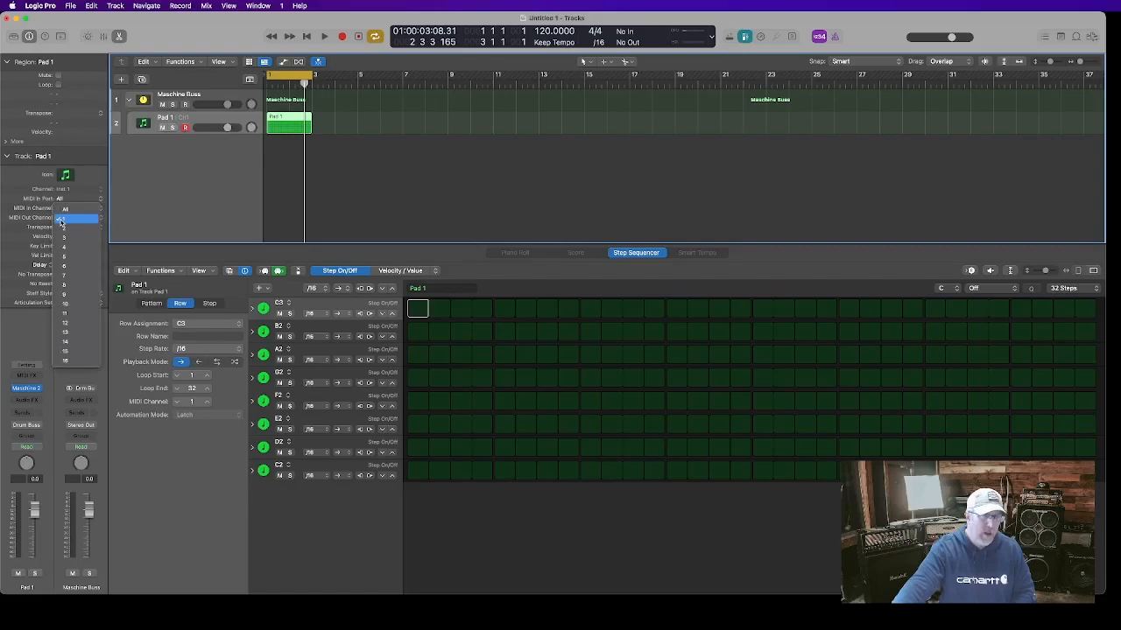
{"action": "left_click", "coordinate": [72, 210]}
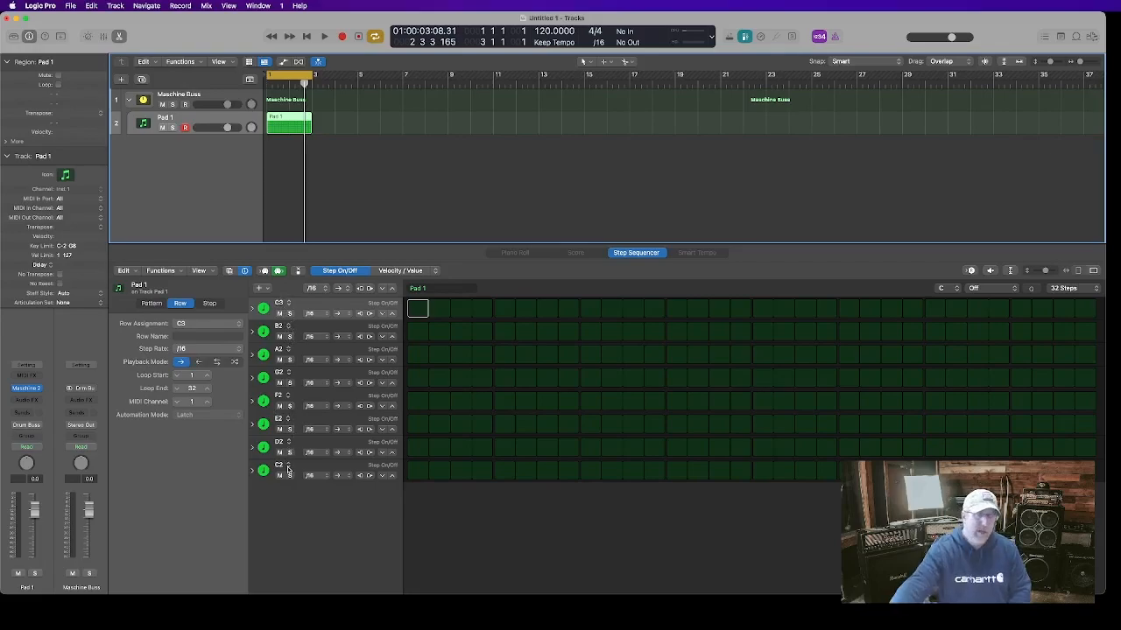
Assign the note C3 to the second, third, fourth and fifth step sequencer rows
{"action": "left_click", "coordinate": [286, 326]}
{"action": "mouse_move", "coordinate": [315, 337]}
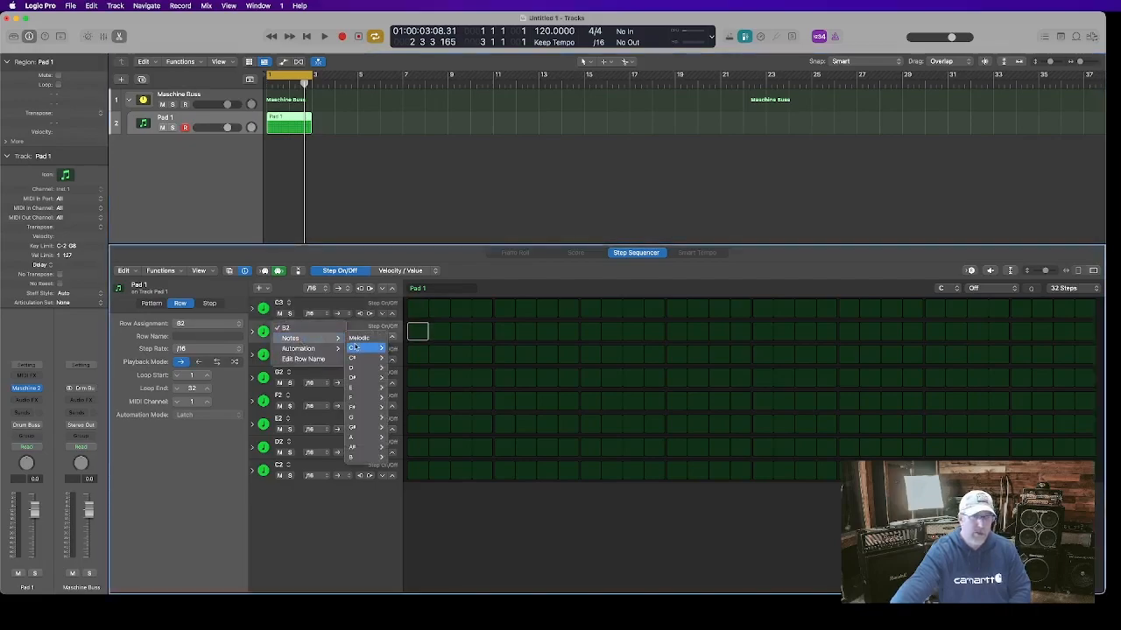
{"action": "mouse_move", "coordinate": [353, 349]}
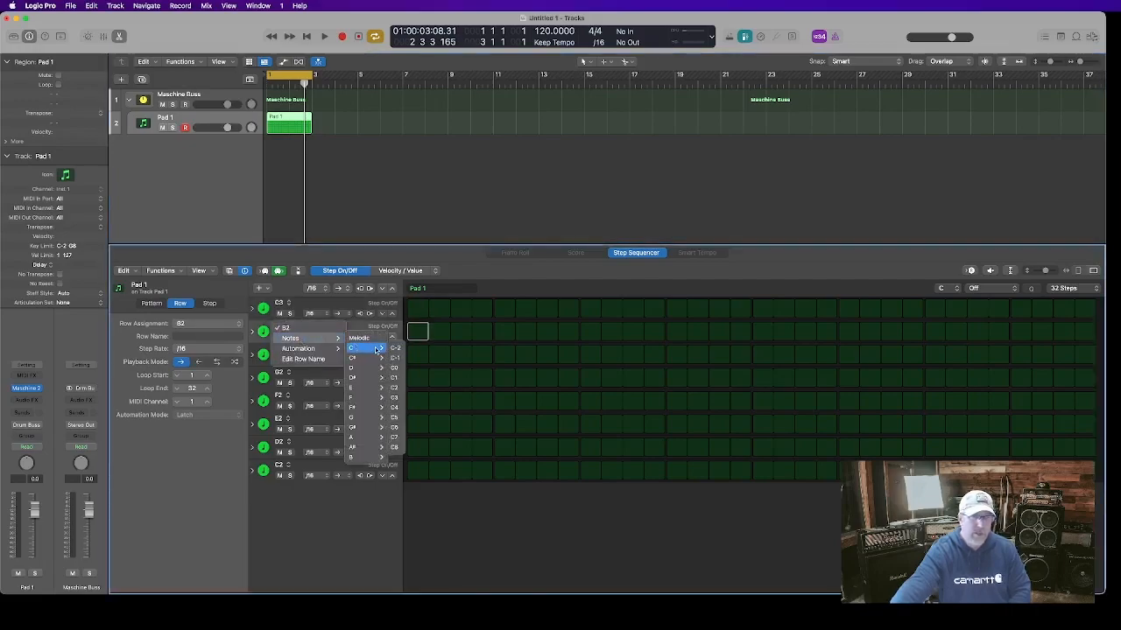
{"action": "left_click", "coordinate": [396, 387]}
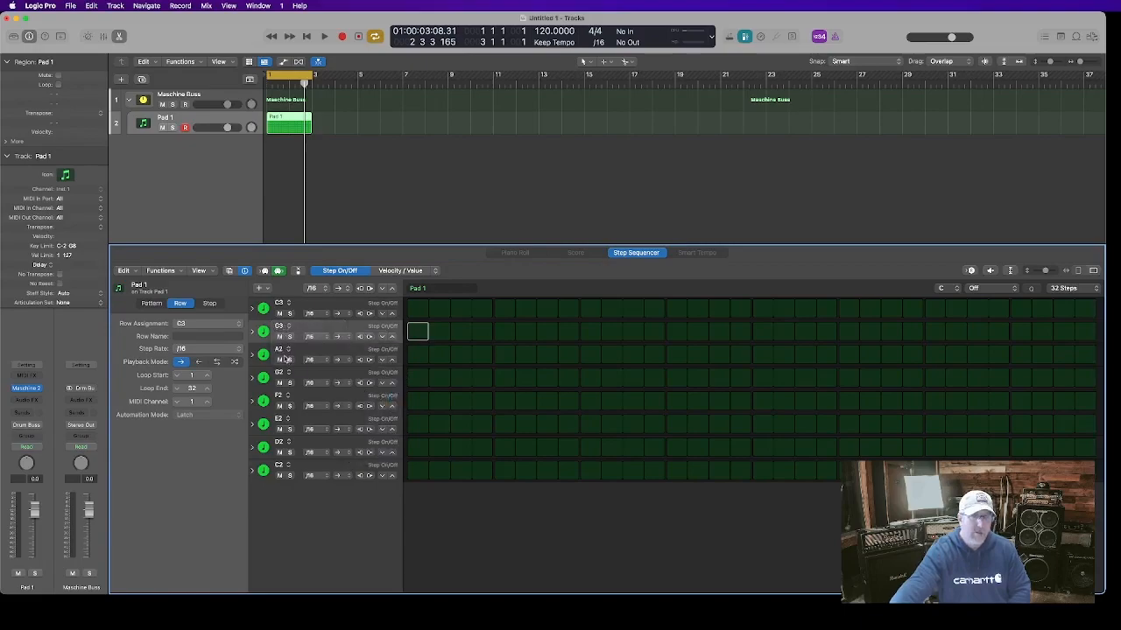
{"action": "left_click", "coordinate": [284, 351]}
{"action": "mouse_move", "coordinate": [293, 363]}
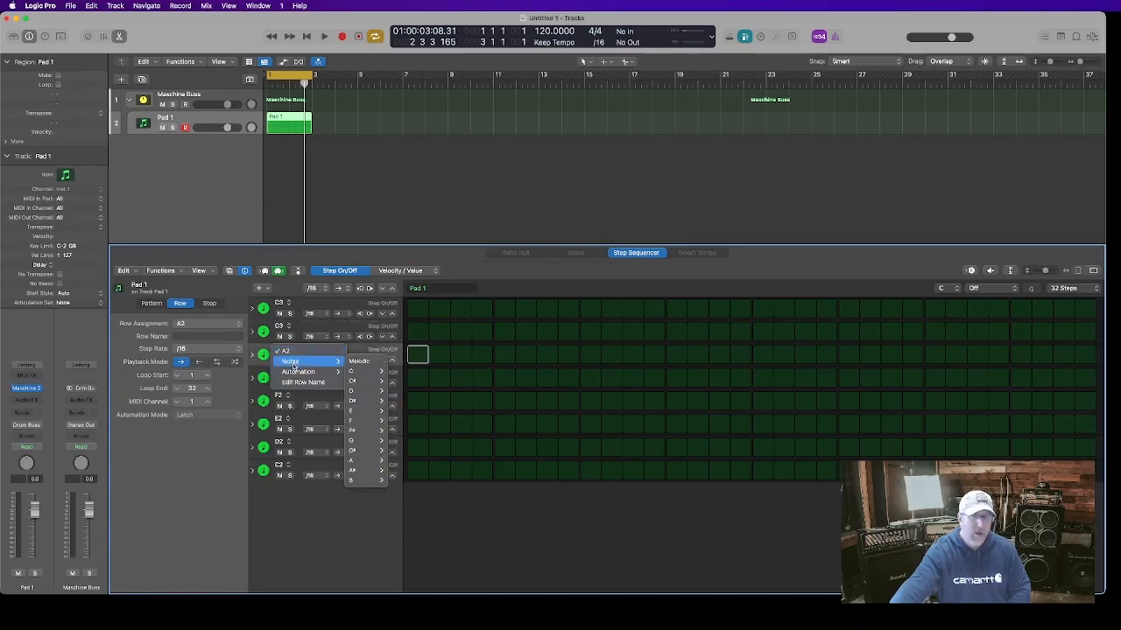
{"action": "mouse_move", "coordinate": [368, 373]}
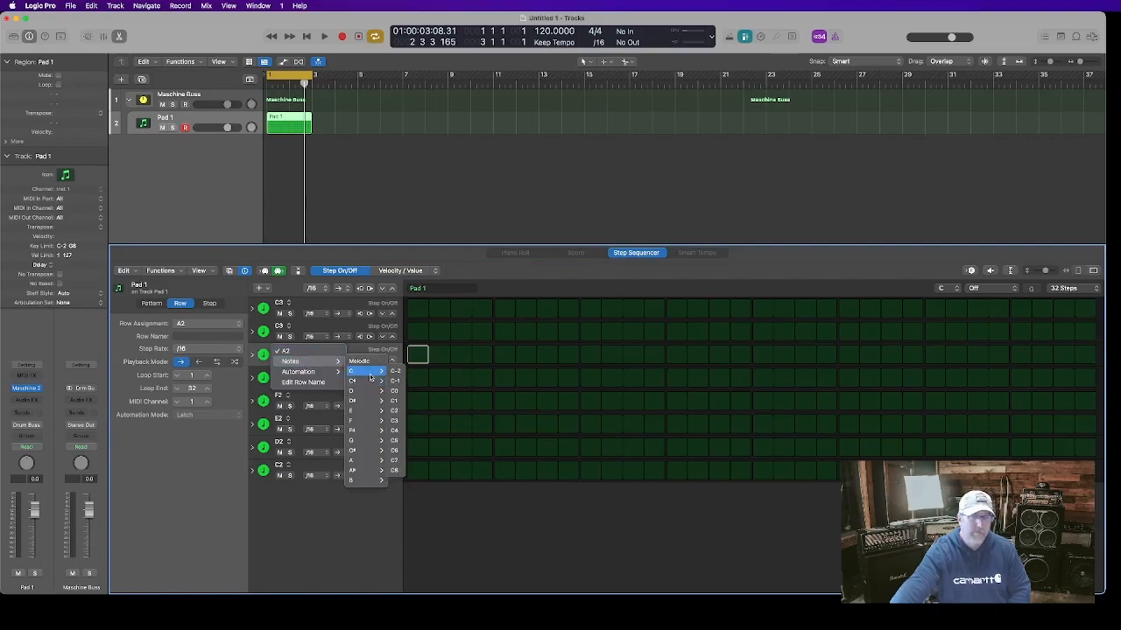
{"action": "left_click", "coordinate": [393, 423]}
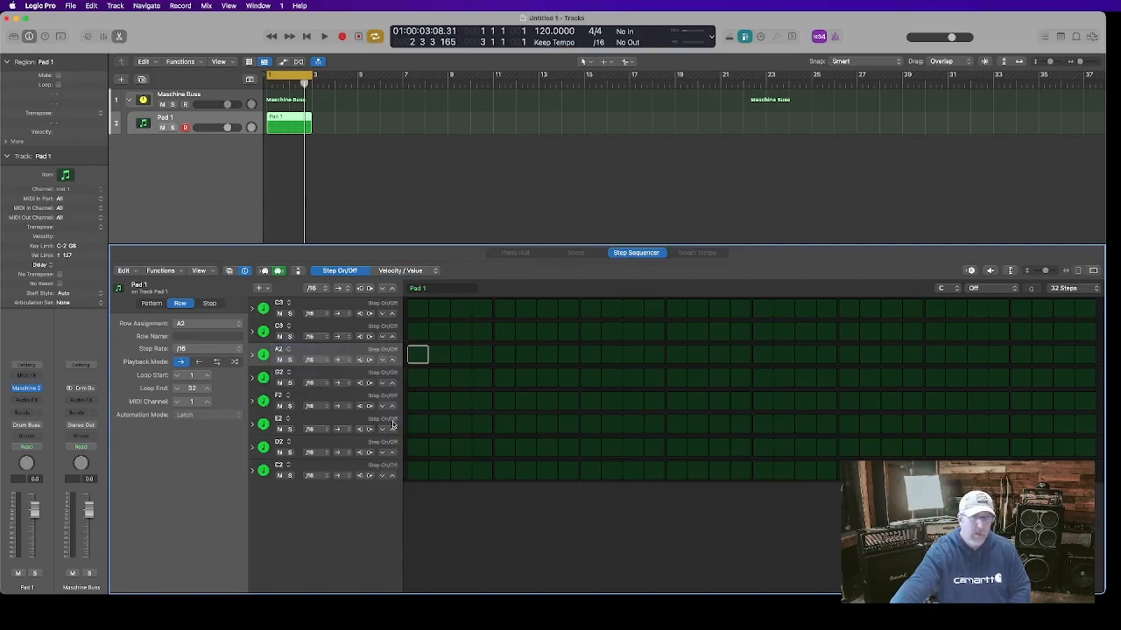
{"action": "left_click", "coordinate": [287, 375]}
{"action": "mouse_move", "coordinate": [290, 384]}
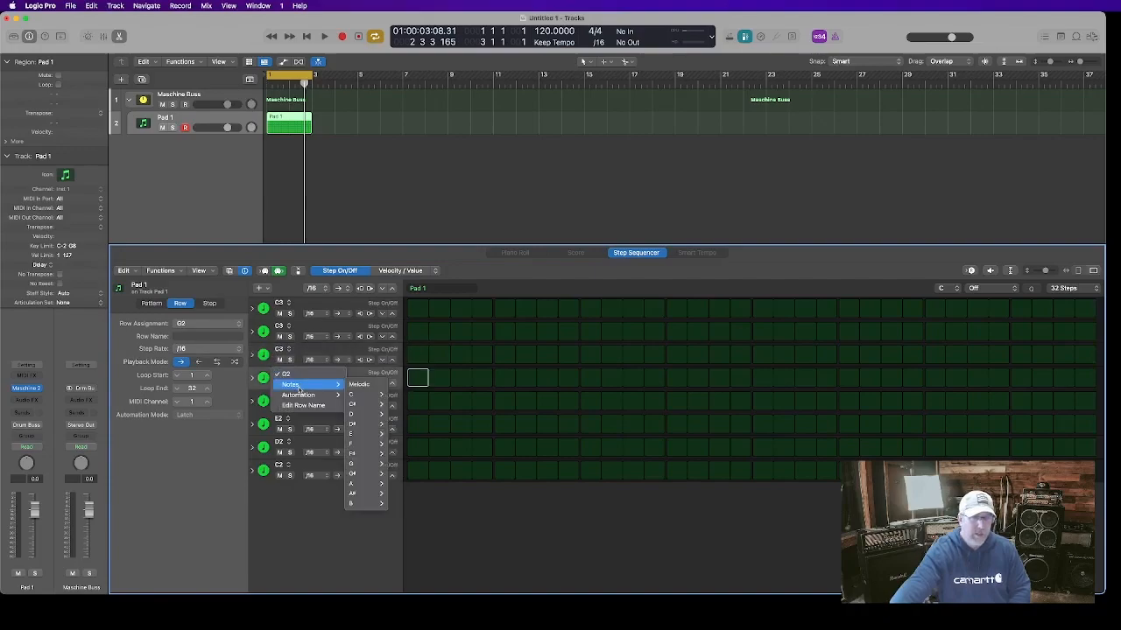
{"action": "mouse_move", "coordinate": [352, 394]}
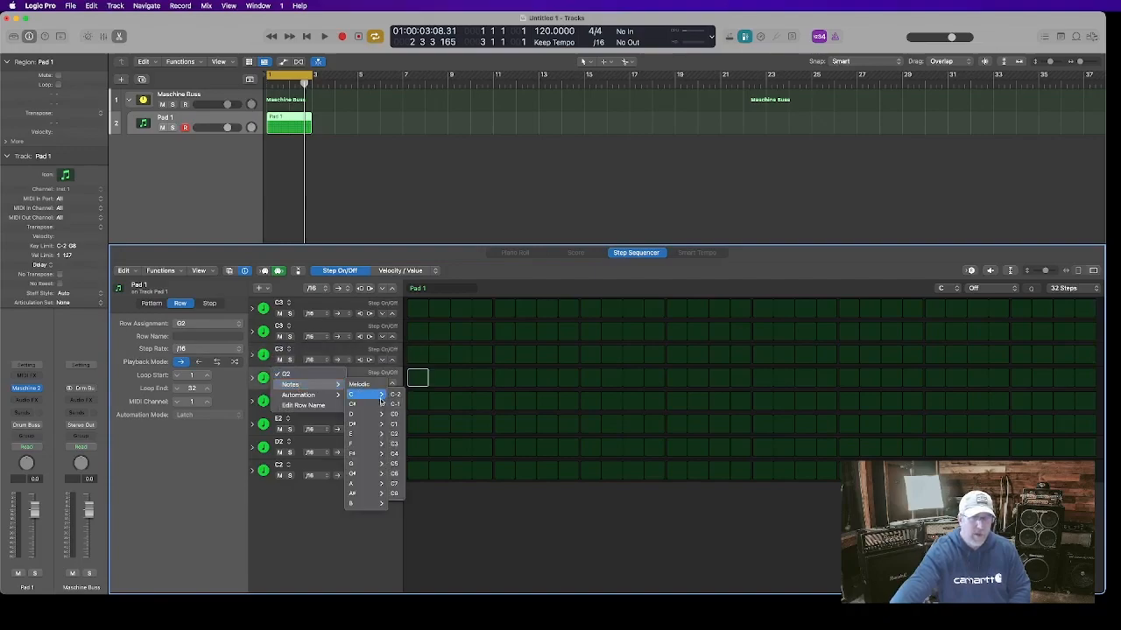
{"action": "left_click", "coordinate": [394, 445]}
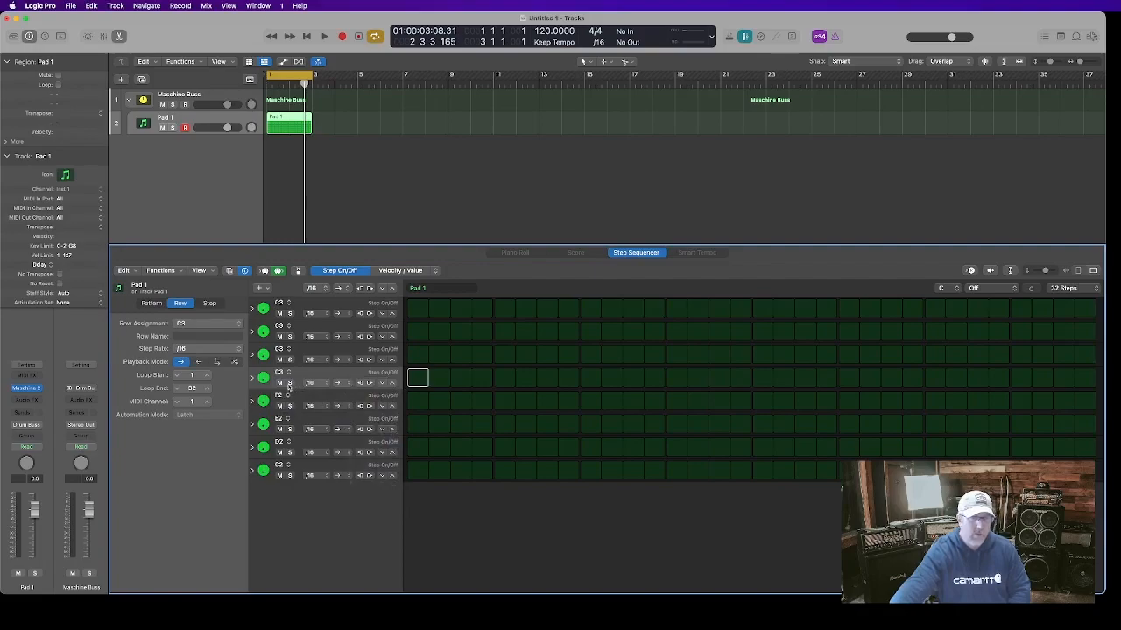
{"action": "left_click", "coordinate": [286, 398]}
{"action": "mouse_move", "coordinate": [291, 408]}
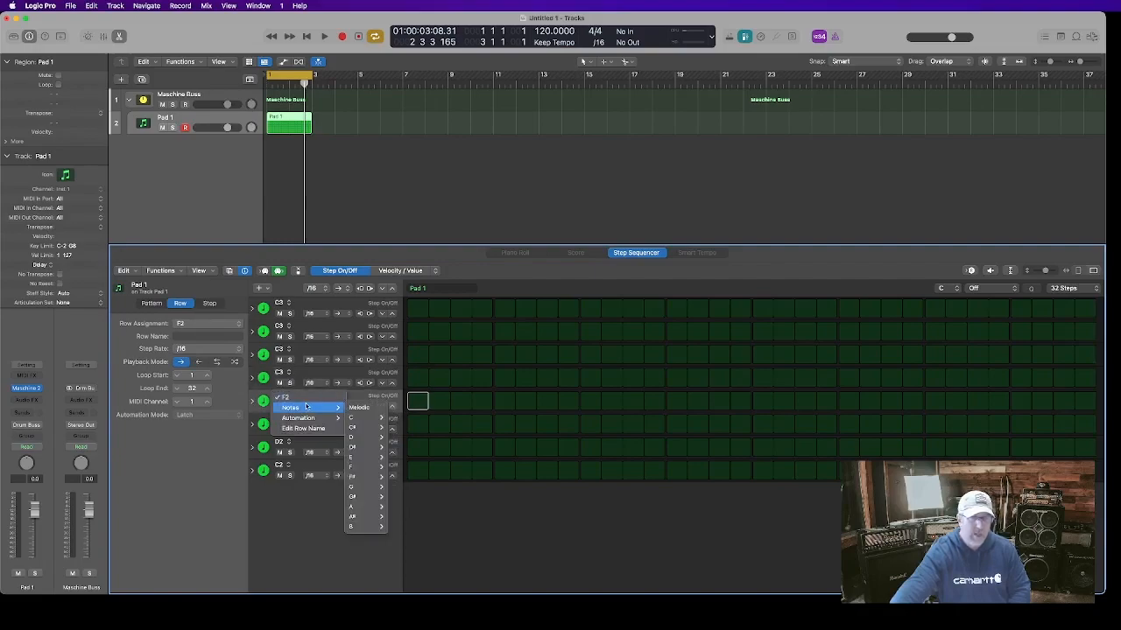
{"action": "mouse_move", "coordinate": [359, 418]}
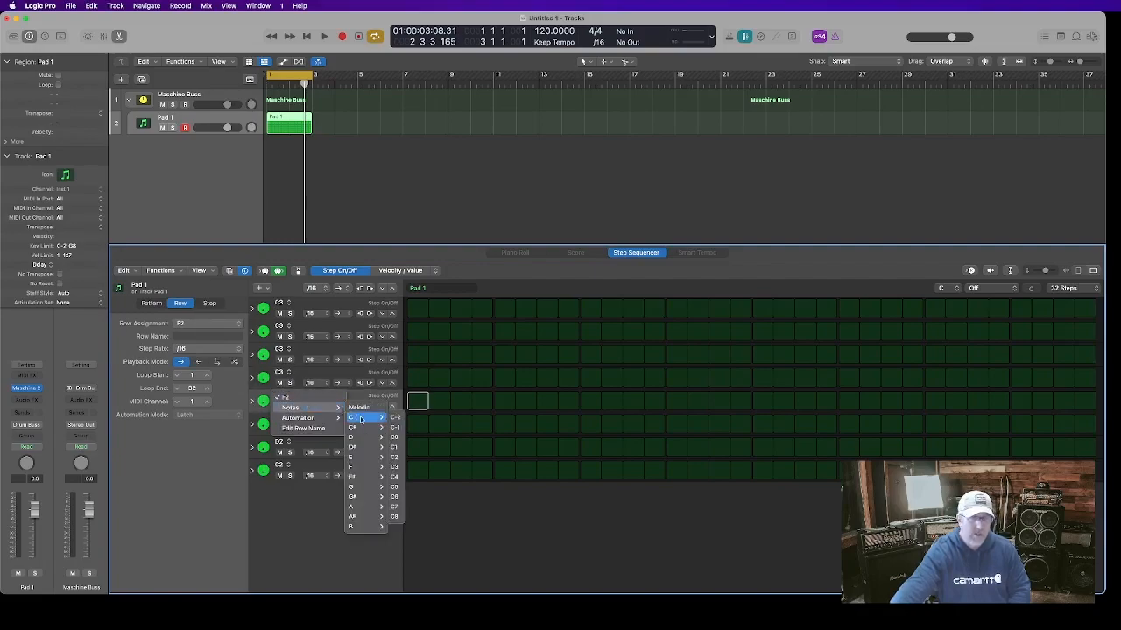
{"action": "left_click", "coordinate": [394, 466]}
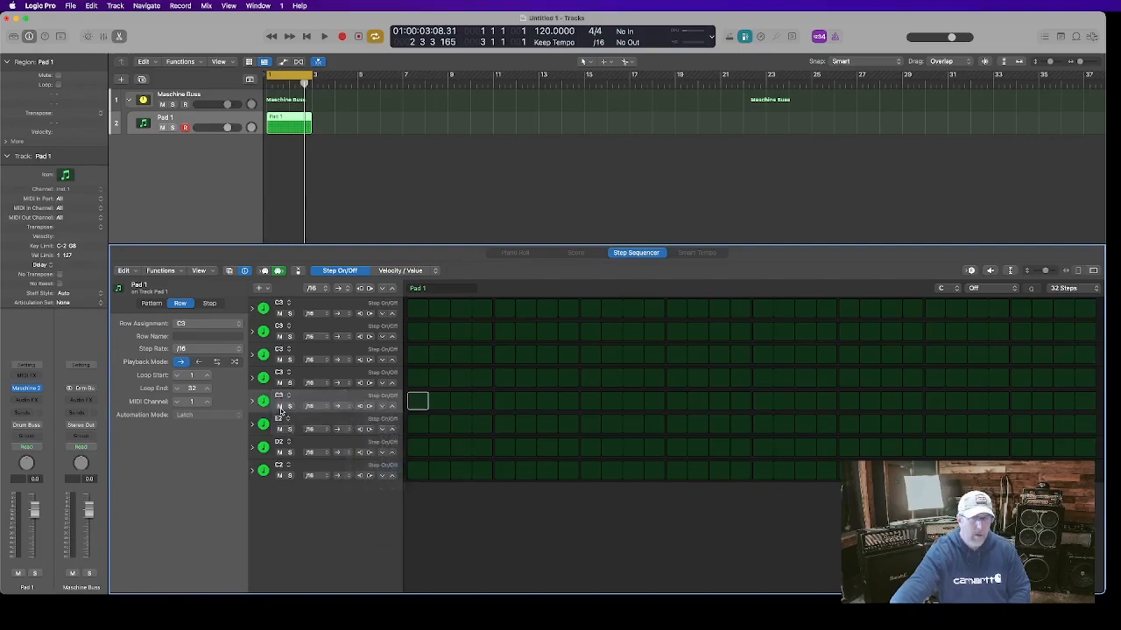
Assign the note C3 to the sixth, seventh and eighth step sequencer rows
{"action": "left_click", "coordinate": [283, 420]}
{"action": "mouse_move", "coordinate": [310, 431]}
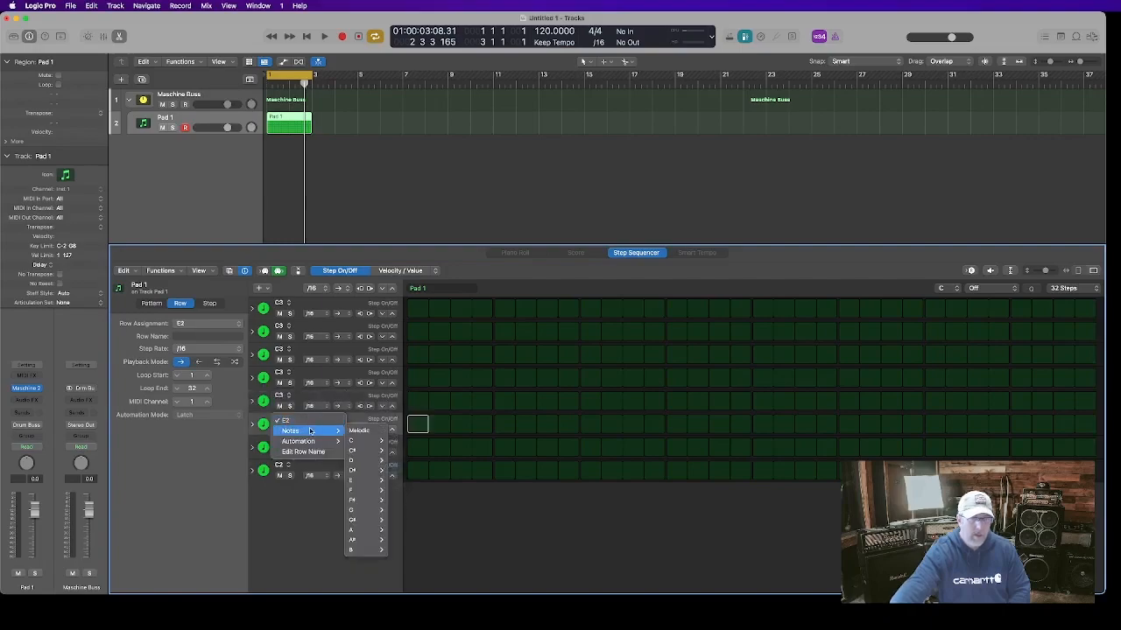
{"action": "mouse_move", "coordinate": [371, 441]}
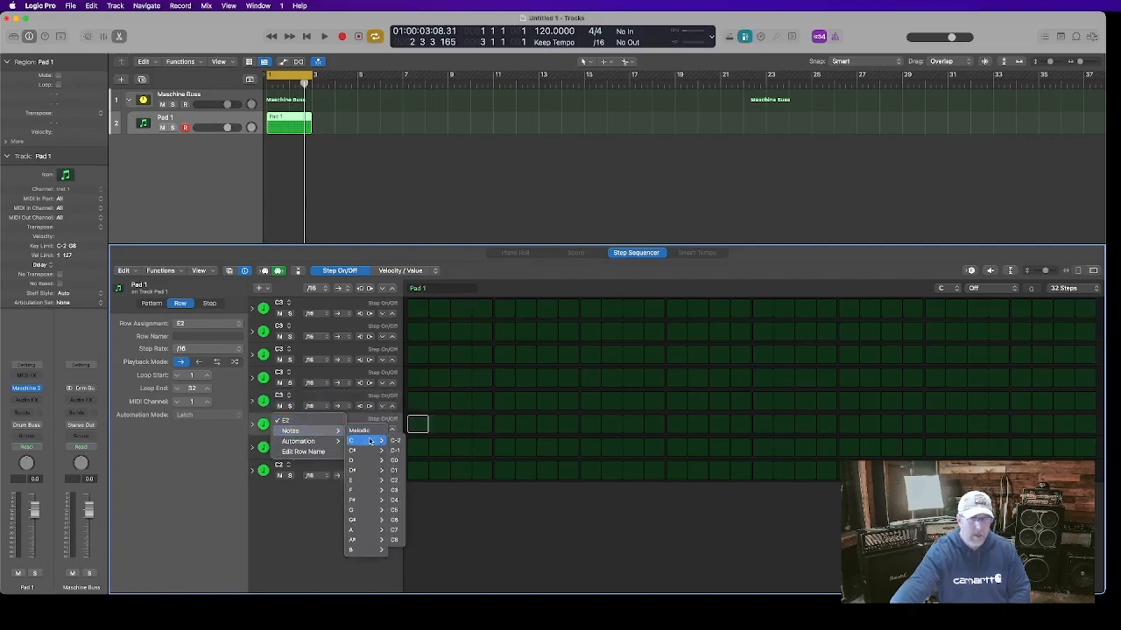
{"action": "left_click", "coordinate": [394, 490]}
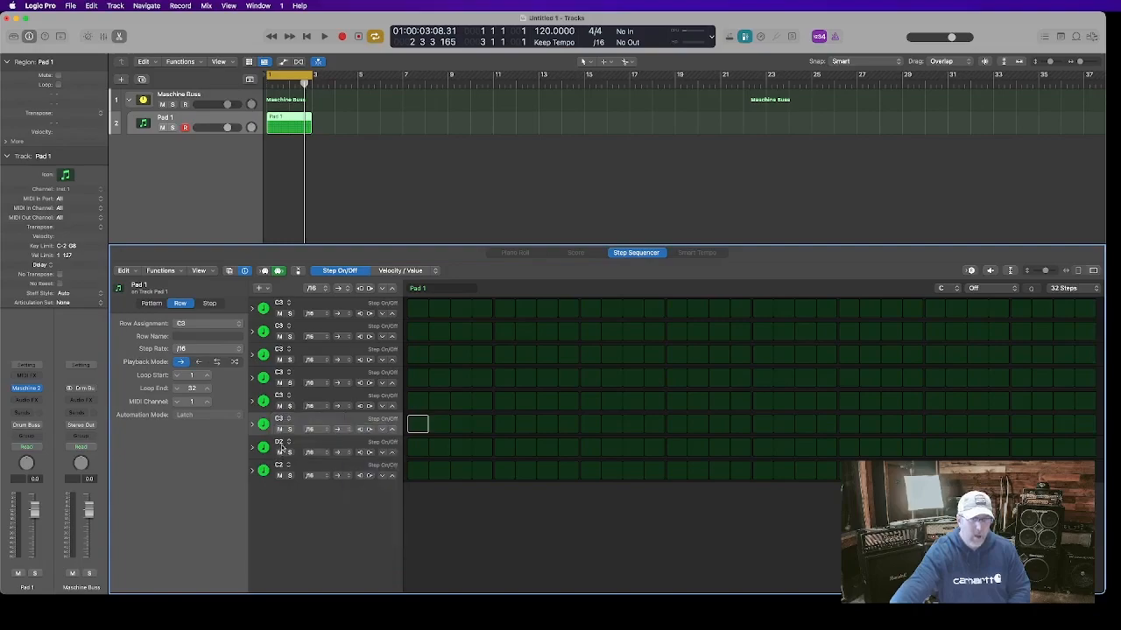
{"action": "left_click", "coordinate": [282, 446]}
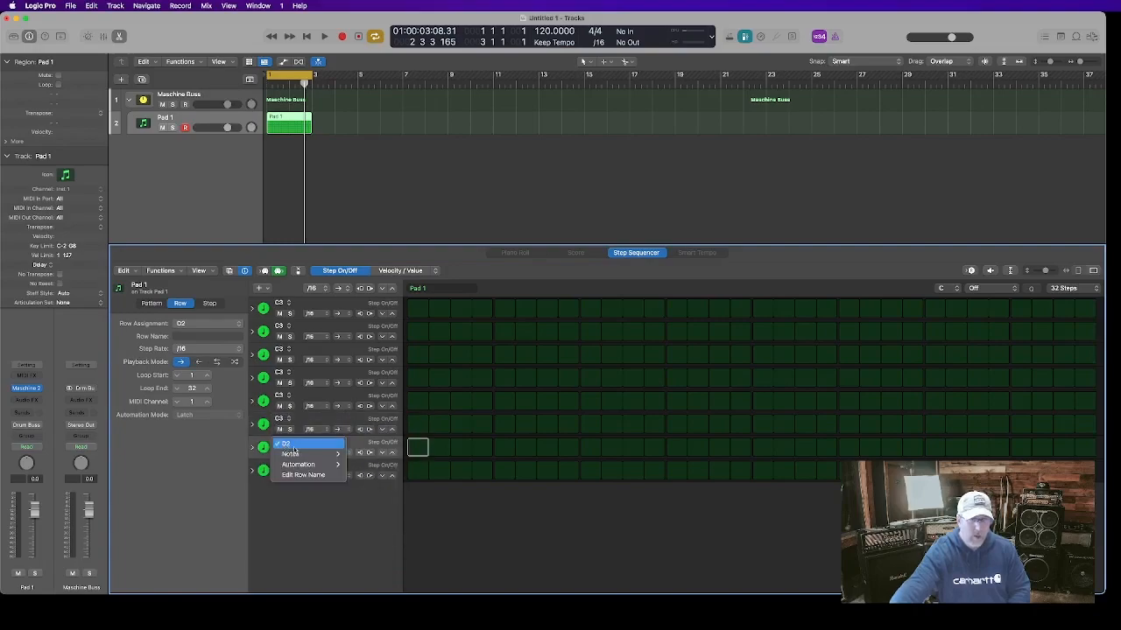
{"action": "mouse_move", "coordinate": [334, 457]}
{"action": "mouse_move", "coordinate": [372, 463]}
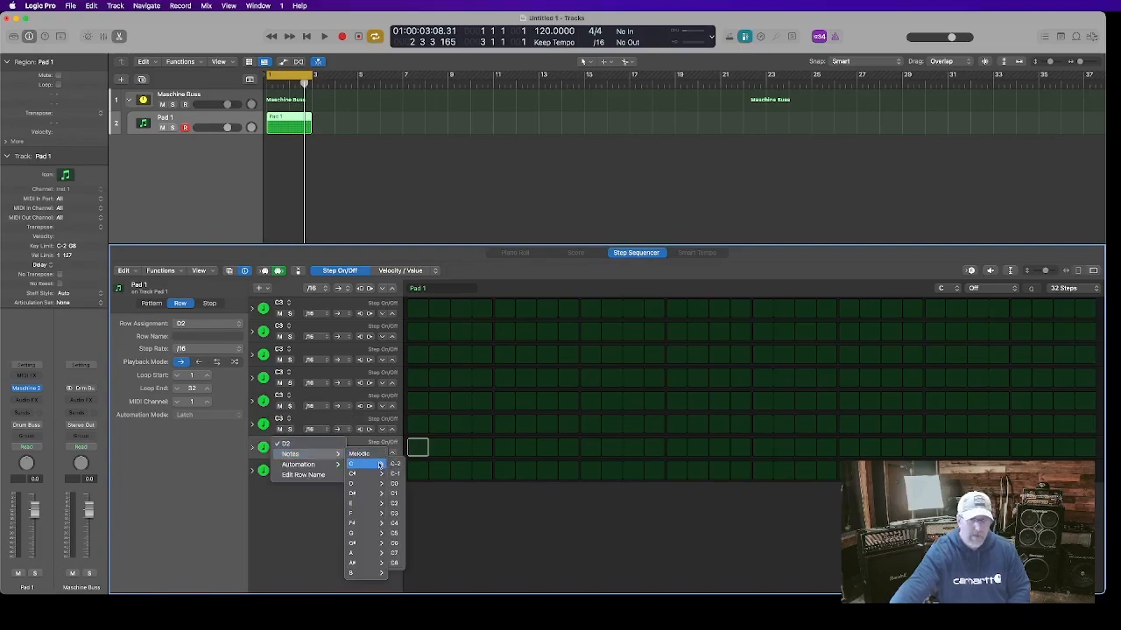
{"action": "left_click", "coordinate": [394, 513]}
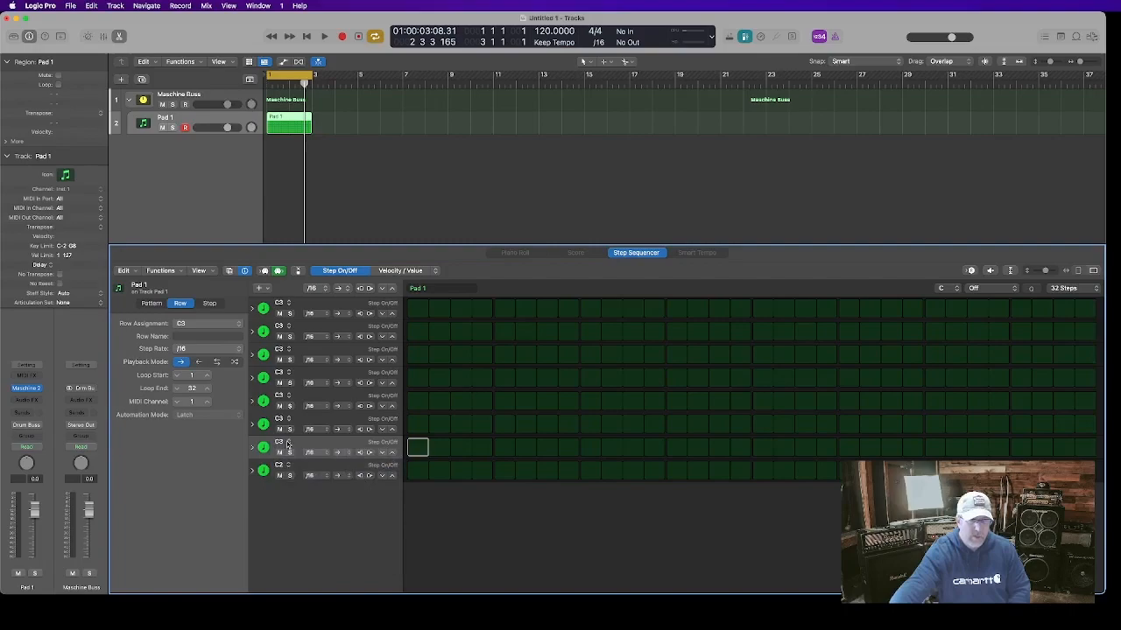
{"action": "left_click", "coordinate": [288, 466]}
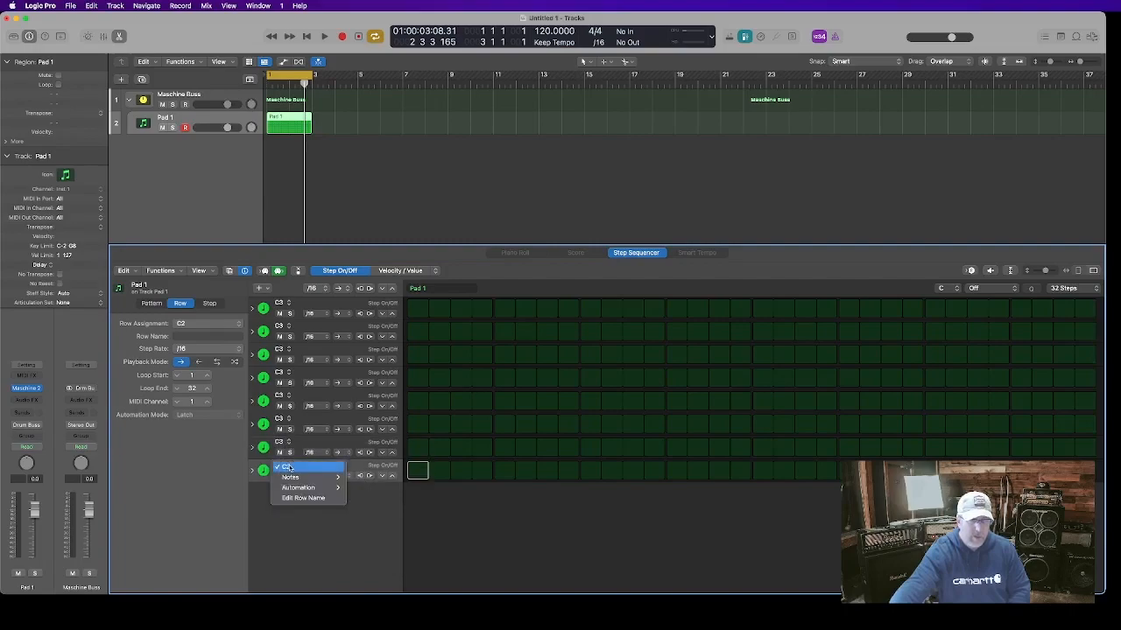
{"action": "mouse_move", "coordinate": [316, 477]}
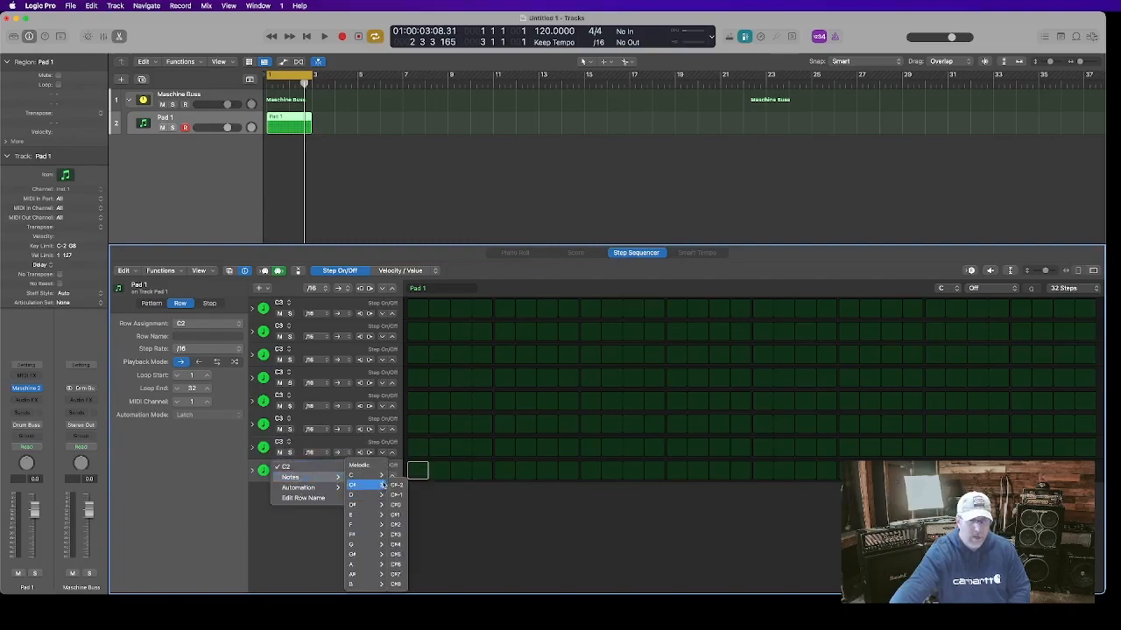
{"action": "mouse_move", "coordinate": [381, 480]}
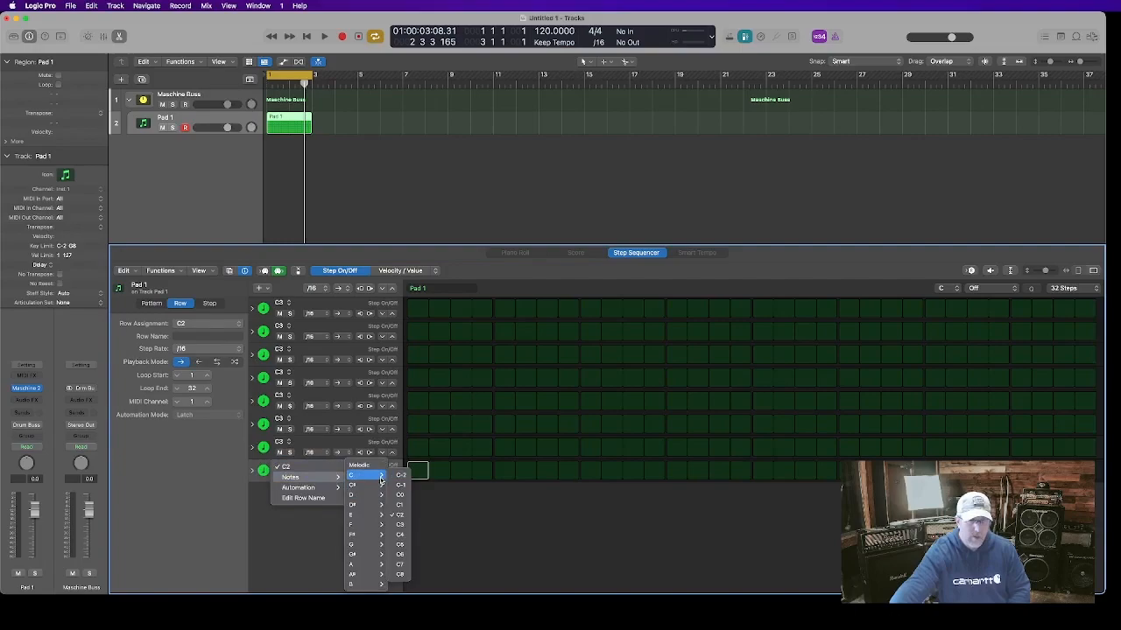
{"action": "left_click", "coordinate": [401, 525]}
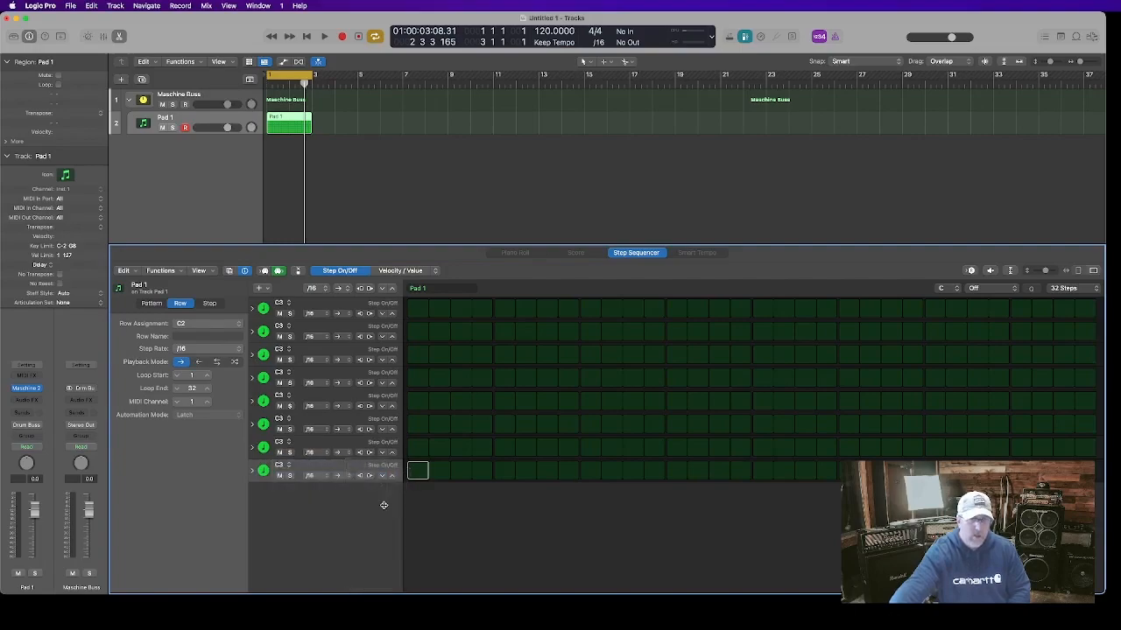
Name the first sequencer row Kick and the second row Snare
{"action": "left_click", "coordinate": [327, 306]}
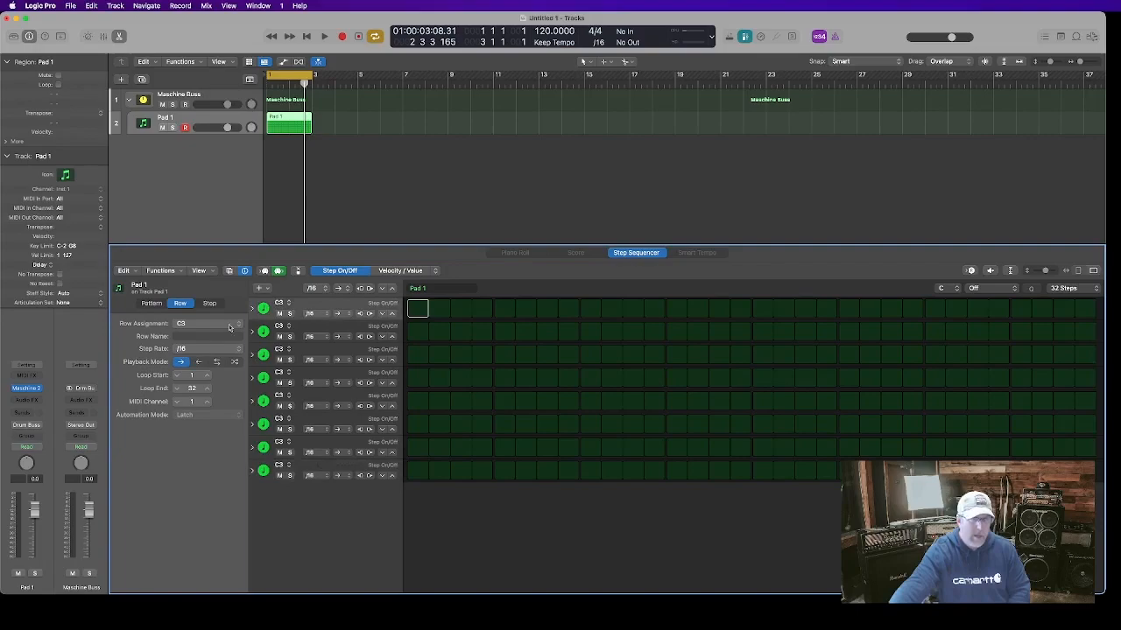
{"action": "left_click", "coordinate": [182, 337]}
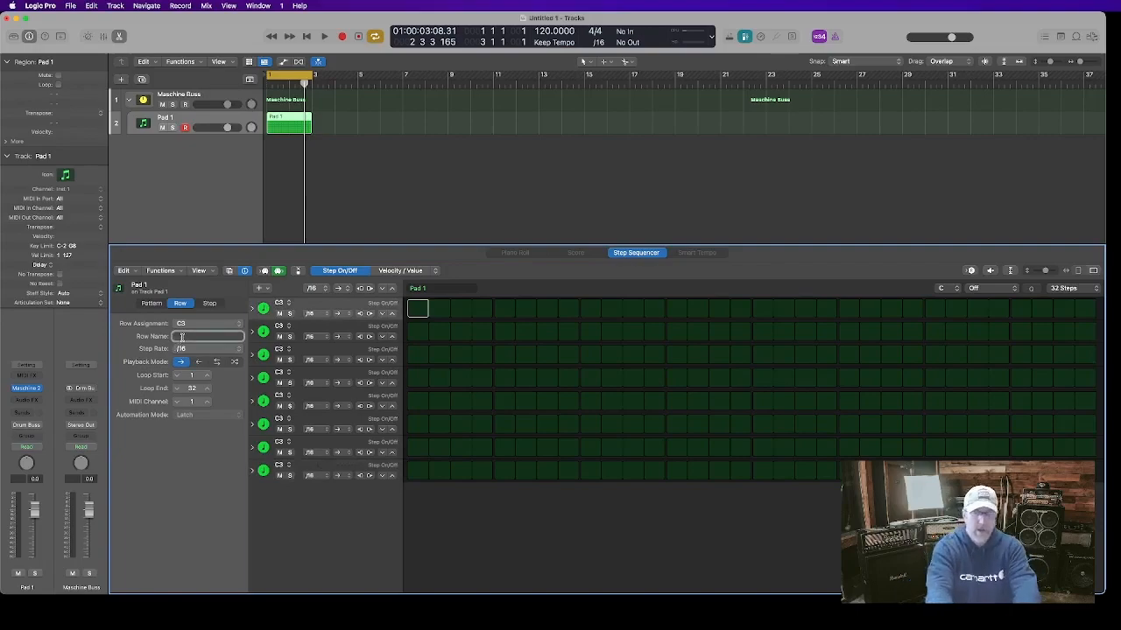
{"action": "type", "text": "Kick"}
{"action": "key", "text": "Return"}
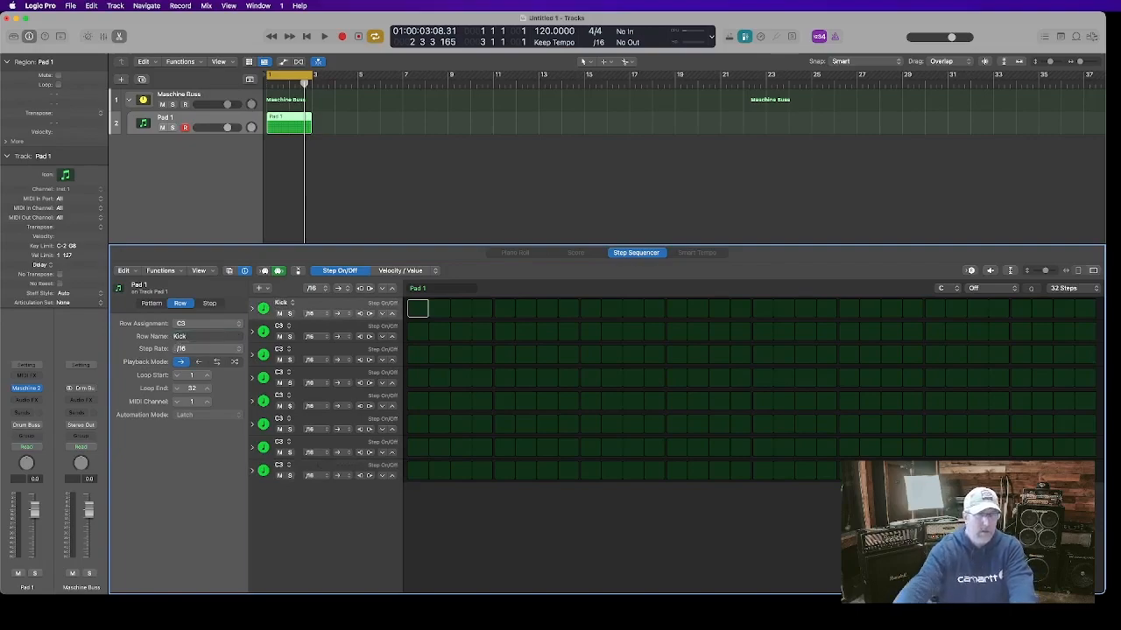
{"action": "left_click", "coordinate": [306, 326]}
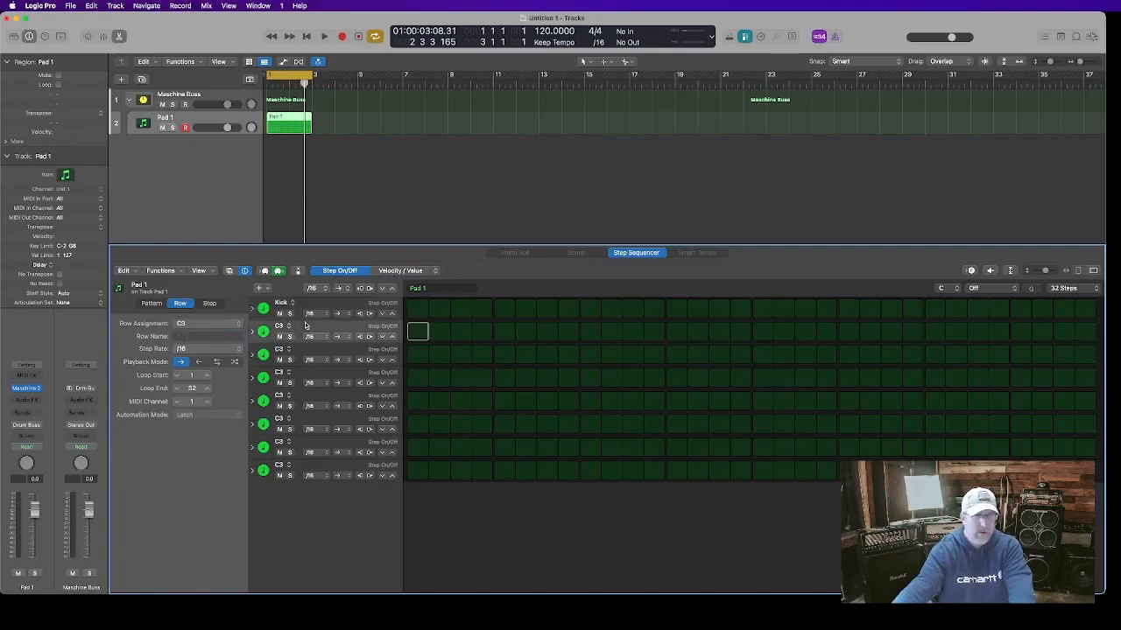
{"action": "left_click", "coordinate": [222, 337]}
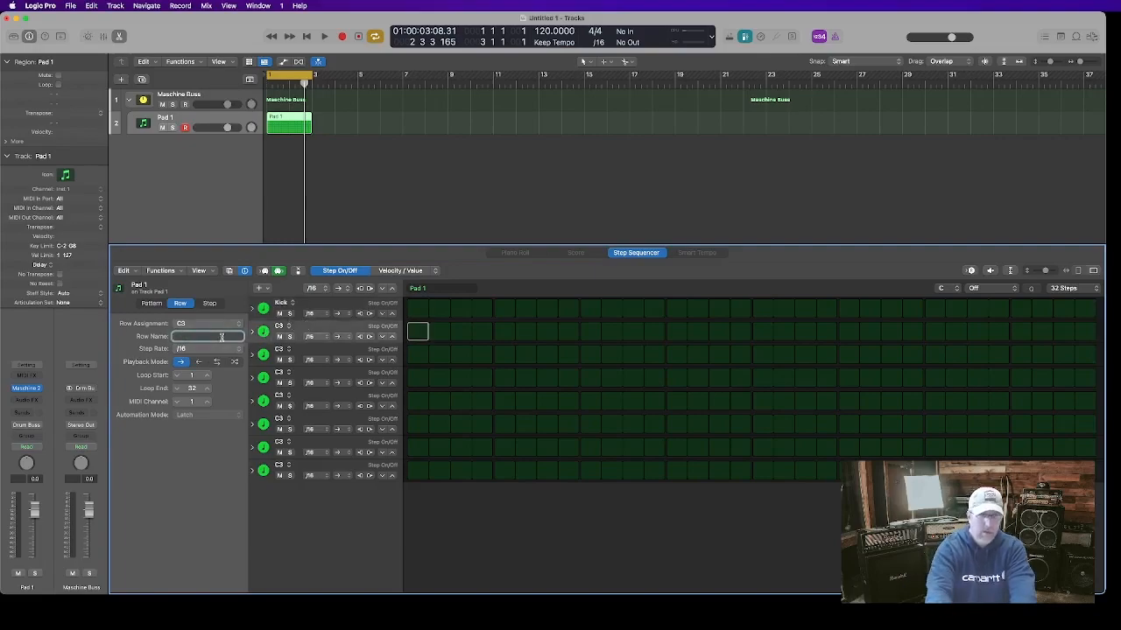
{"action": "type", "text": "Snare"}
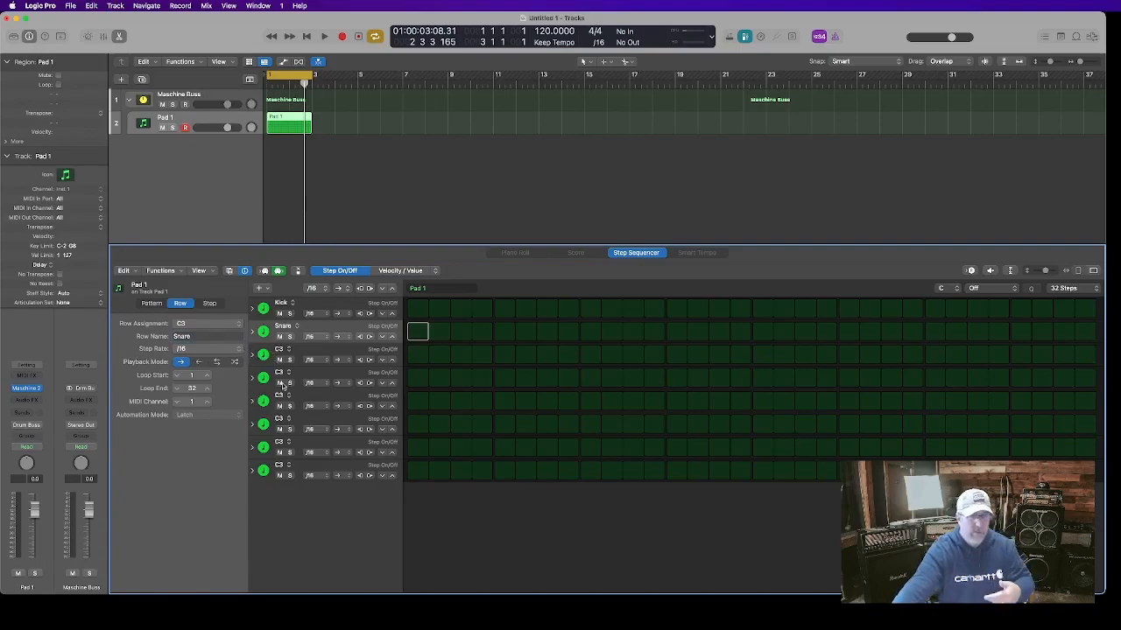
Select the first five rows in turn to inspect each row's MIDI channel
{"action": "left_click", "coordinate": [320, 306]}
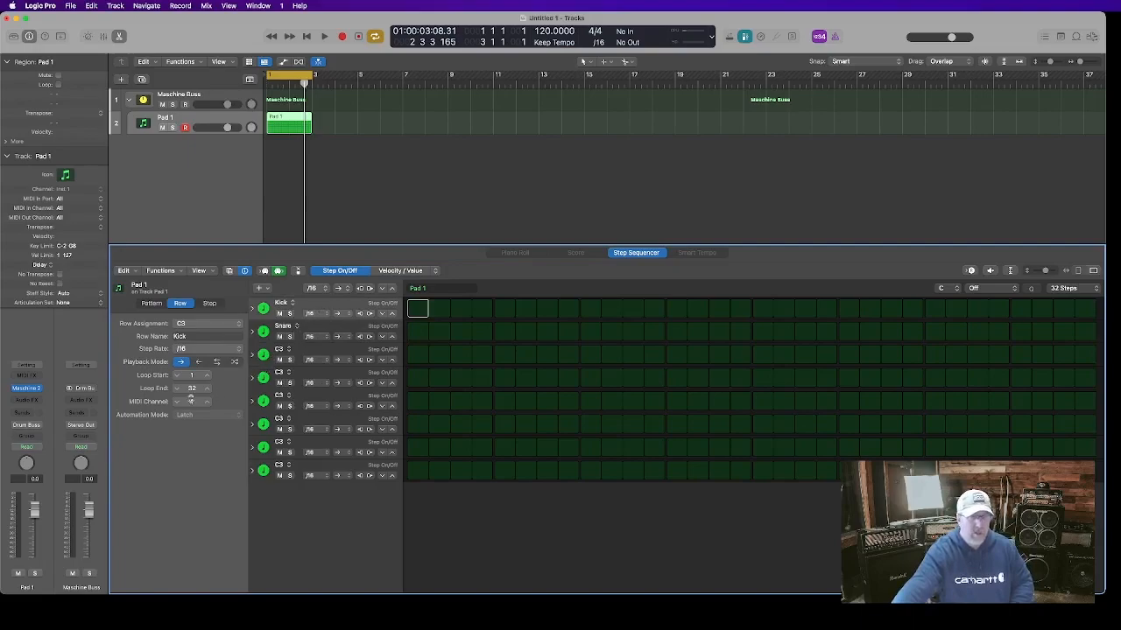
{"action": "left_click", "coordinate": [313, 327]}
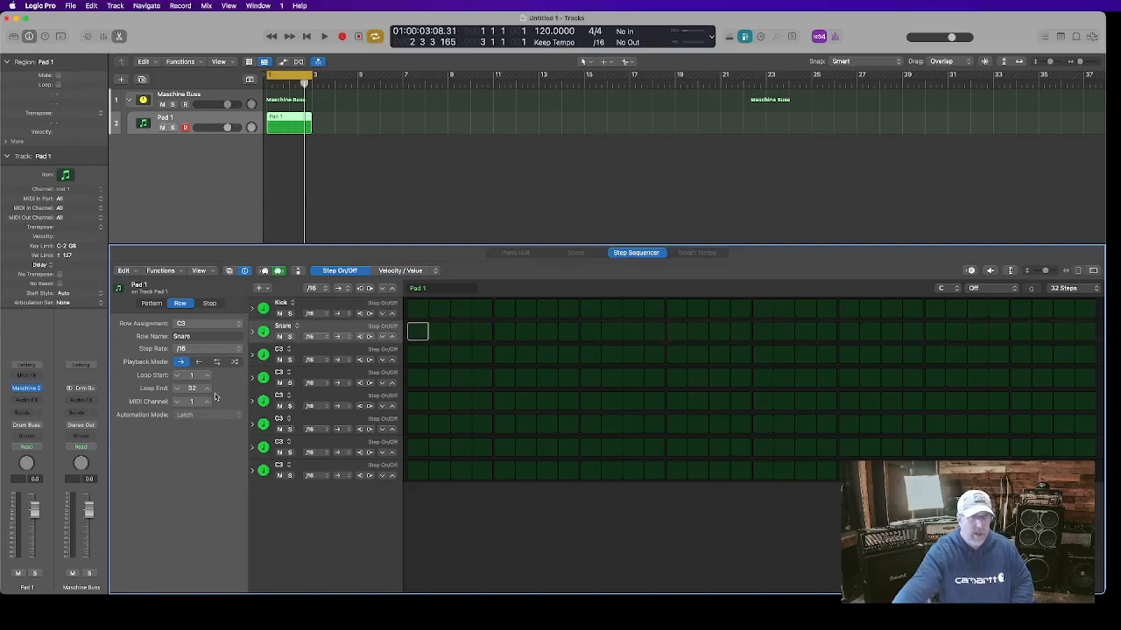
{"action": "left_click", "coordinate": [321, 354]}
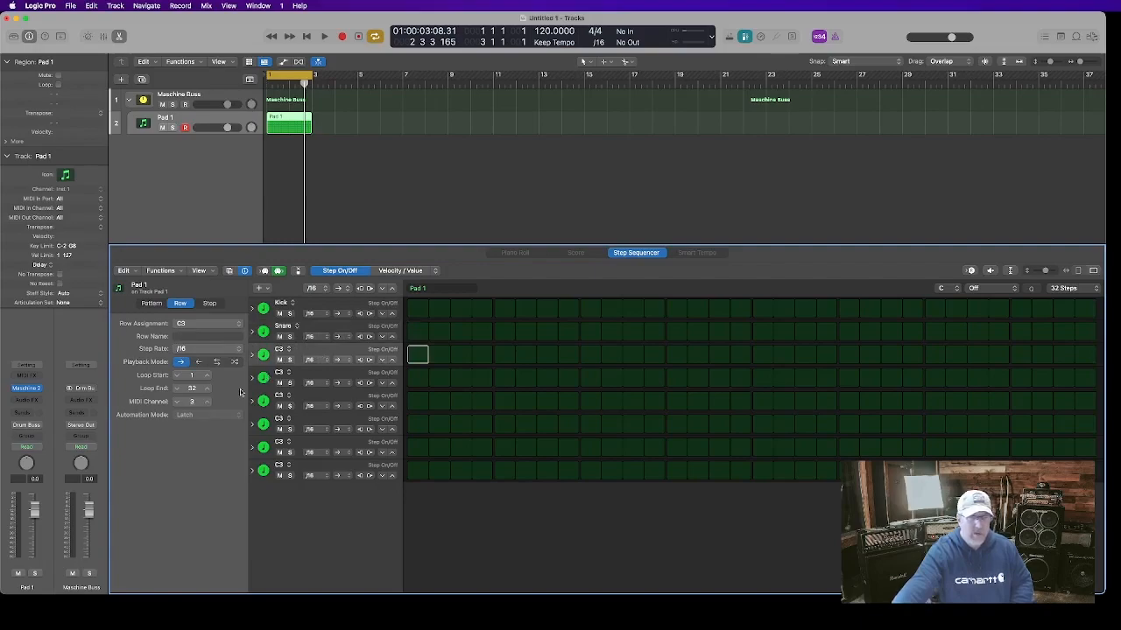
{"action": "left_click", "coordinate": [305, 380]}
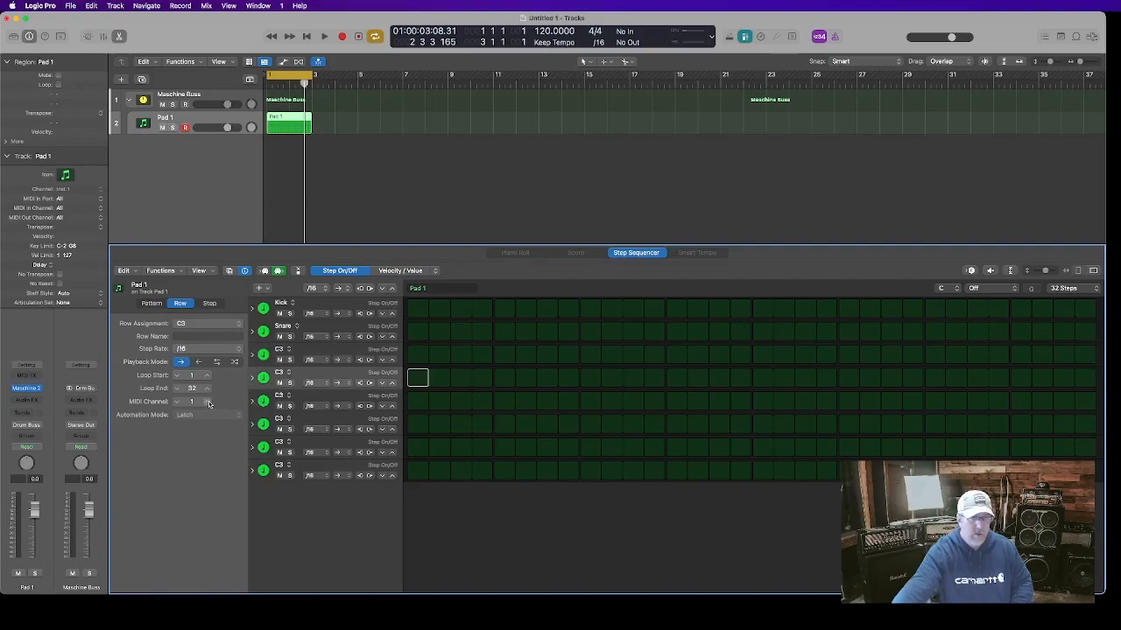
{"action": "left_click", "coordinate": [296, 398]}
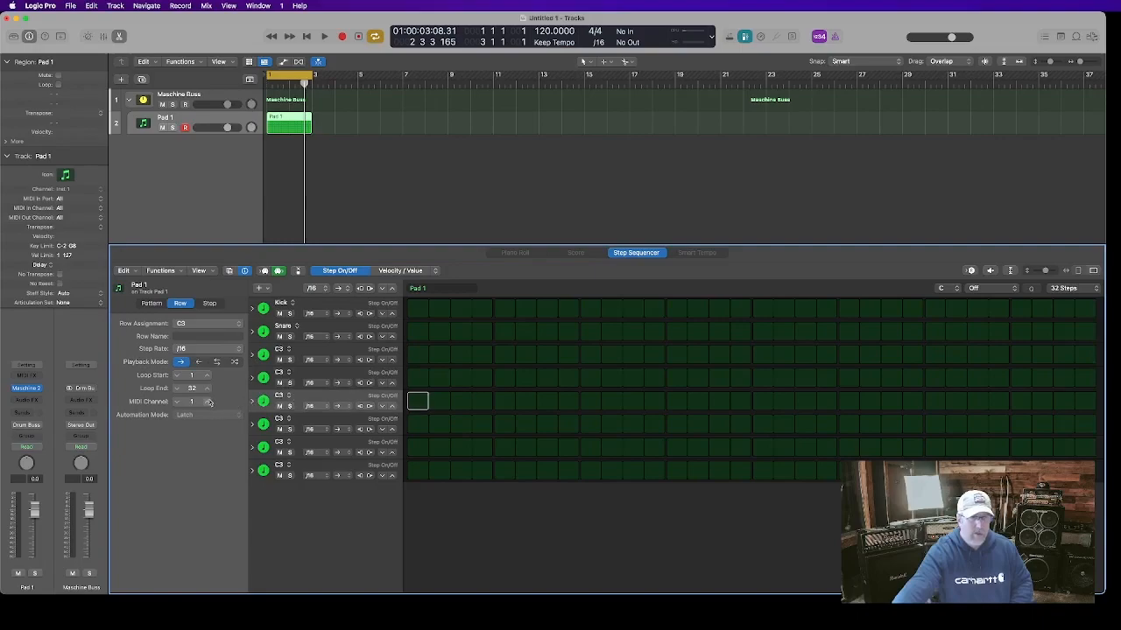
Set the MIDI channels of the sixth, seventh and eighth sequencer rows to 6, 7 and 8
{"action": "left_click", "coordinate": [320, 418]}
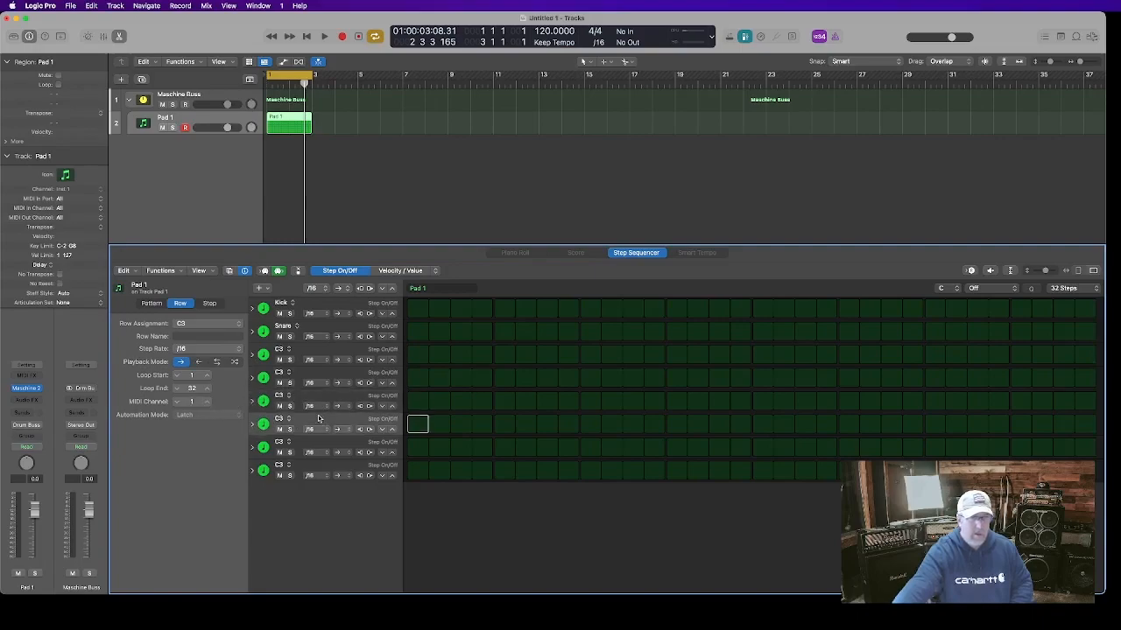
{"action": "left_click", "coordinate": [206, 401]}
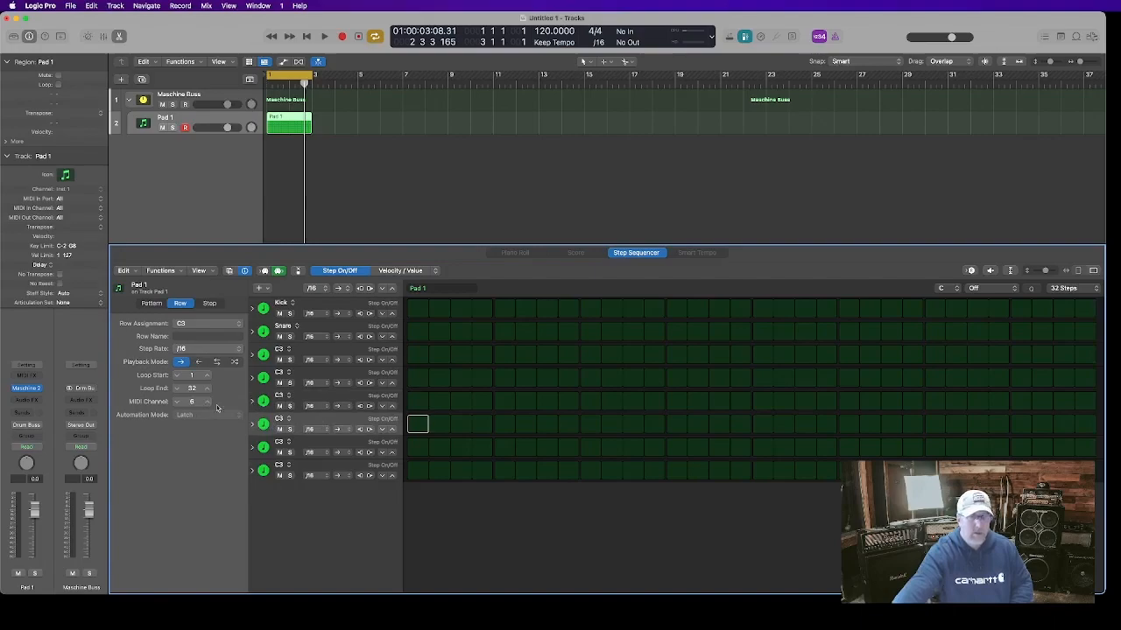
{"action": "left_click", "coordinate": [310, 445]}
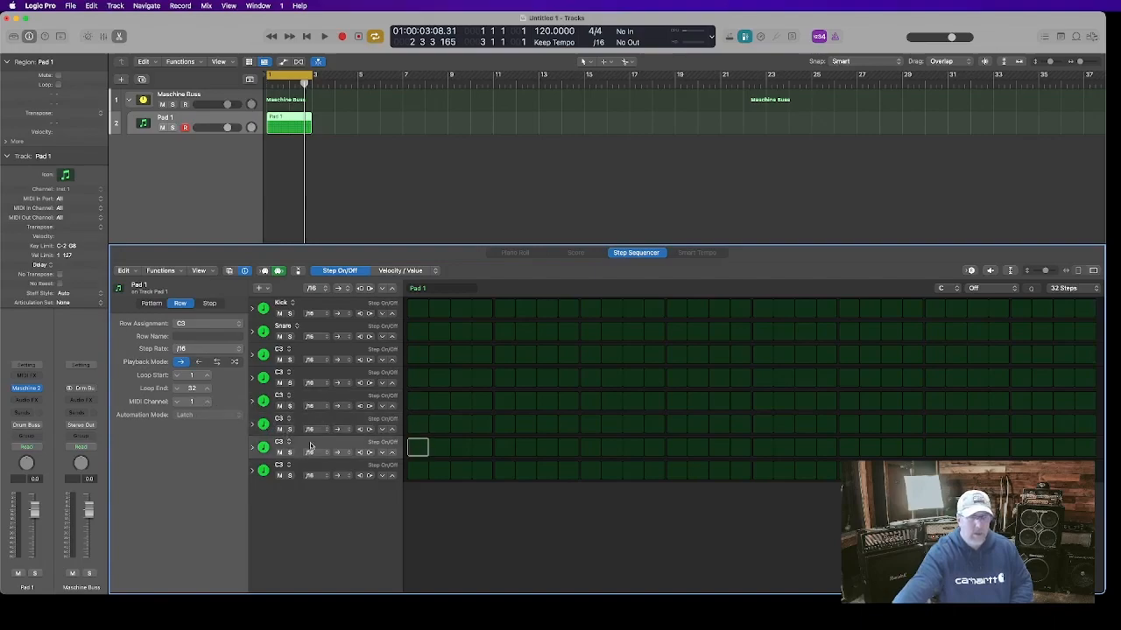
{"action": "left_click", "coordinate": [206, 402]}
{"action": "left_click", "coordinate": [206, 402]}
{"action": "left_click", "coordinate": [308, 464]}
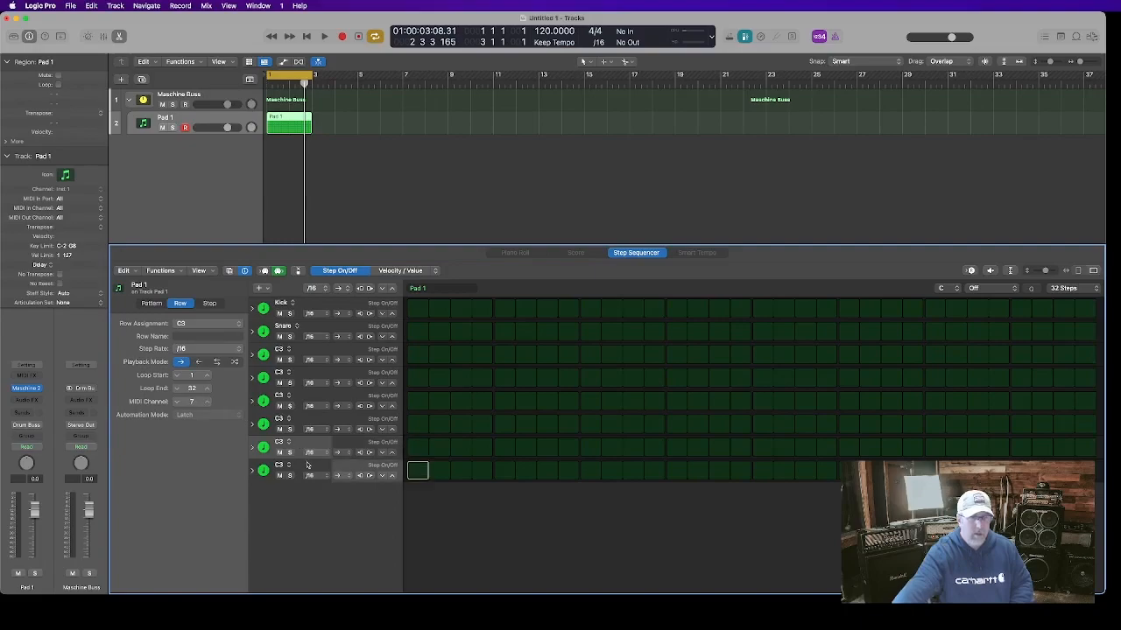
{"action": "left_click", "coordinate": [206, 402]}
{"action": "left_click", "coordinate": [206, 402]}
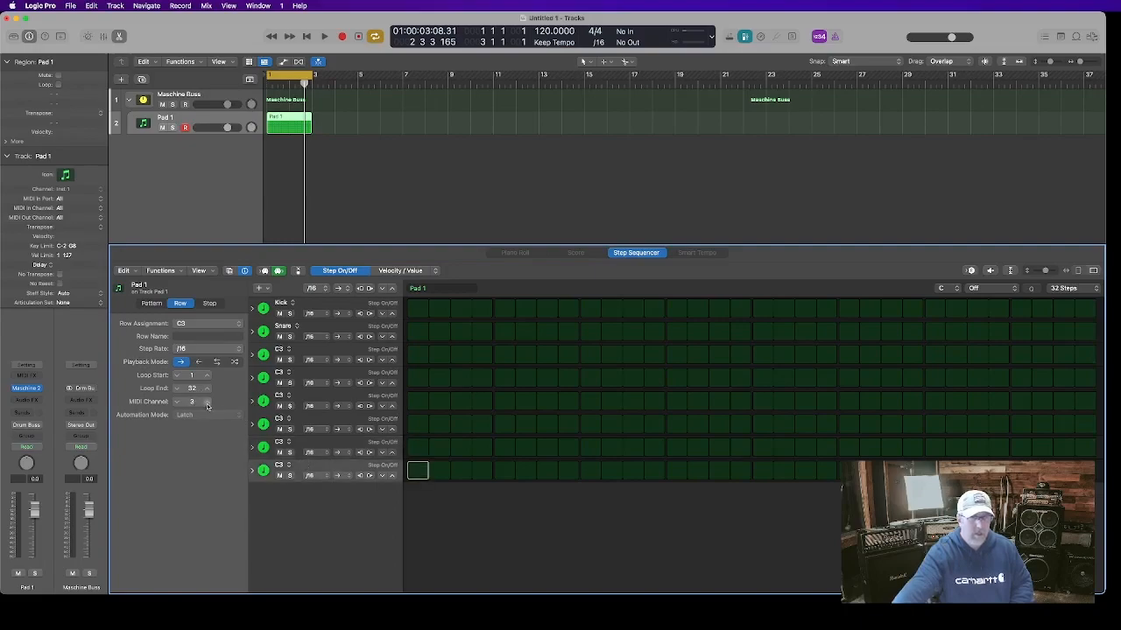
{"action": "left_click", "coordinate": [207, 402]}
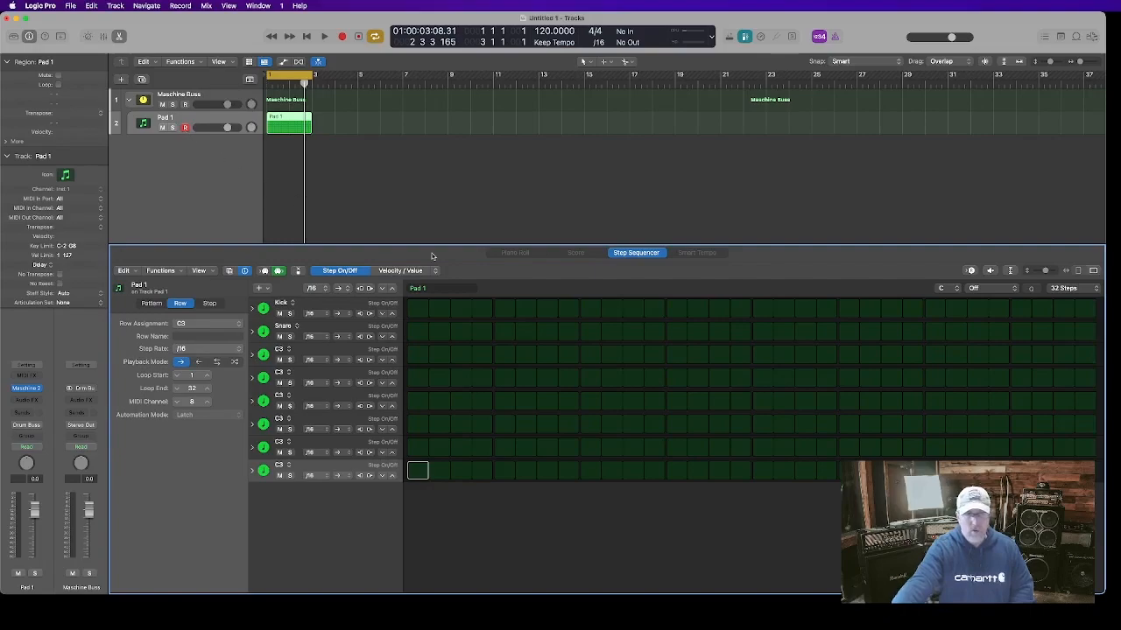
{"action": "left_click", "coordinate": [970, 271]}
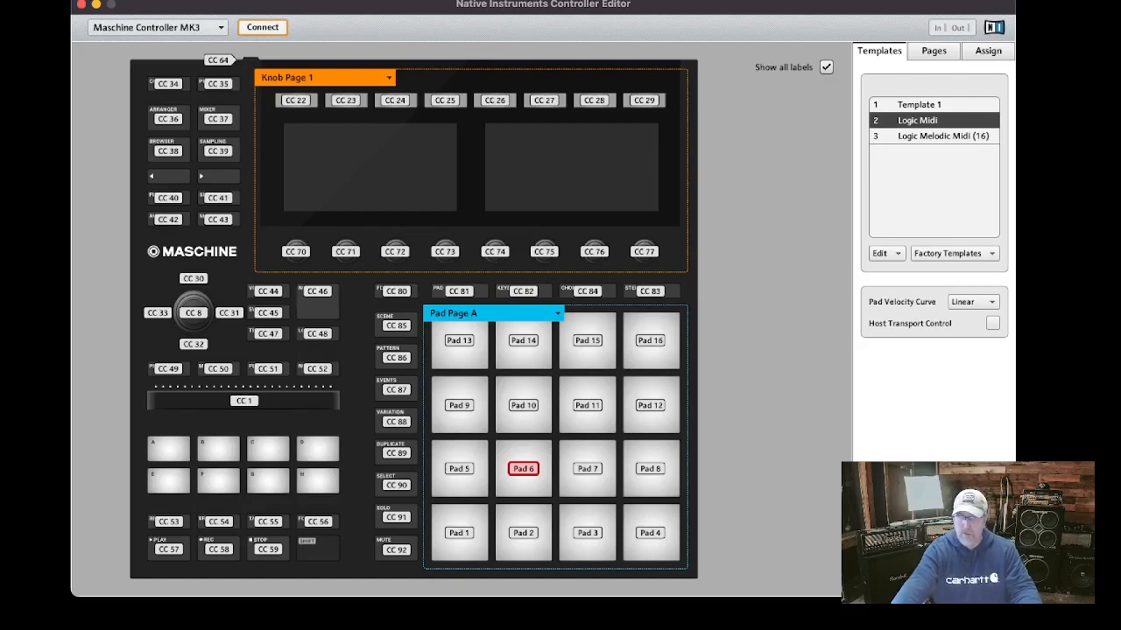
{"action": "key", "text": "super+Tab"}
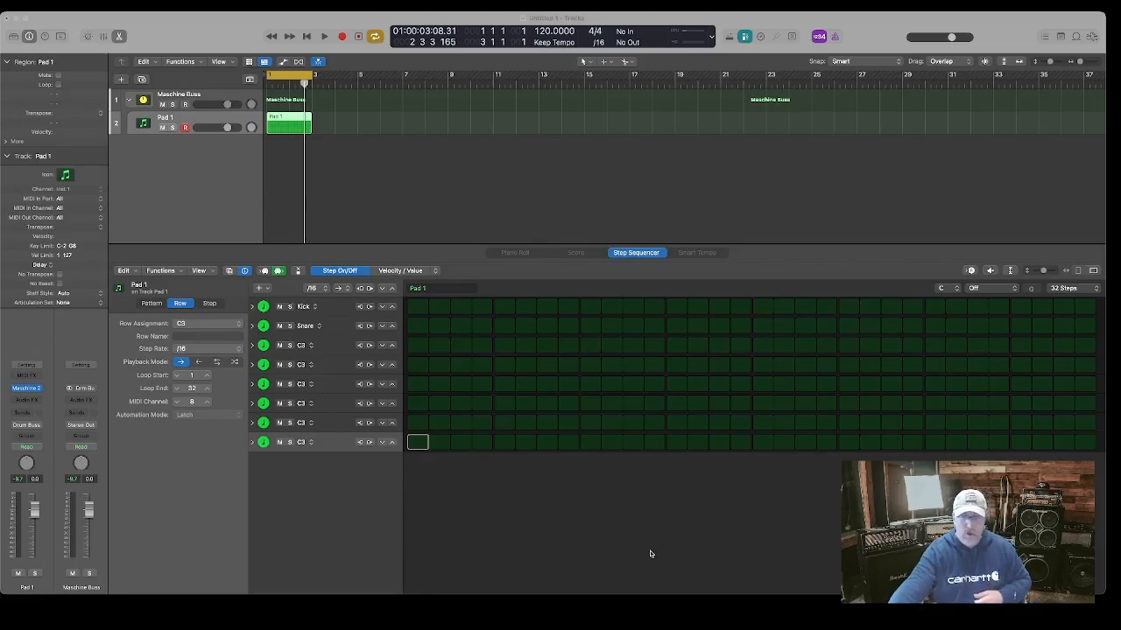
{"action": "left_click", "coordinate": [642, 613]}
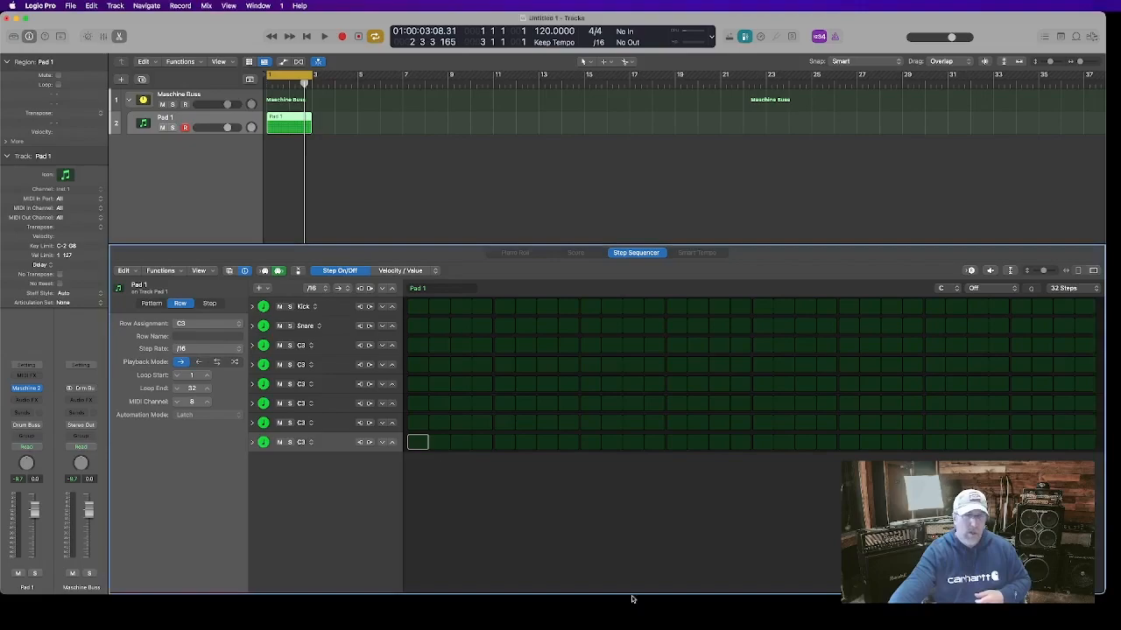
Add a new ninth sequencer row assigned to the melodic note C3
{"action": "left_click", "coordinate": [260, 289]}
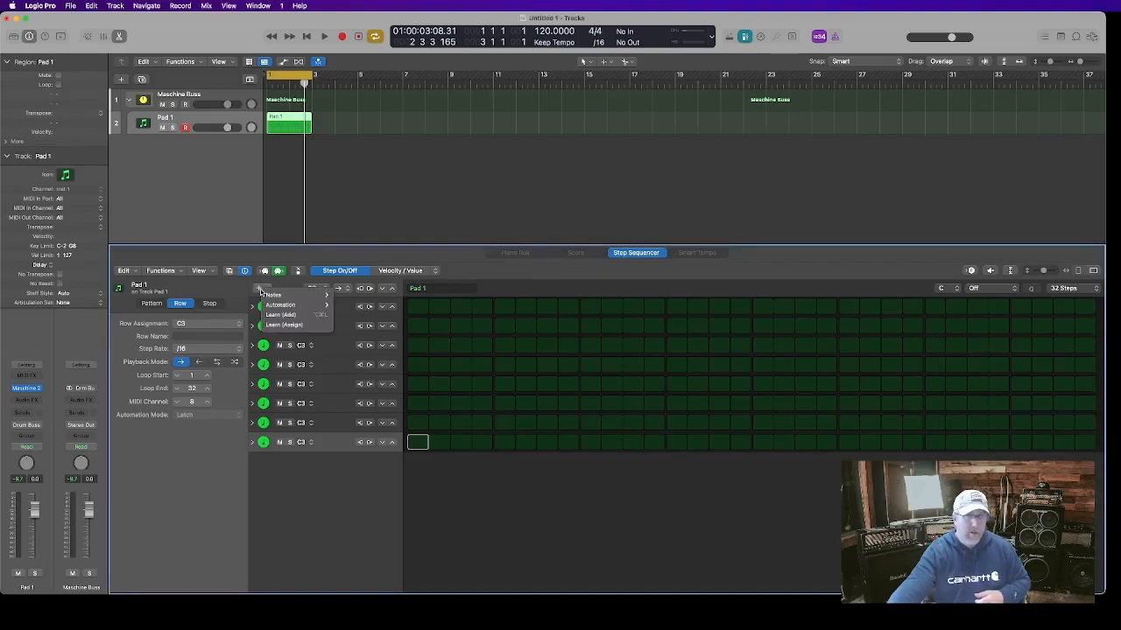
{"action": "mouse_move", "coordinate": [270, 295]}
{"action": "mouse_move", "coordinate": [346, 305]}
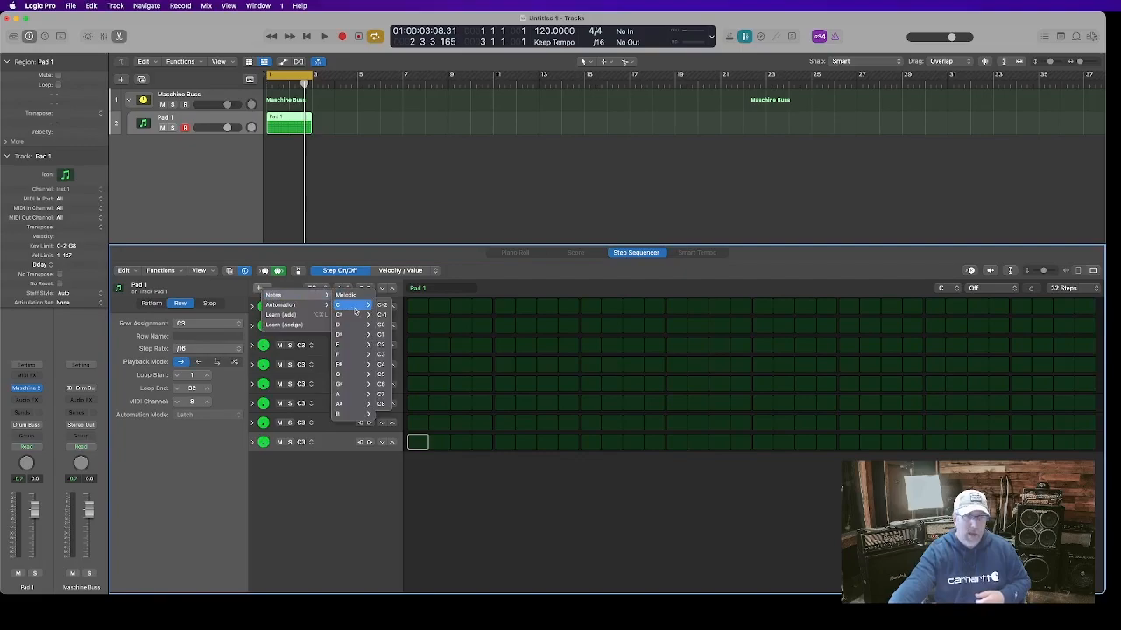
{"action": "left_click", "coordinate": [382, 356]}
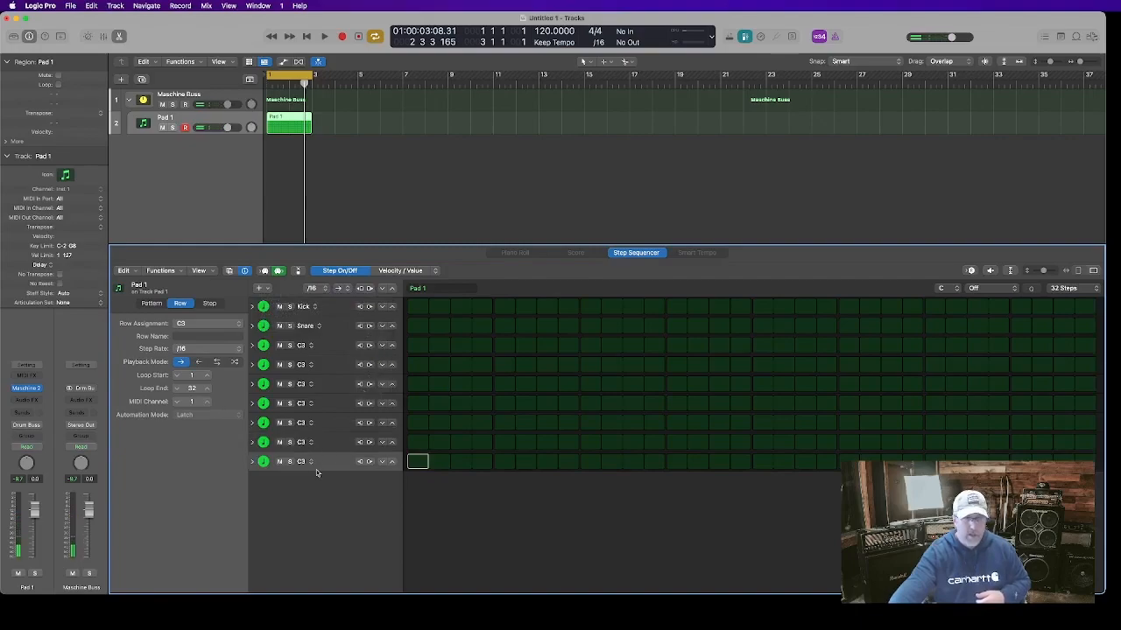
Set the ninth sequencer row's MIDI channel to 9
{"action": "left_click", "coordinate": [325, 309]}
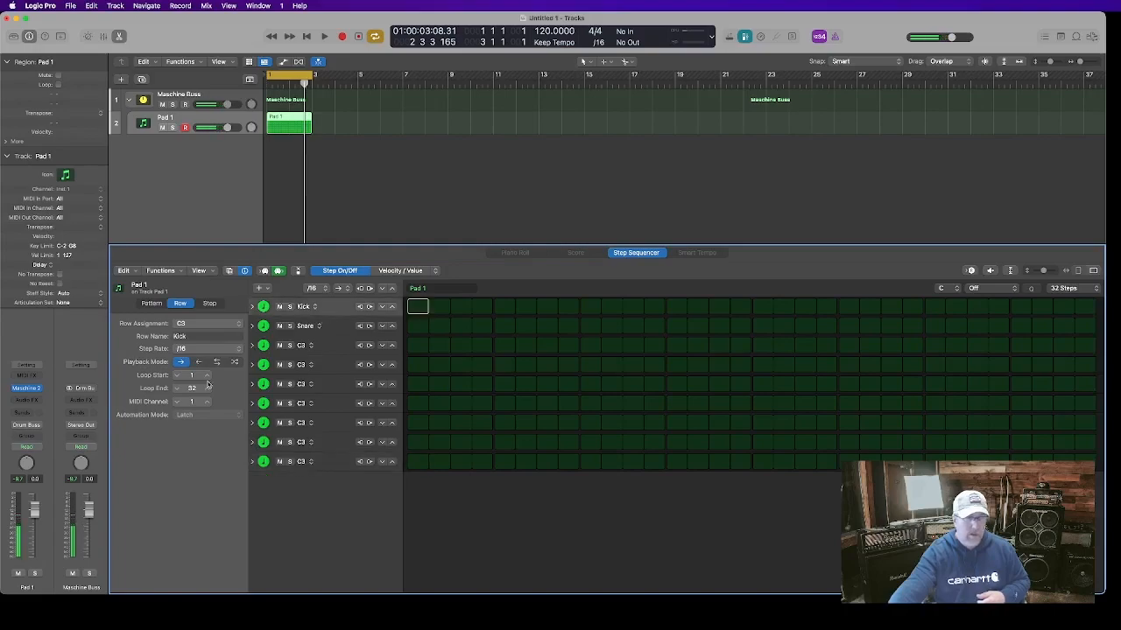
{"action": "left_click", "coordinate": [333, 461]}
{"action": "left_click", "coordinate": [207, 401]}
{"action": "left_click", "coordinate": [207, 402]}
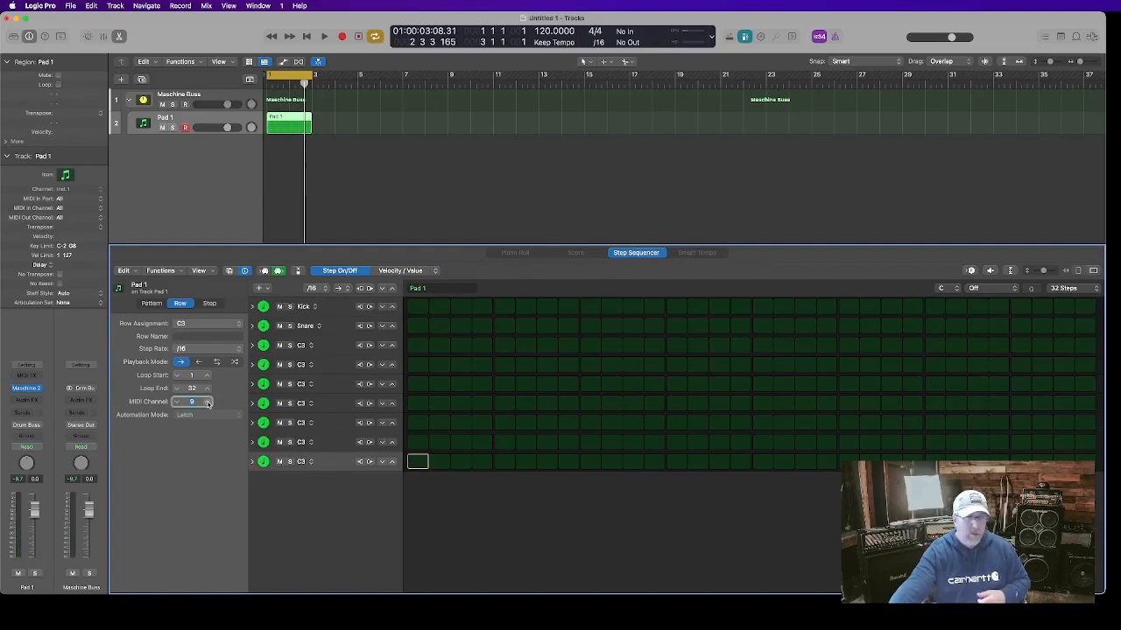
{"action": "left_click", "coordinate": [334, 483]}
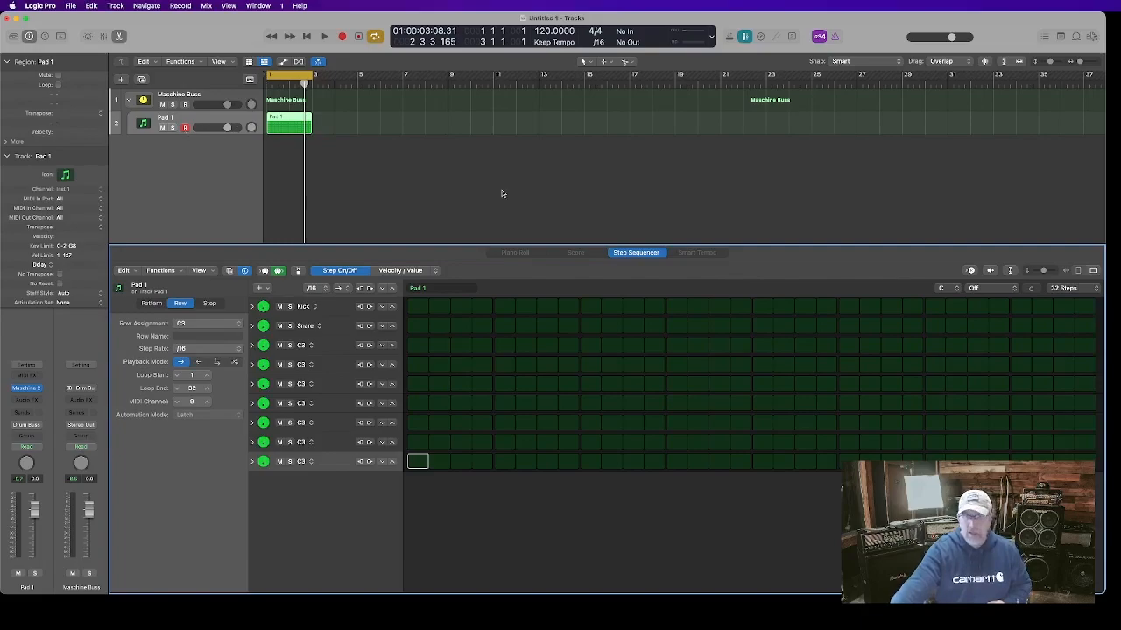
Enable MIDI input in the step sequencer and set the Pad 1 track's MIDI In Port to Maschine MK3 Virtual Input
{"action": "left_click", "coordinate": [970, 272]}
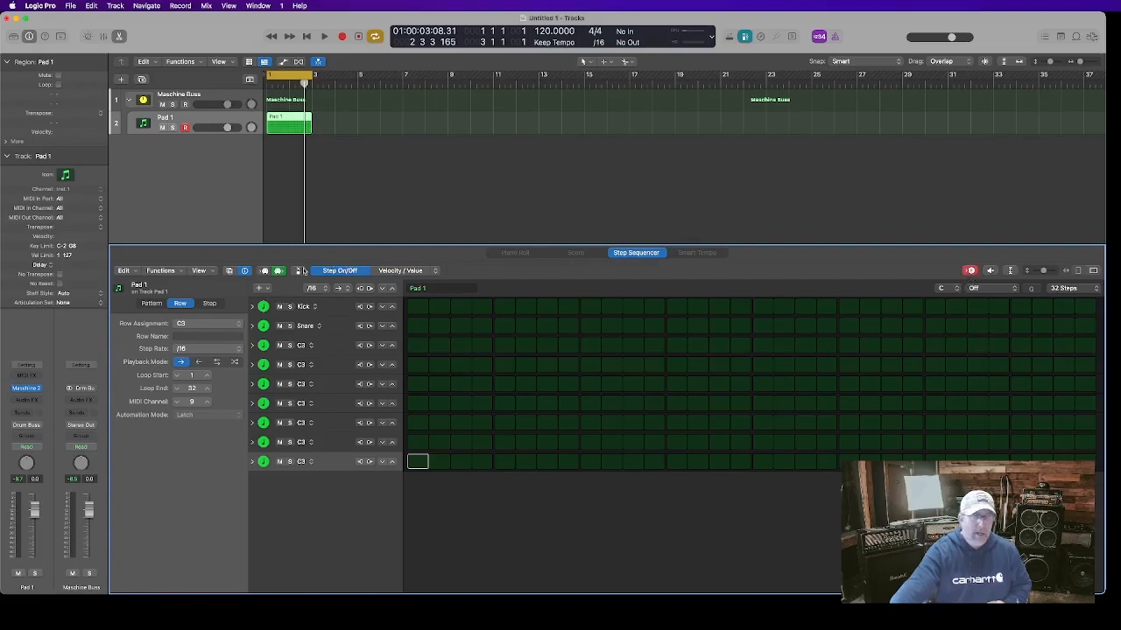
{"action": "left_click", "coordinate": [78, 202]}
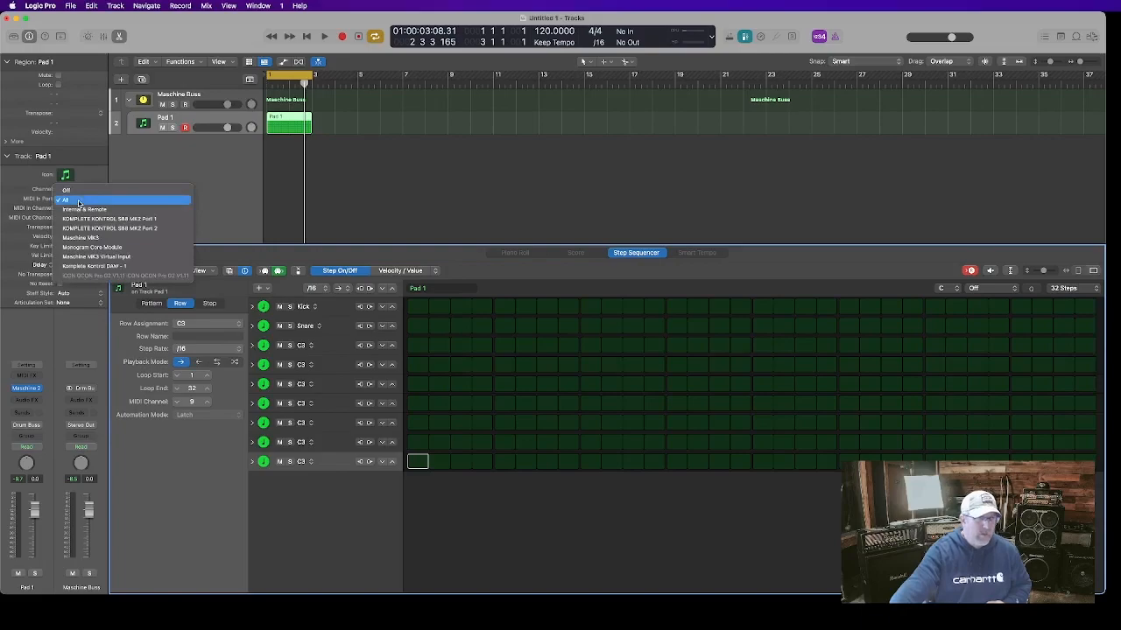
{"action": "left_click", "coordinate": [91, 257]}
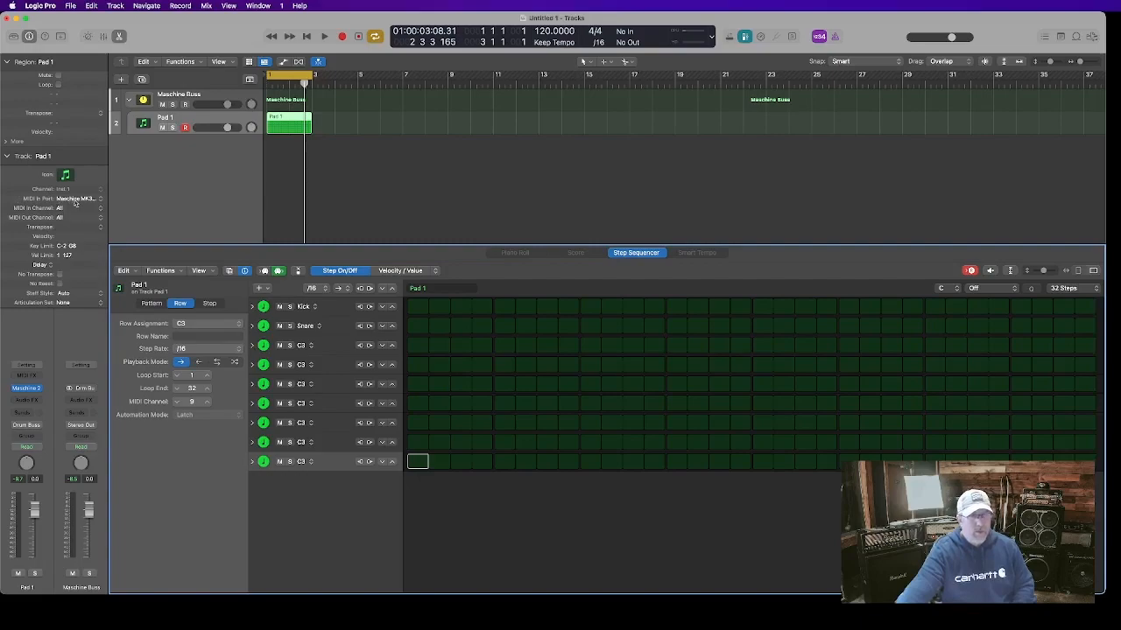
{"action": "left_click", "coordinate": [76, 200]}
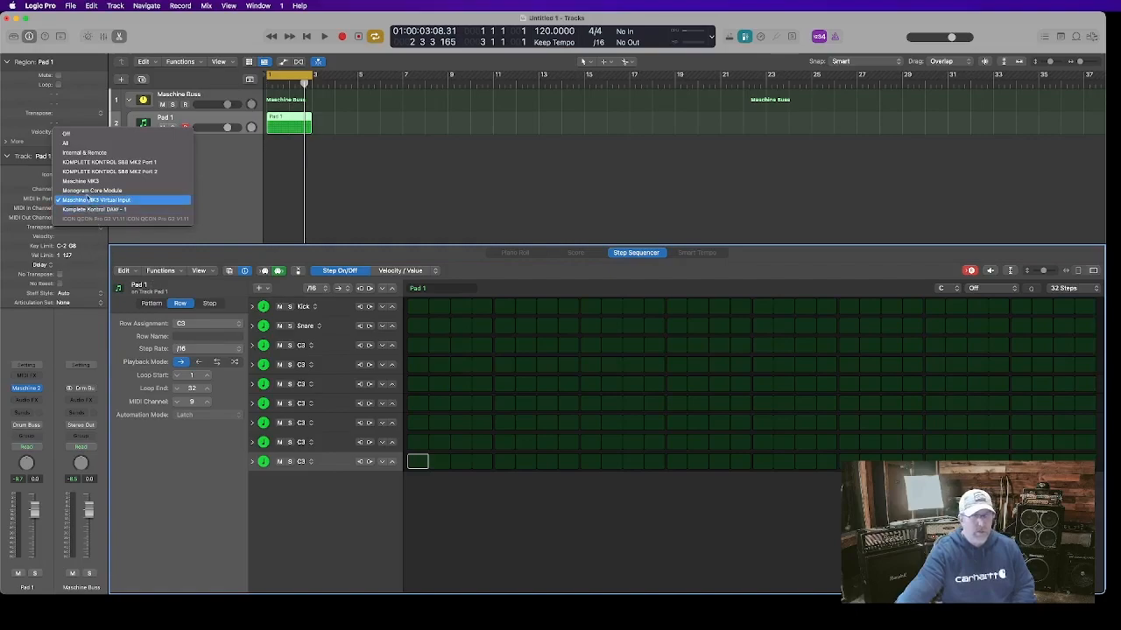
{"action": "left_click", "coordinate": [90, 200]}
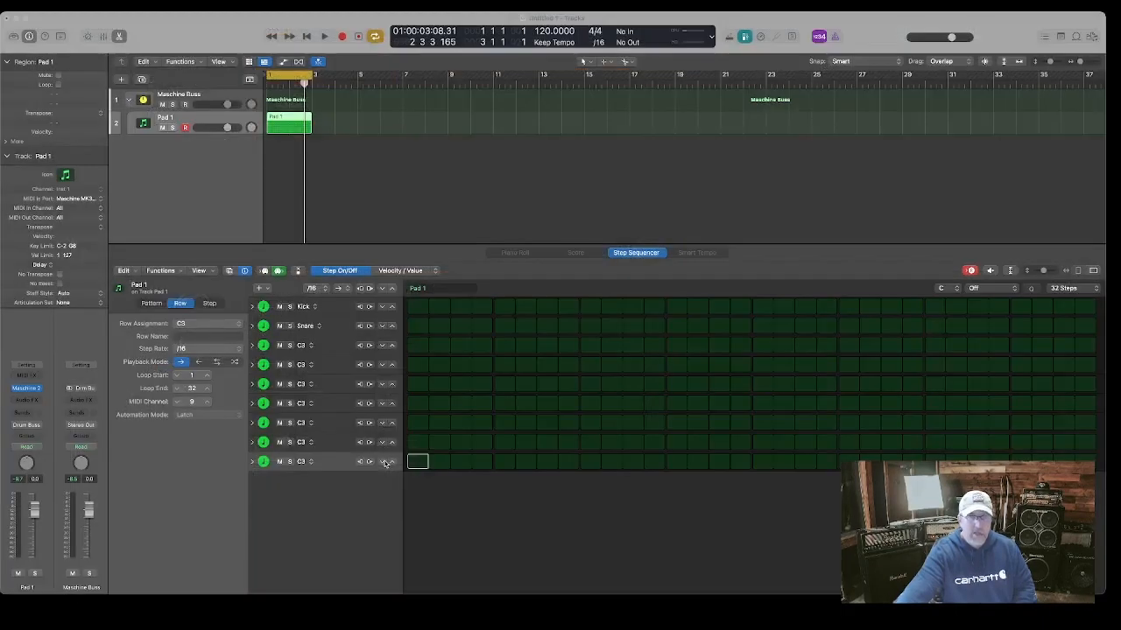
Open the Maschine 2 instrument on the Pad 1 channel, view its mixer page, and close it
{"action": "left_click", "coordinate": [637, 616]}
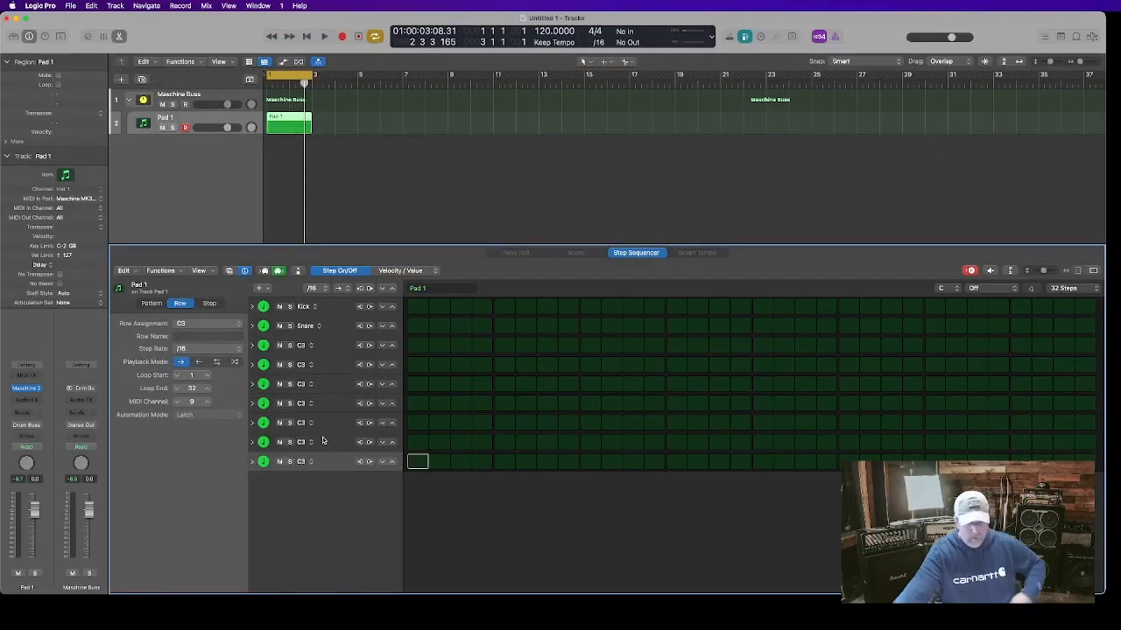
{"action": "key", "text": "x"}
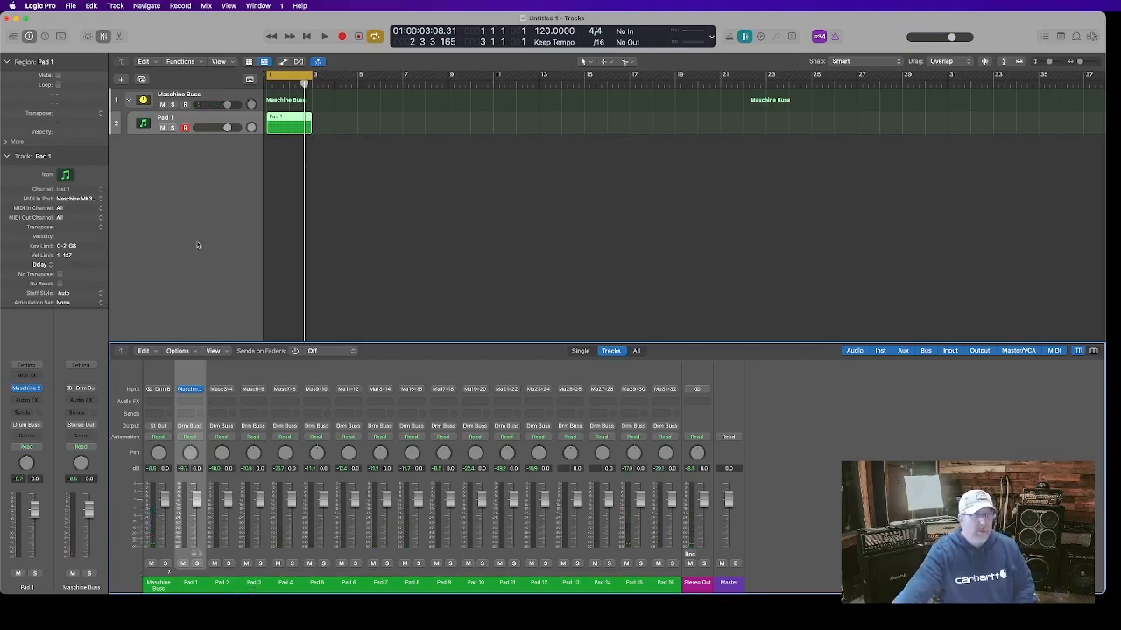
{"action": "left_click", "coordinate": [26, 388]}
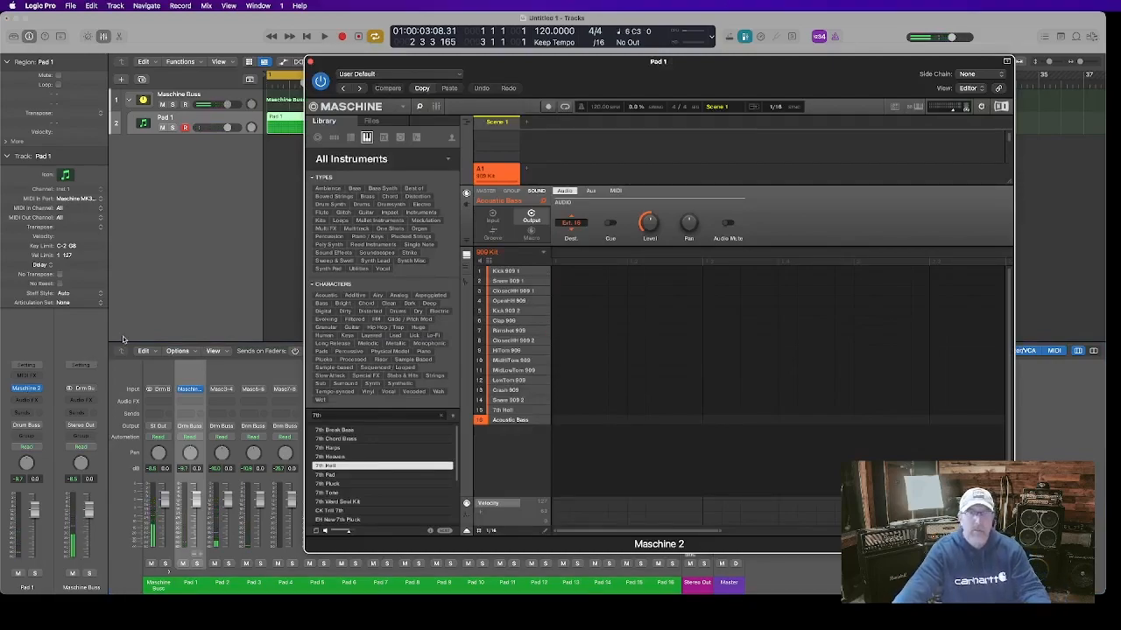
{"action": "left_click", "coordinate": [435, 106]}
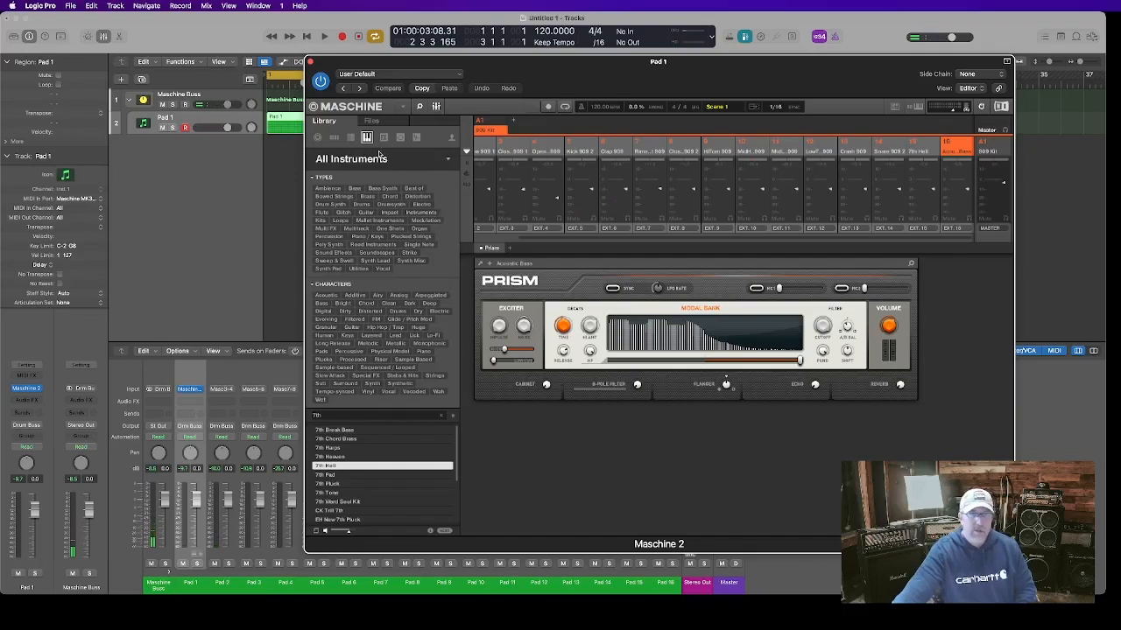
{"action": "left_click", "coordinate": [309, 62]}
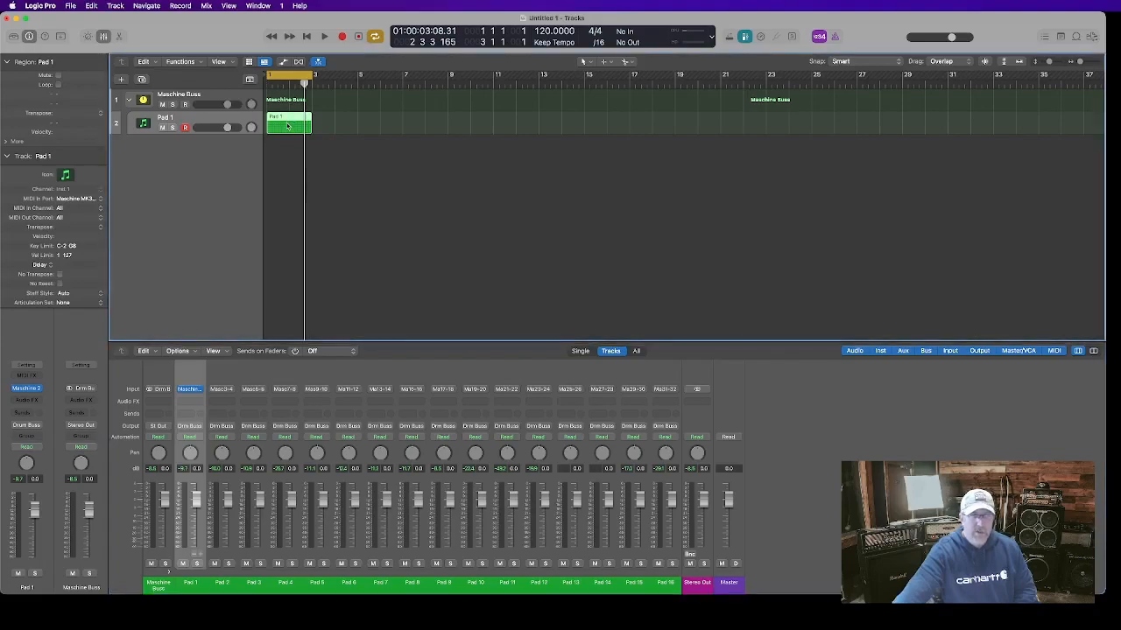
Reopen the Pad 1 region in the step sequencer and start playback
{"action": "double_click", "coordinate": [287, 126]}
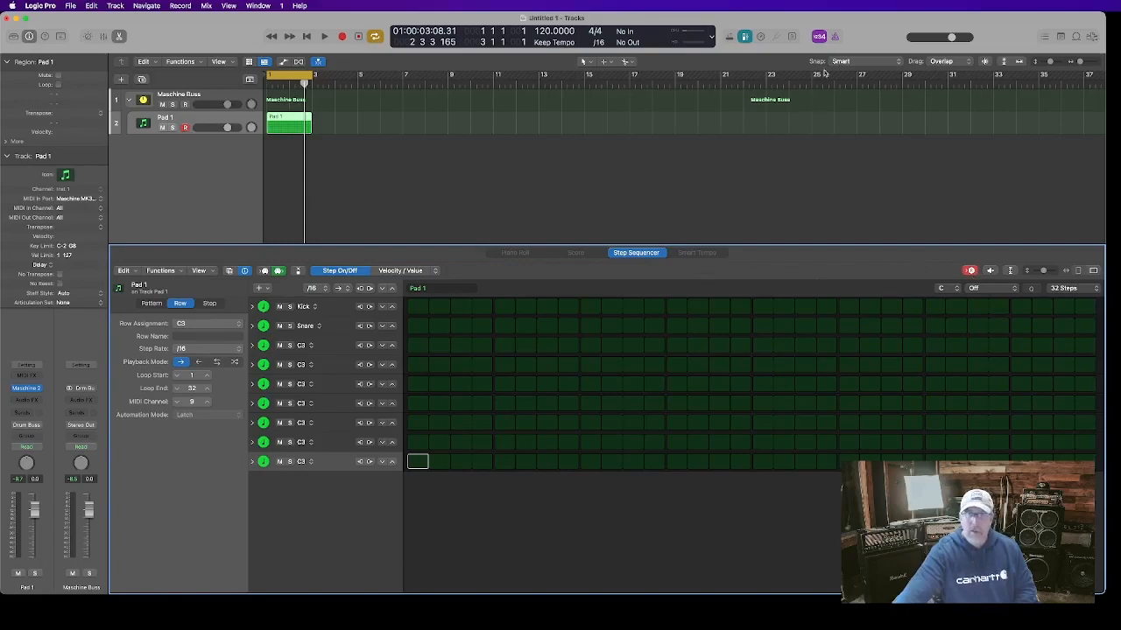
{"action": "left_click", "coordinate": [837, 37]}
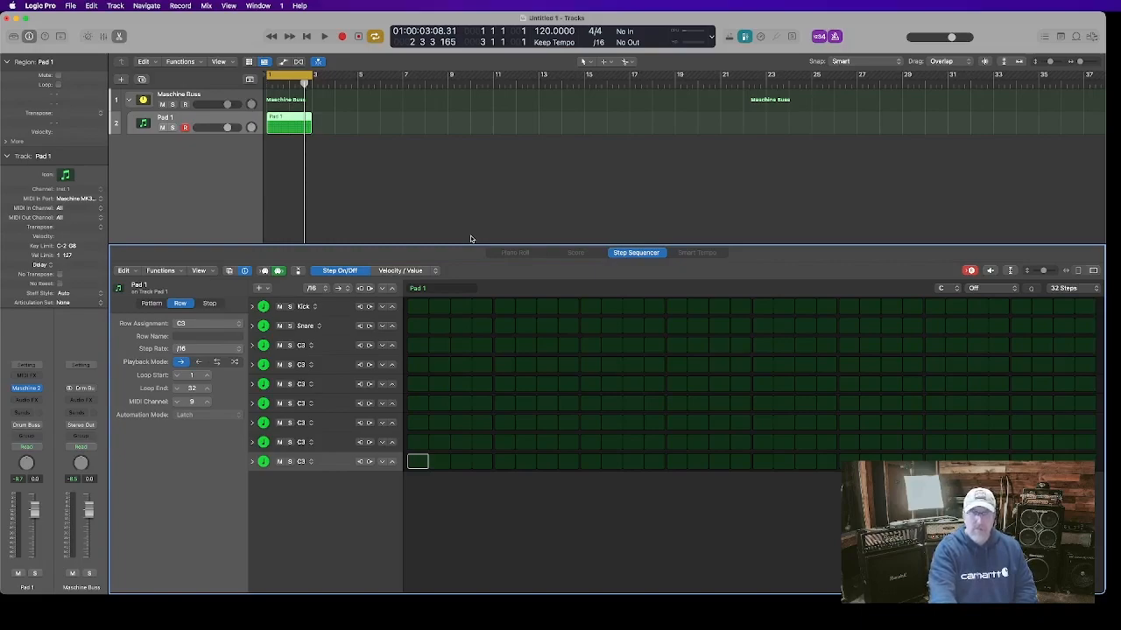
{"action": "key", "text": "space"}
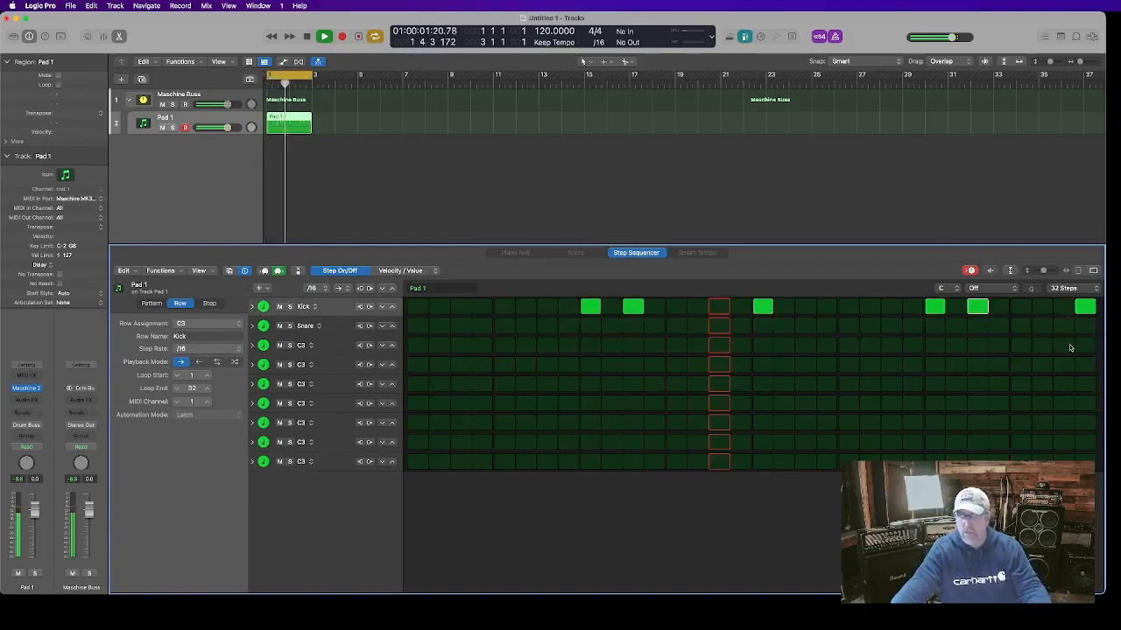
Remove the Kick row's last step, add a kick on the first step, and stop playback
{"action": "left_click", "coordinate": [1085, 306]}
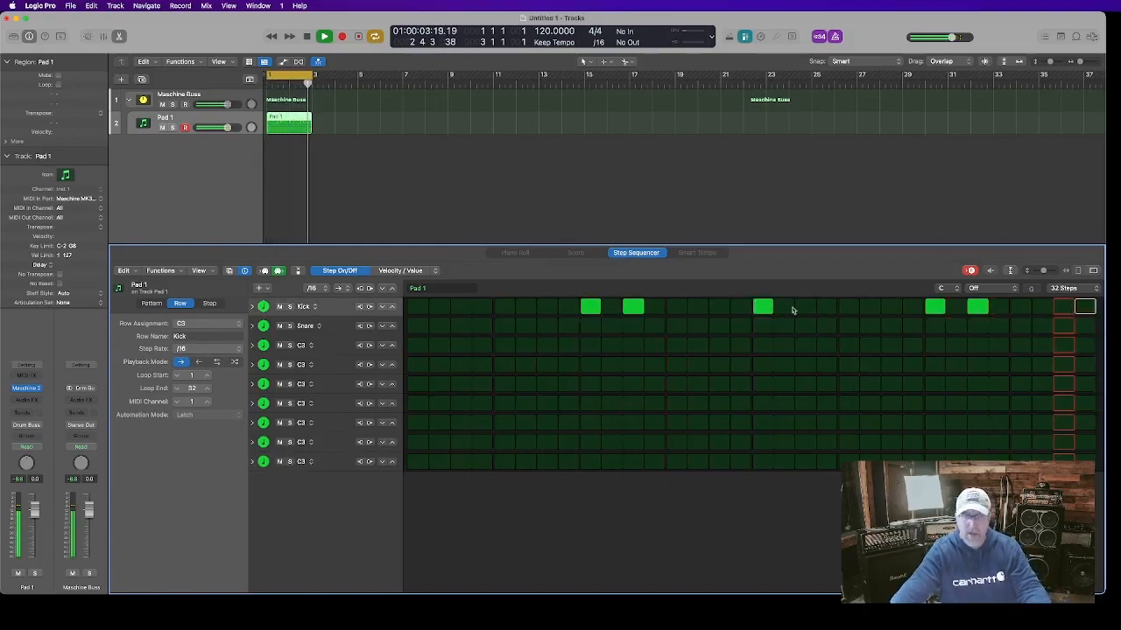
{"action": "left_click", "coordinate": [418, 306]}
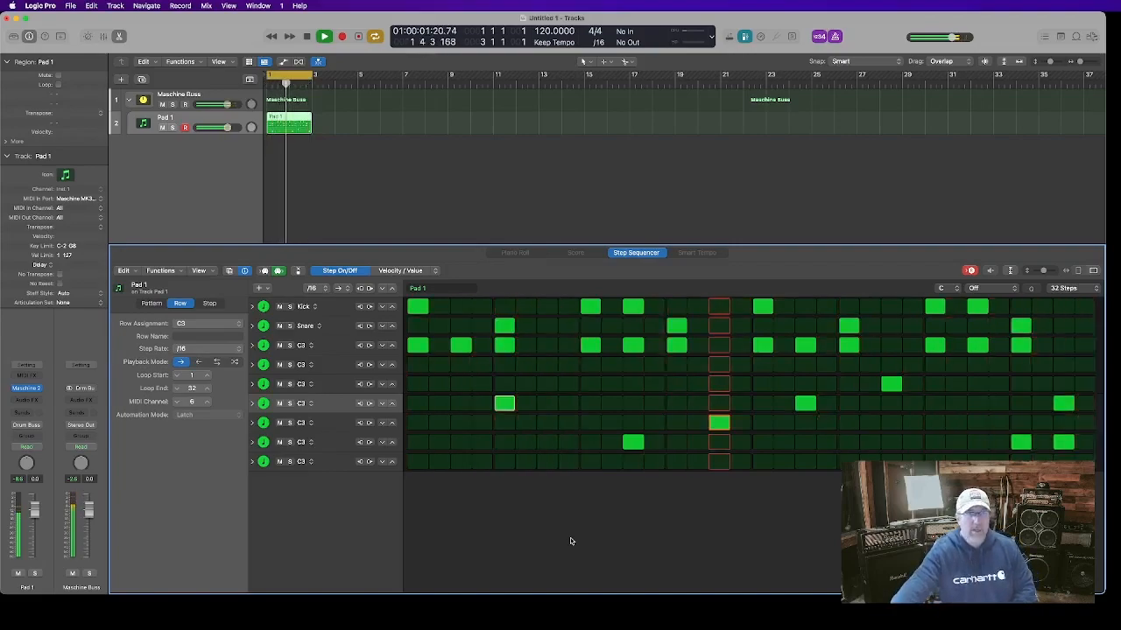
{"action": "left_click", "coordinate": [305, 37]}
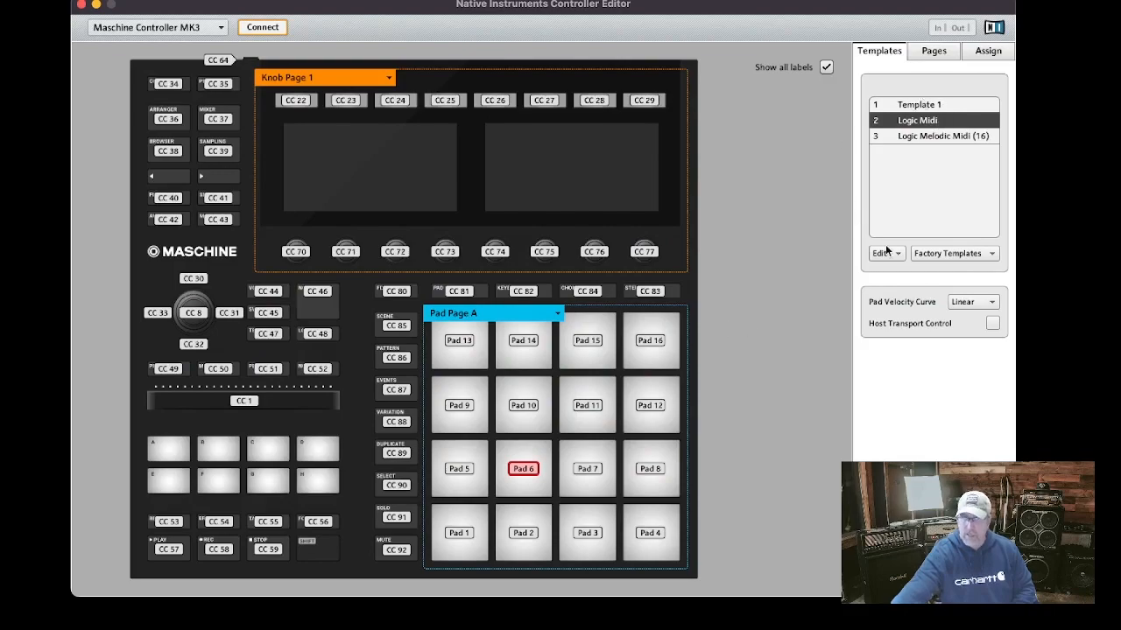
Compare the Logic Melodic Midi (16) controller template with the Logic Midi template, keeping Logic Midi selected
{"action": "left_click", "coordinate": [932, 137]}
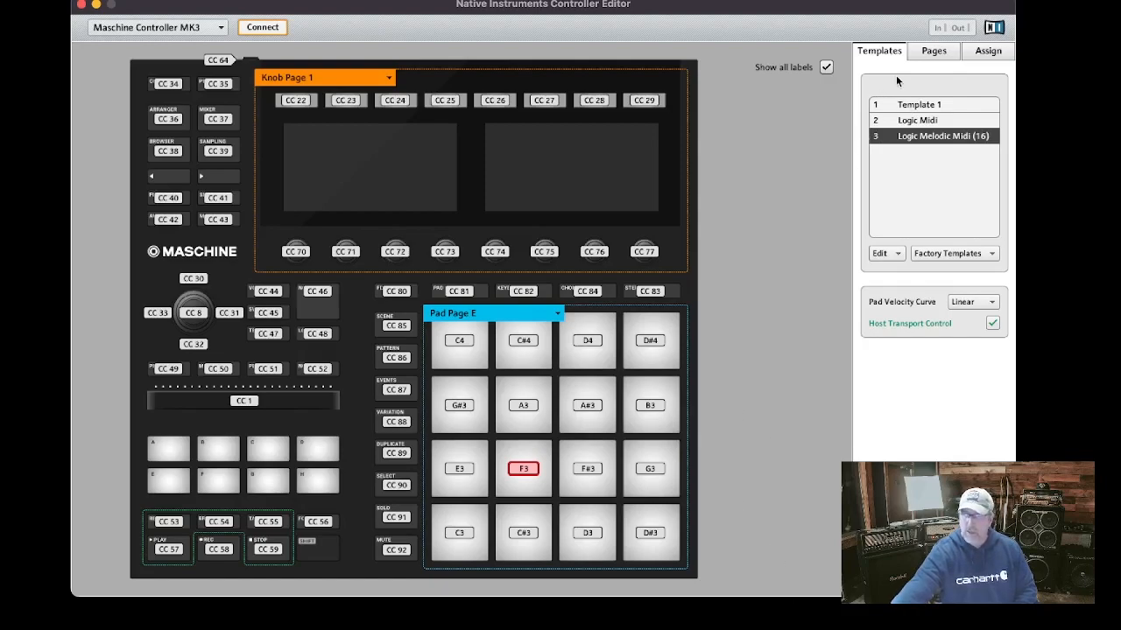
{"action": "left_click", "coordinate": [915, 126]}
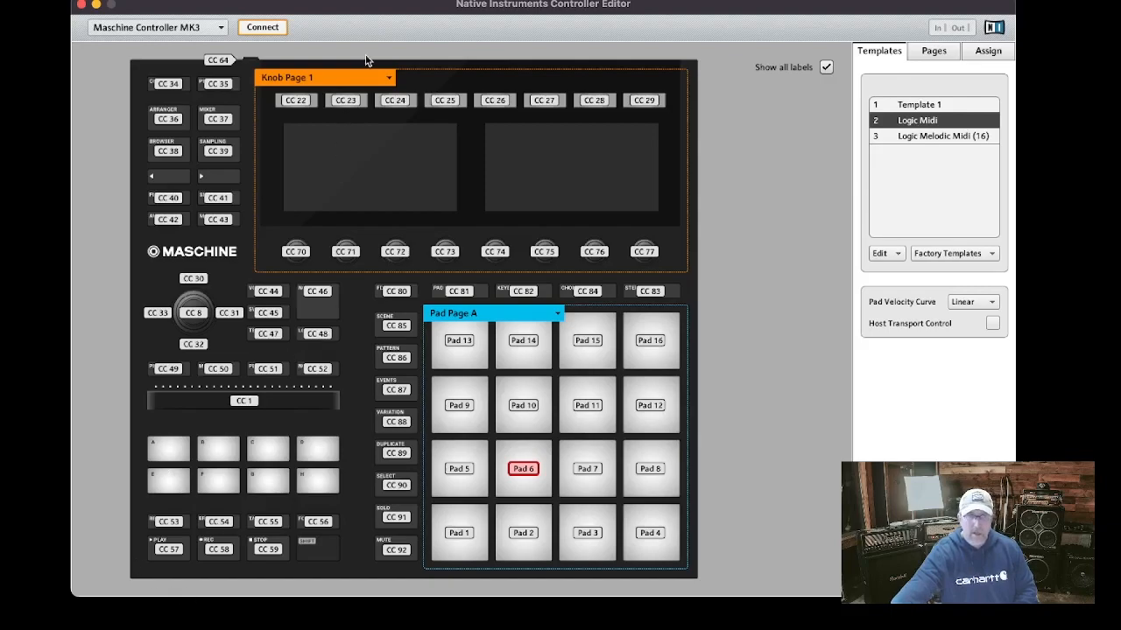
{"action": "left_click_drag", "start_coordinate": [365, 4], "coordinate": [793, 192]}
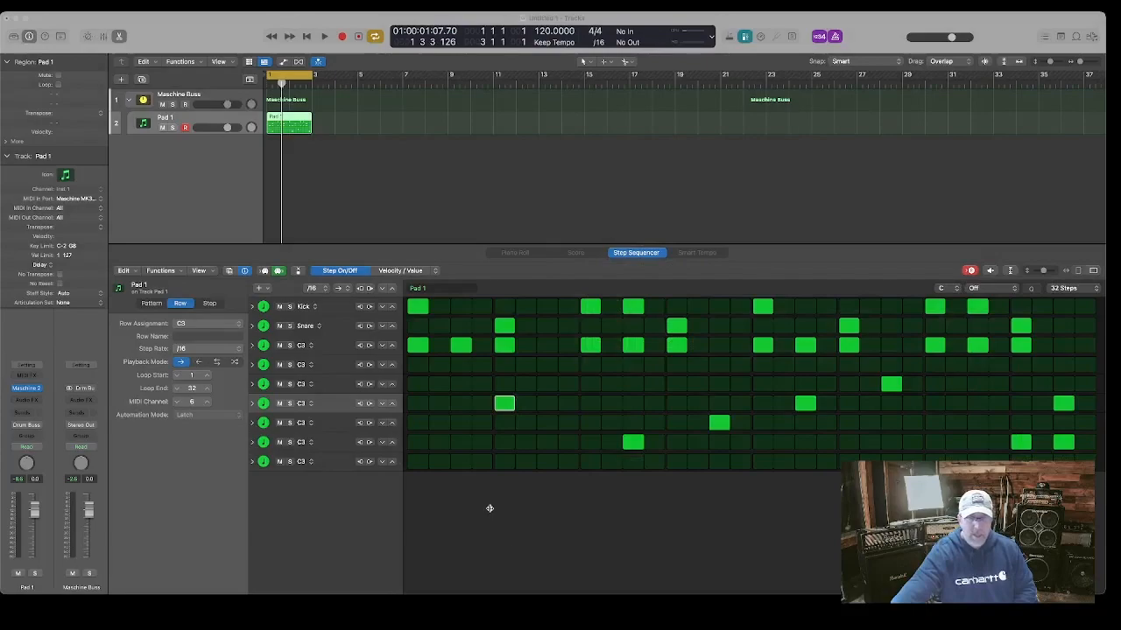
{"action": "left_click", "coordinate": [638, 615]}
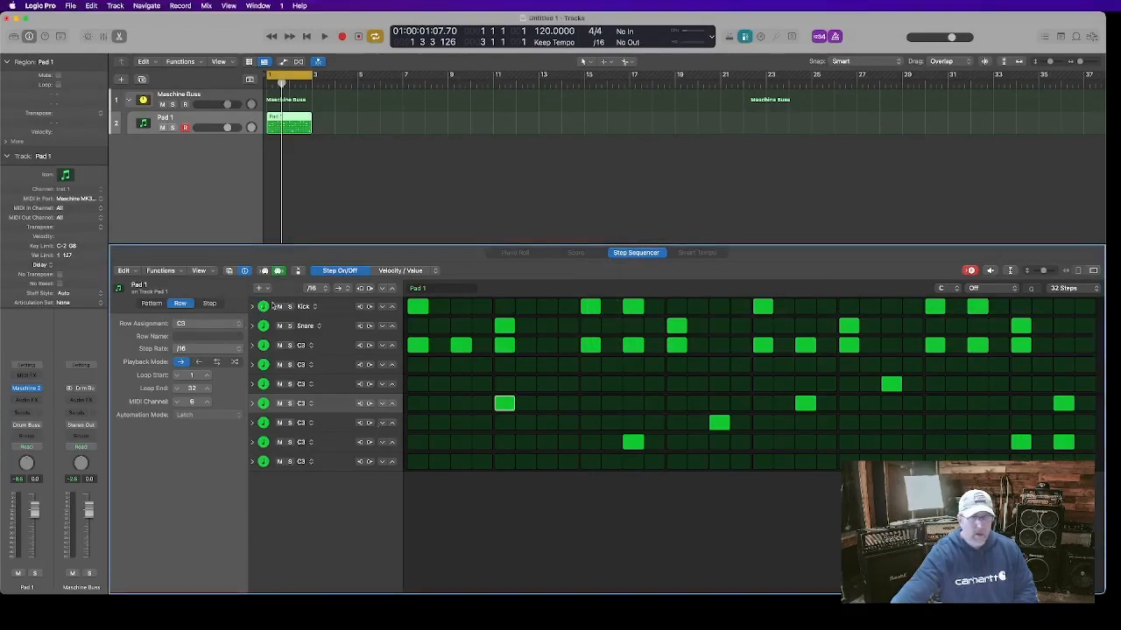
Add a Melodic note row to the step sequencer and move it to the bottom of the row list
{"action": "left_click", "coordinate": [268, 288]}
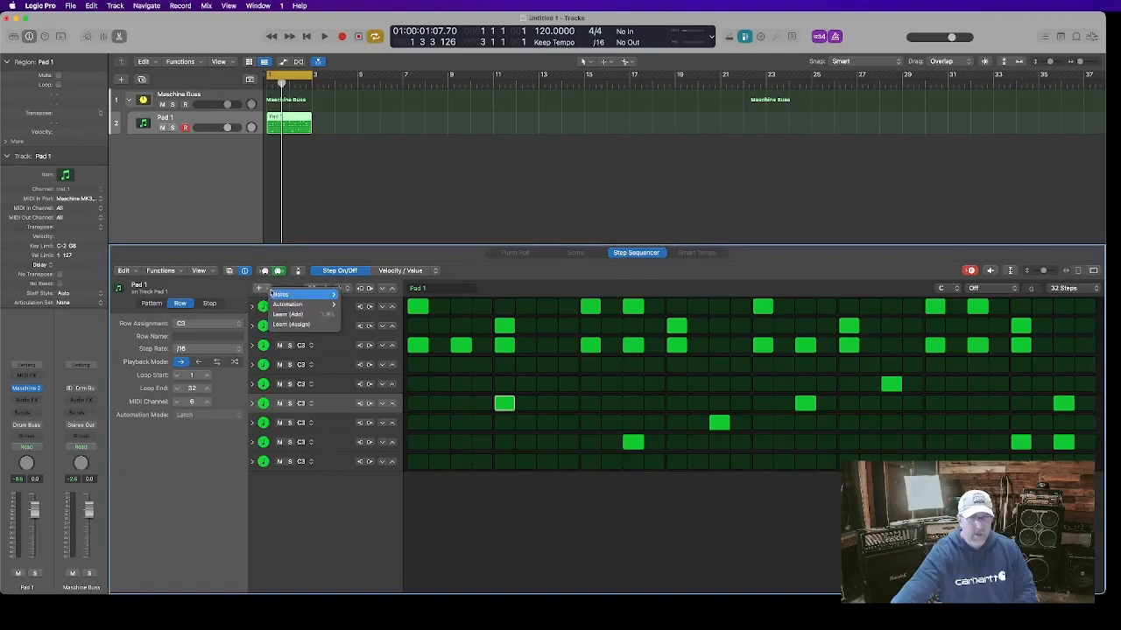
{"action": "mouse_move", "coordinate": [277, 295]}
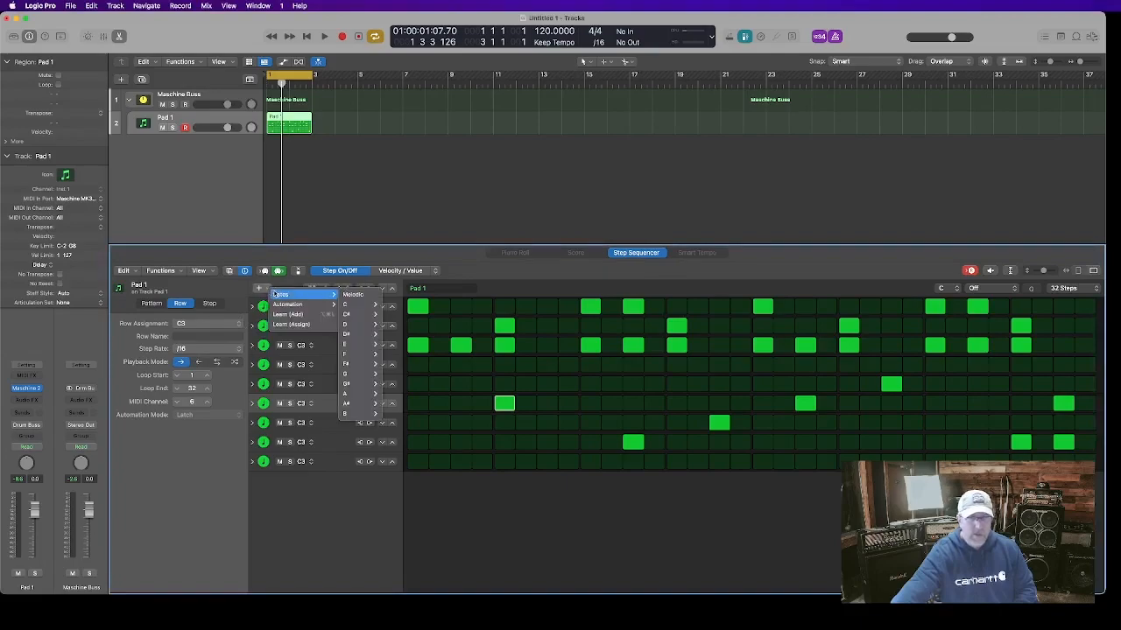
{"action": "left_click", "coordinate": [351, 295]}
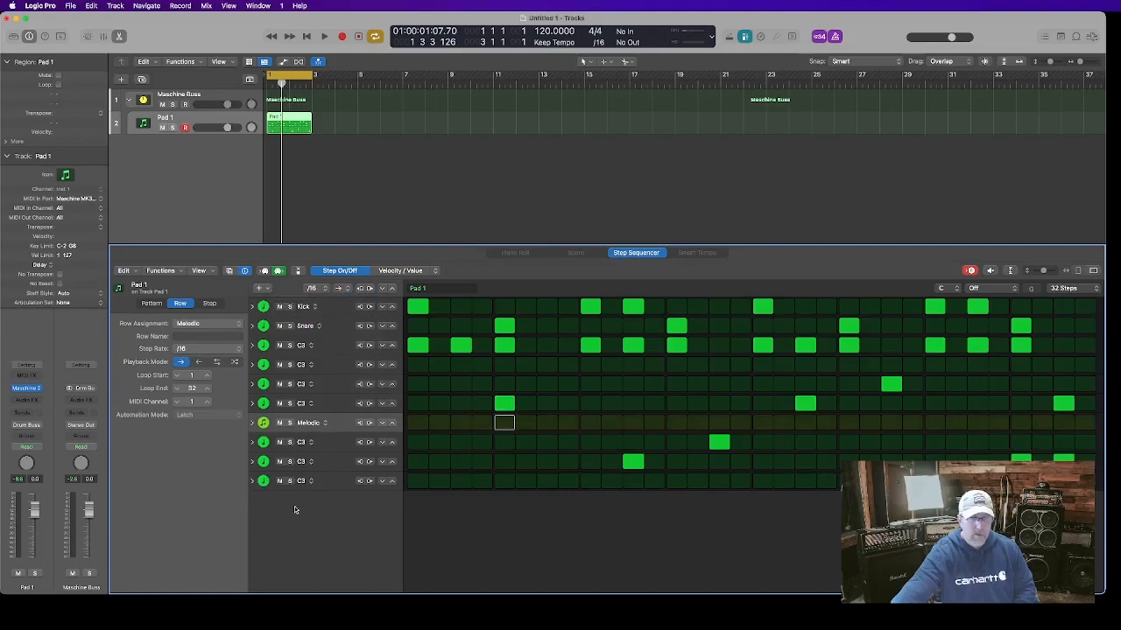
{"action": "left_click_drag", "start_coordinate": [331, 427], "coordinate": [324, 484]}
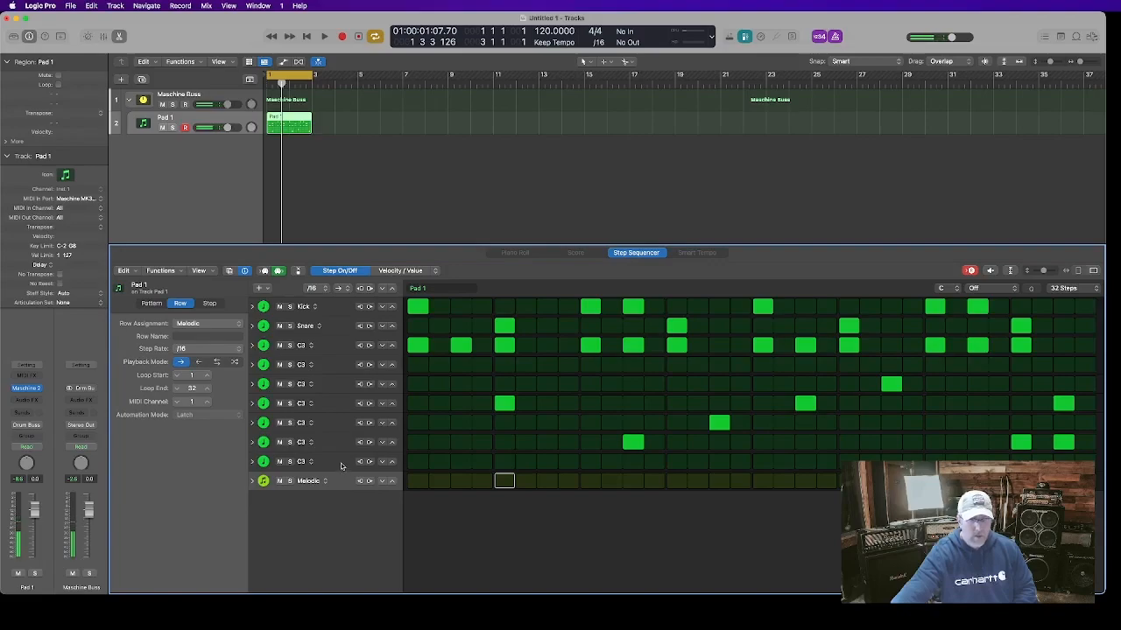
{"action": "left_click", "coordinate": [339, 461]}
{"action": "left_click", "coordinate": [340, 444]}
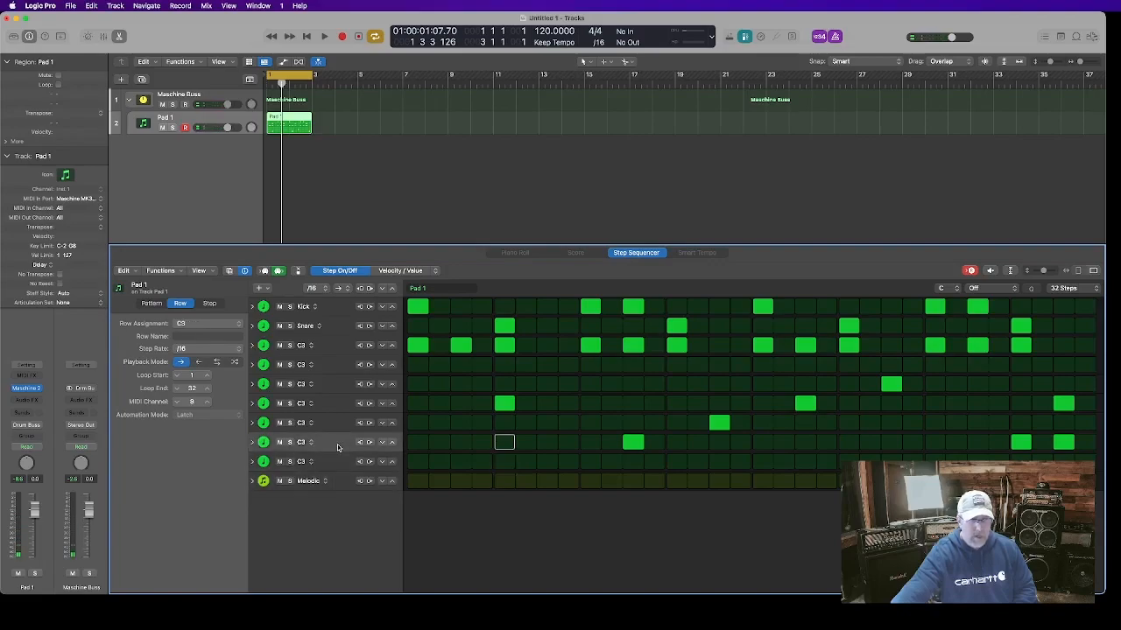
{"action": "left_click", "coordinate": [336, 482]}
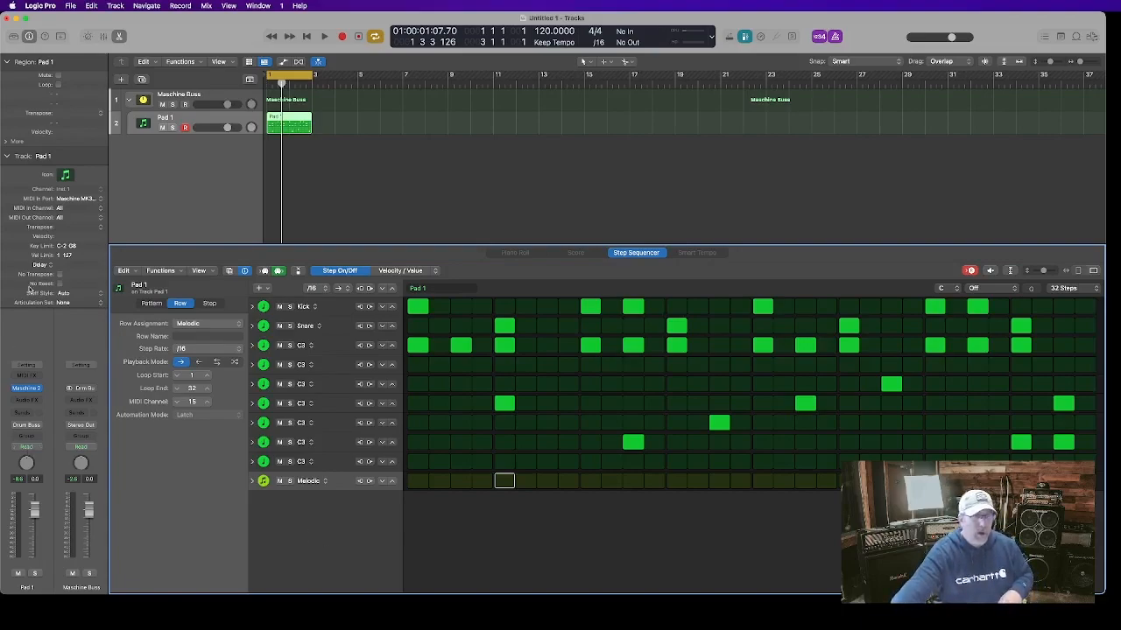
Set the track's MIDI input port to KOMPLETE KONTROL S88 MK2 Port 1 and its input channel to 15
{"action": "left_click", "coordinate": [74, 199]}
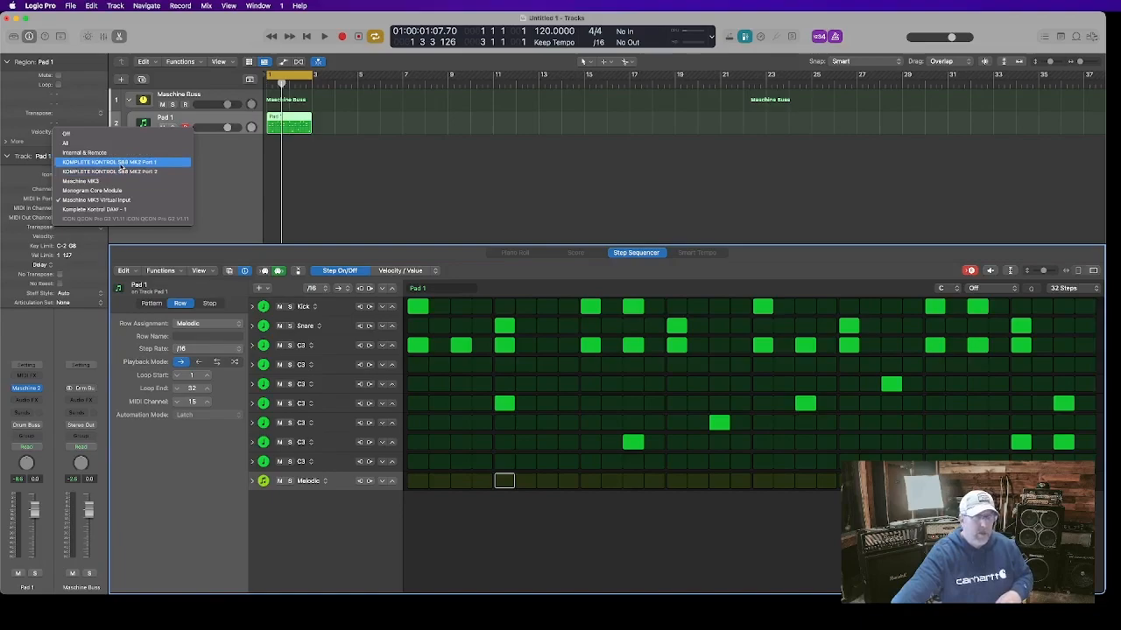
{"action": "left_click", "coordinate": [122, 164]}
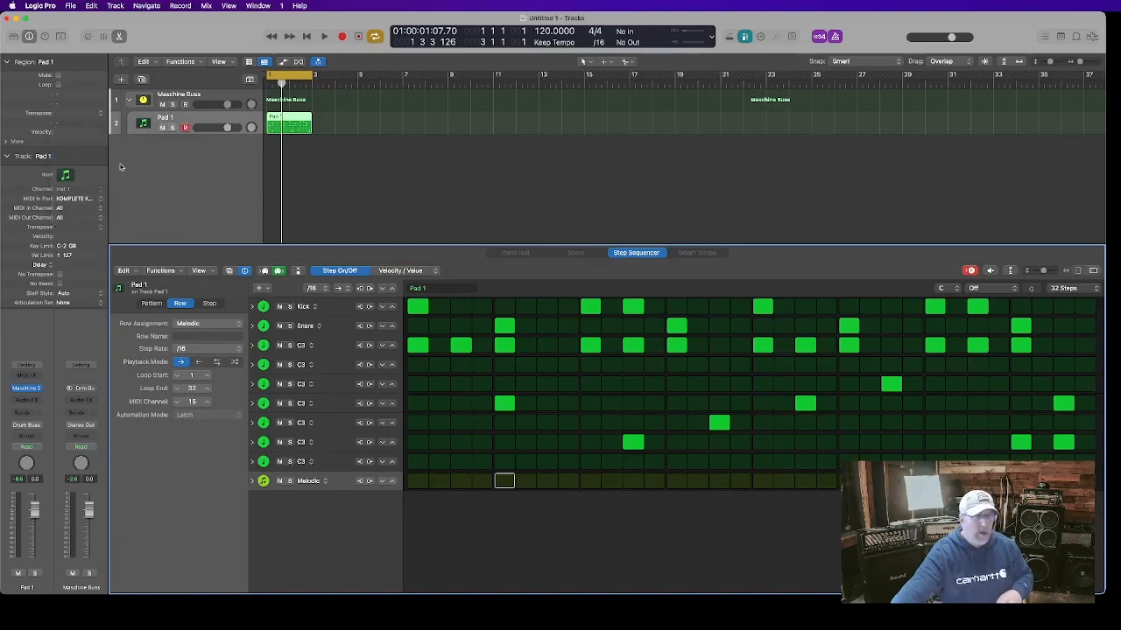
{"action": "left_click", "coordinate": [71, 209]}
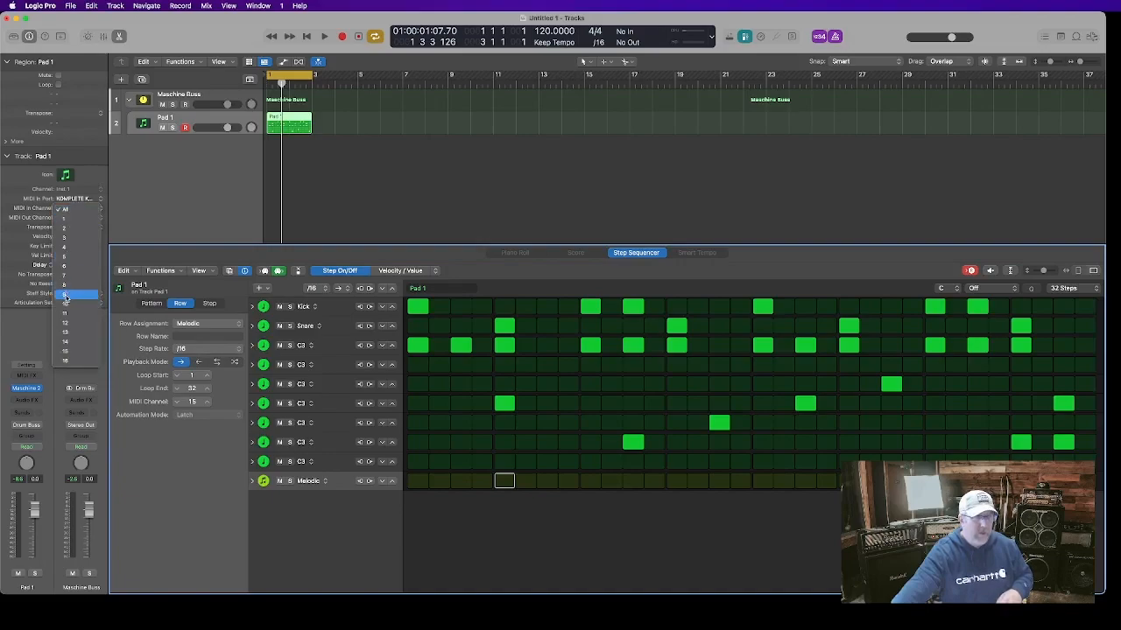
{"action": "left_click", "coordinate": [71, 352]}
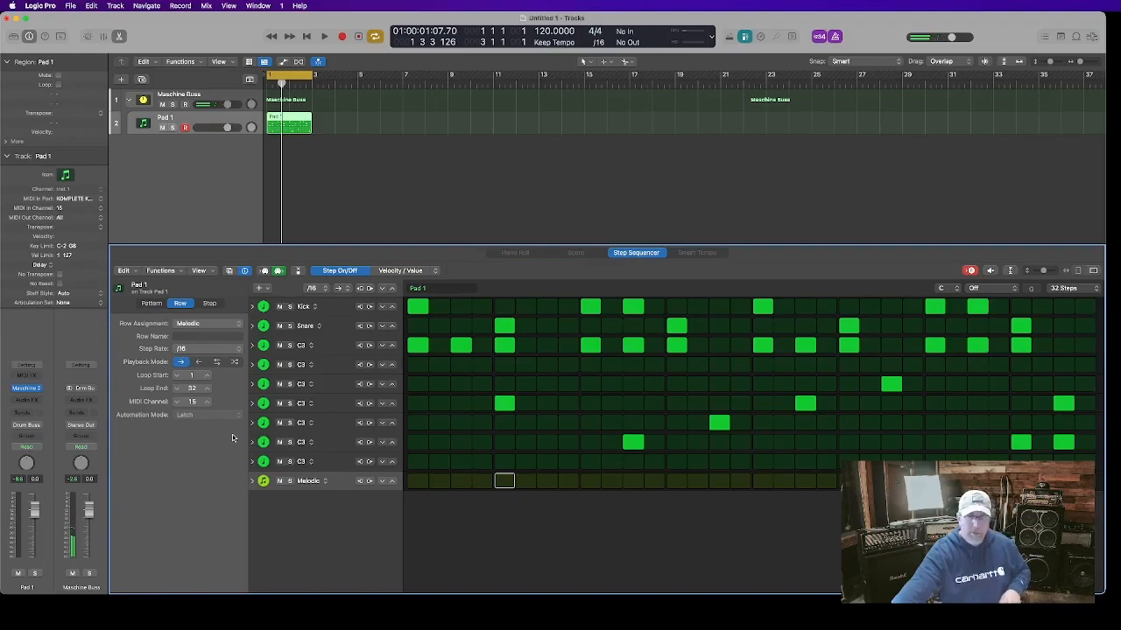
Inspect the Melodic row's options, then open the Maschine 2 plugin window and close it
{"action": "left_click", "coordinate": [308, 481]}
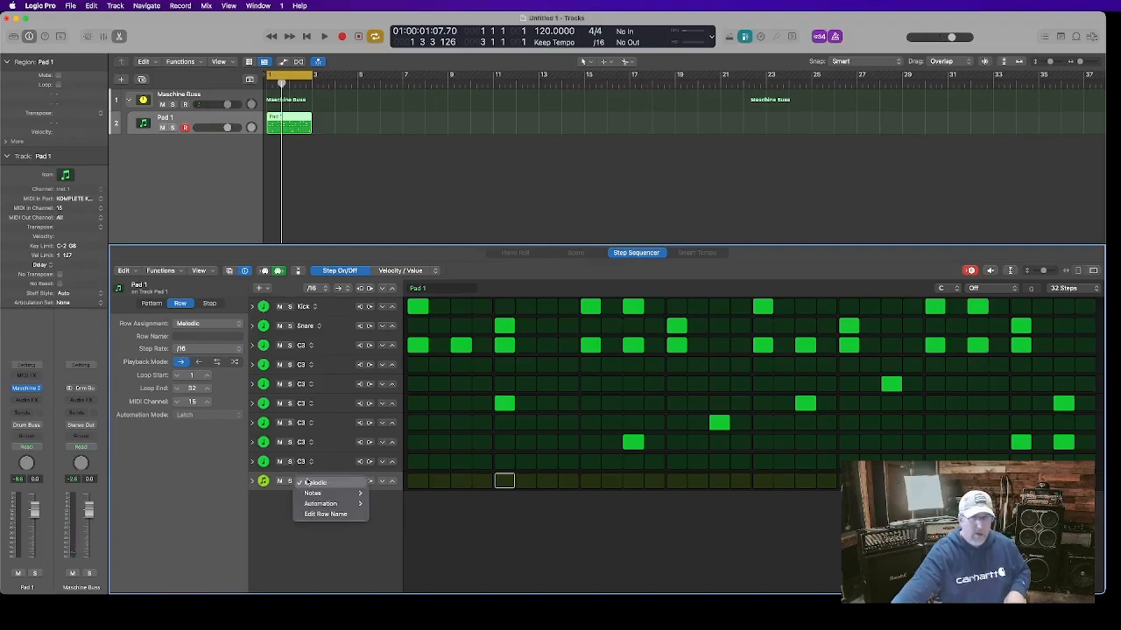
{"action": "left_click", "coordinate": [265, 510]}
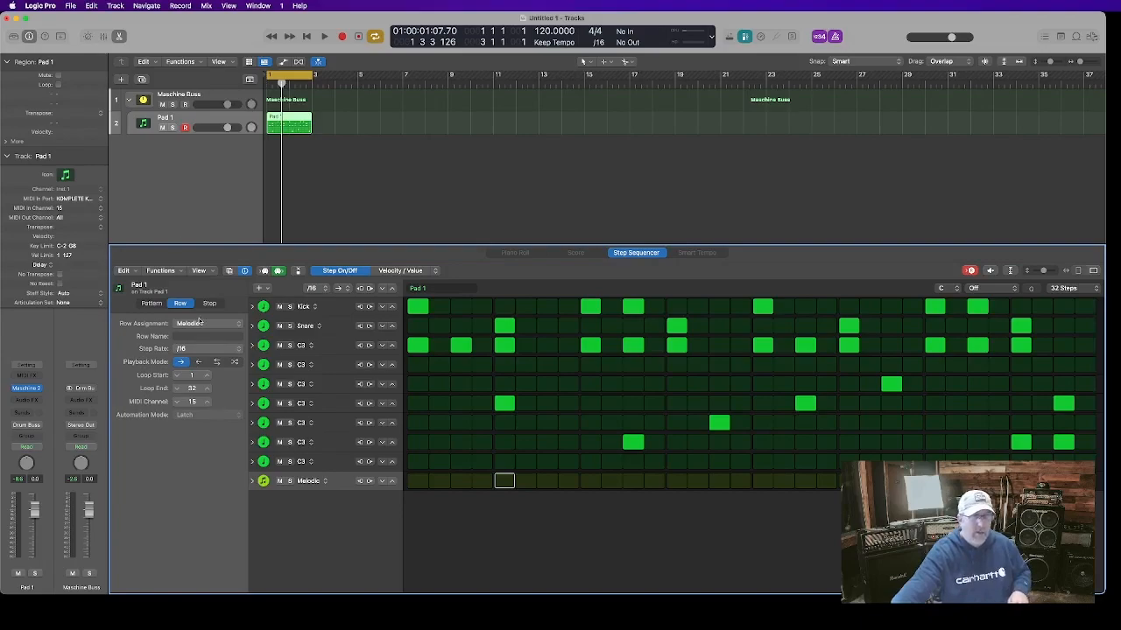
{"action": "left_click", "coordinate": [27, 387]}
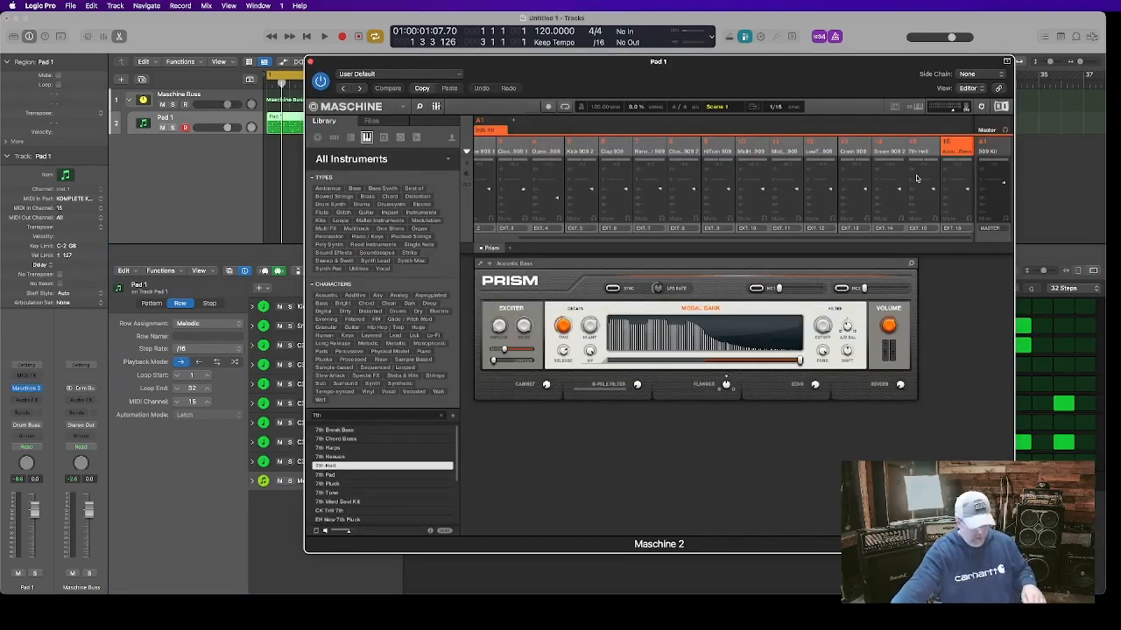
{"action": "left_click", "coordinate": [309, 62]}
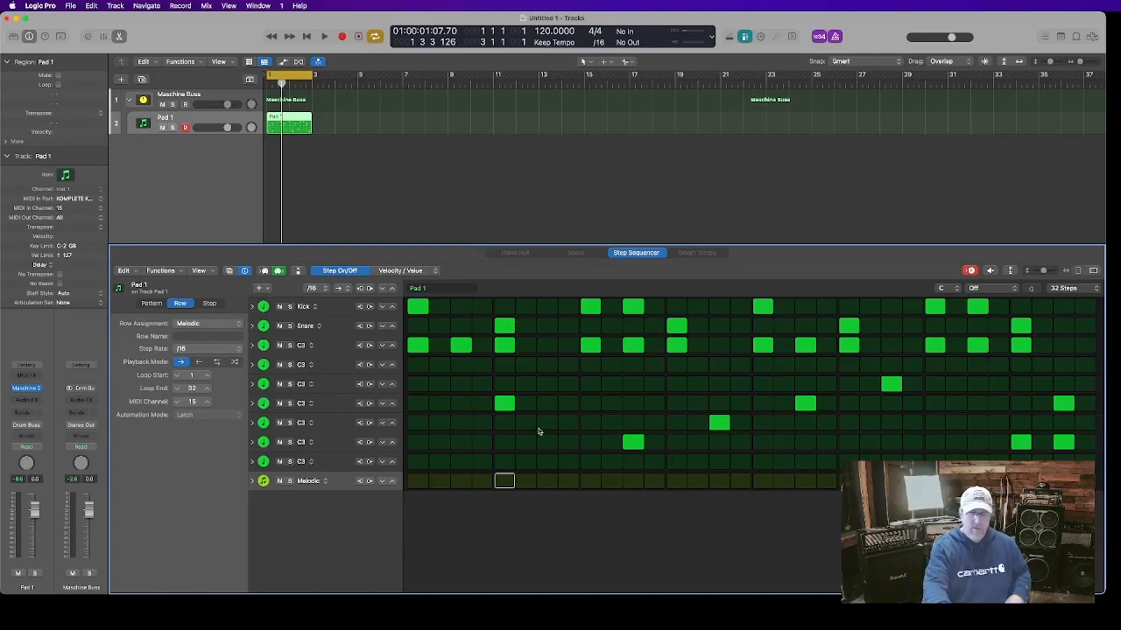
Play the pattern while recording notes into the Melodic row from the keyboard, then stop playback
{"action": "key", "text": "space"}
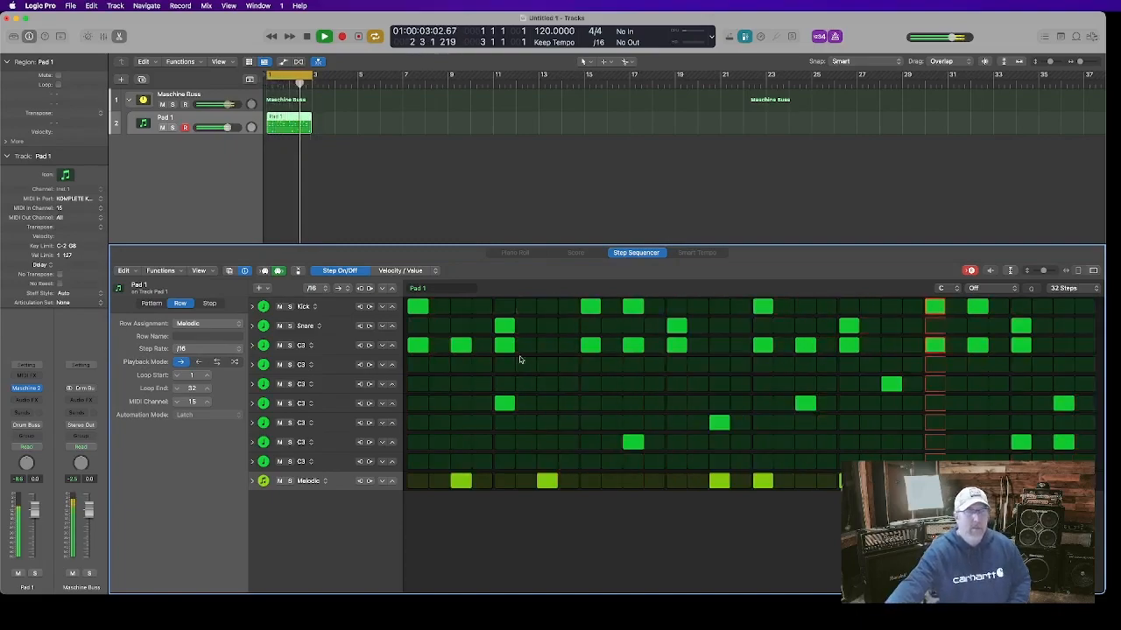
{"action": "left_click", "coordinate": [308, 37]}
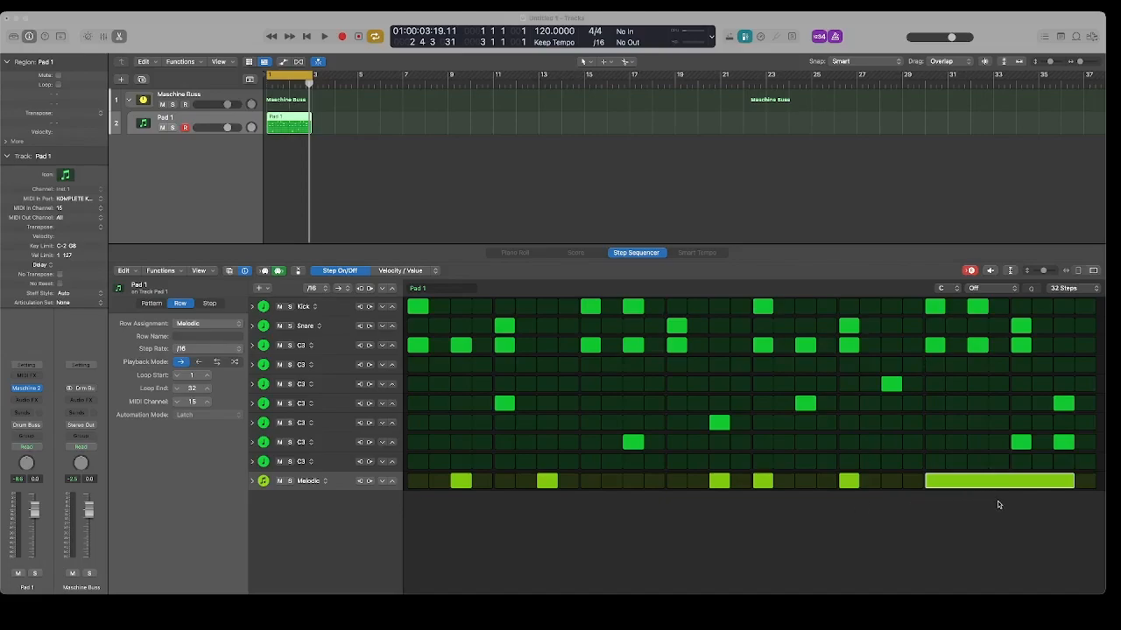
Switch to the Controller Editor, select the Logic Melodic Midi (16) template, and inspect a pad's Hit and Press assignments
{"action": "left_click", "coordinate": [945, 572]}
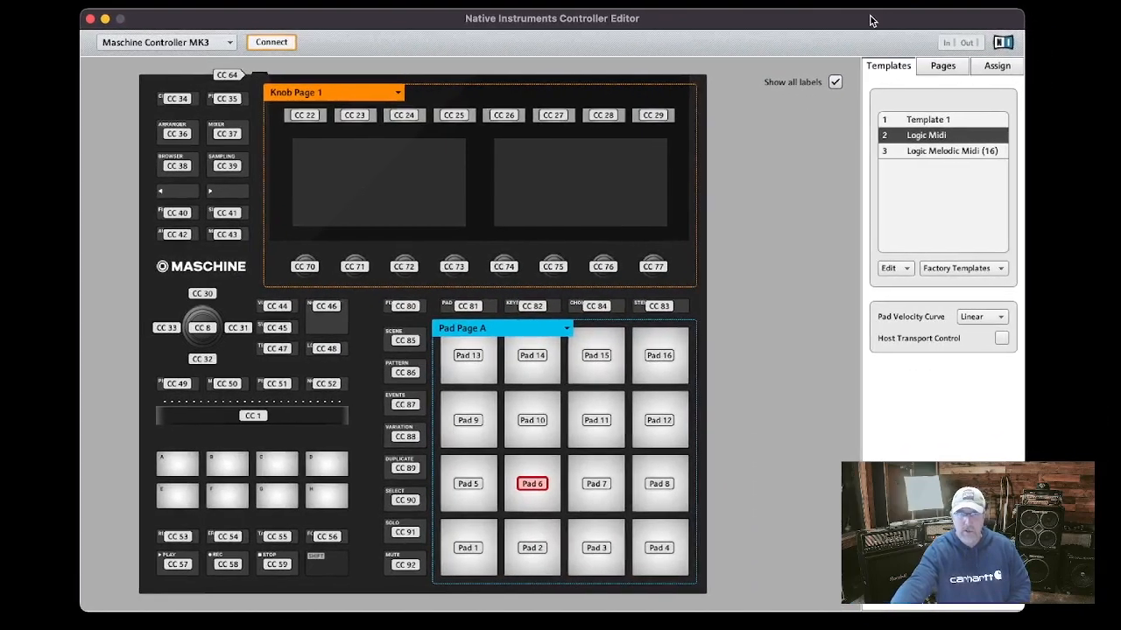
{"action": "left_click", "coordinate": [1101, 275]}
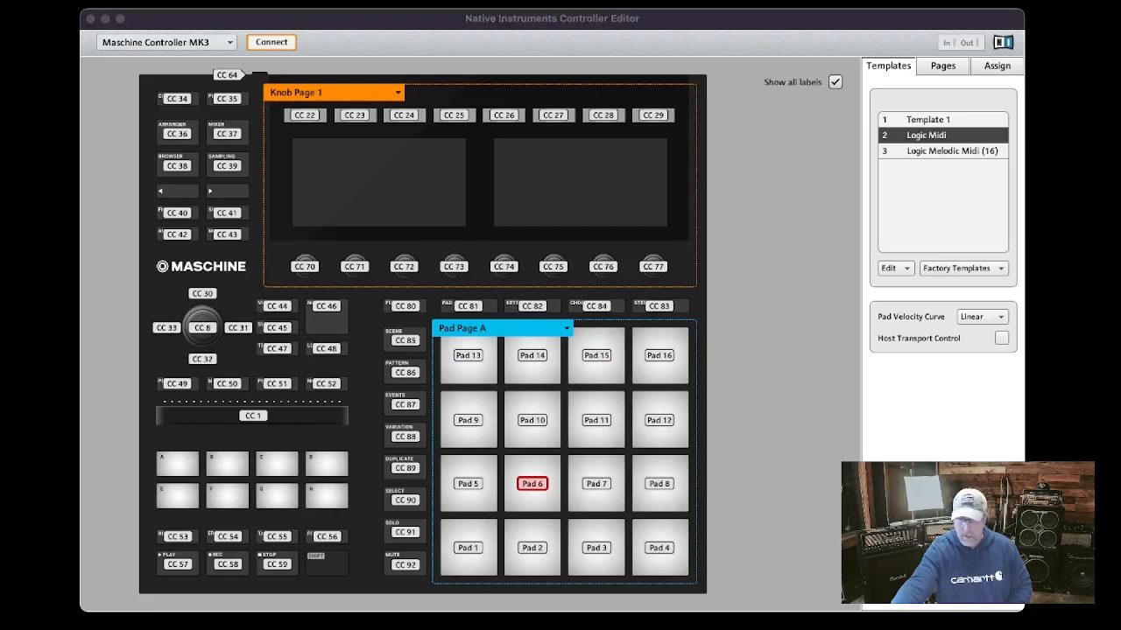
{"action": "left_click", "coordinate": [951, 423]}
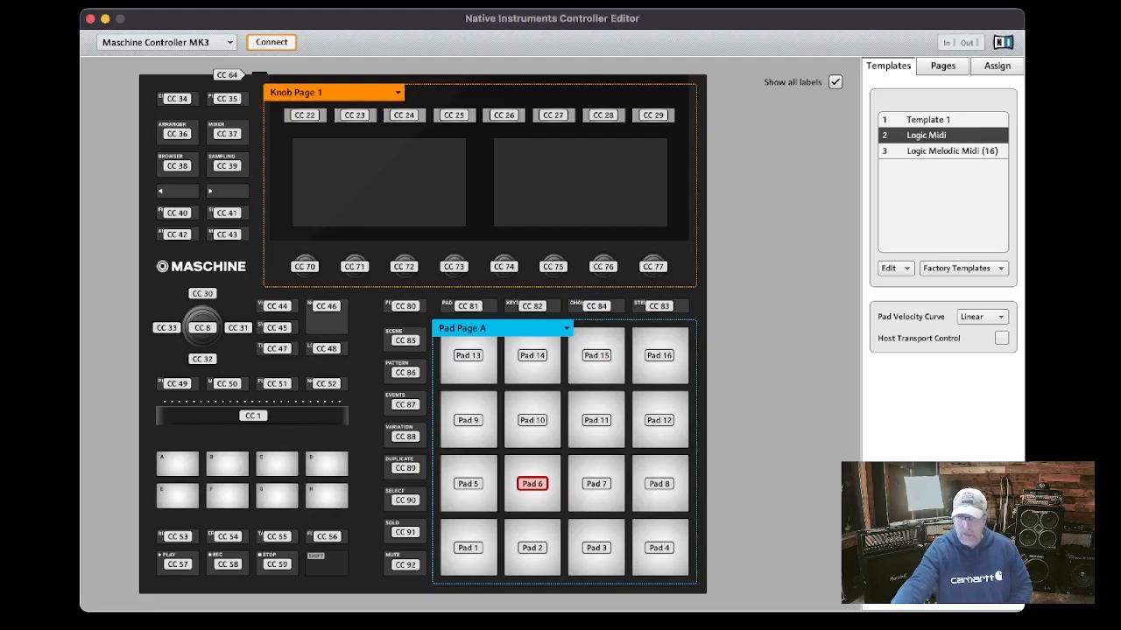
{"action": "left_click", "coordinate": [947, 152]}
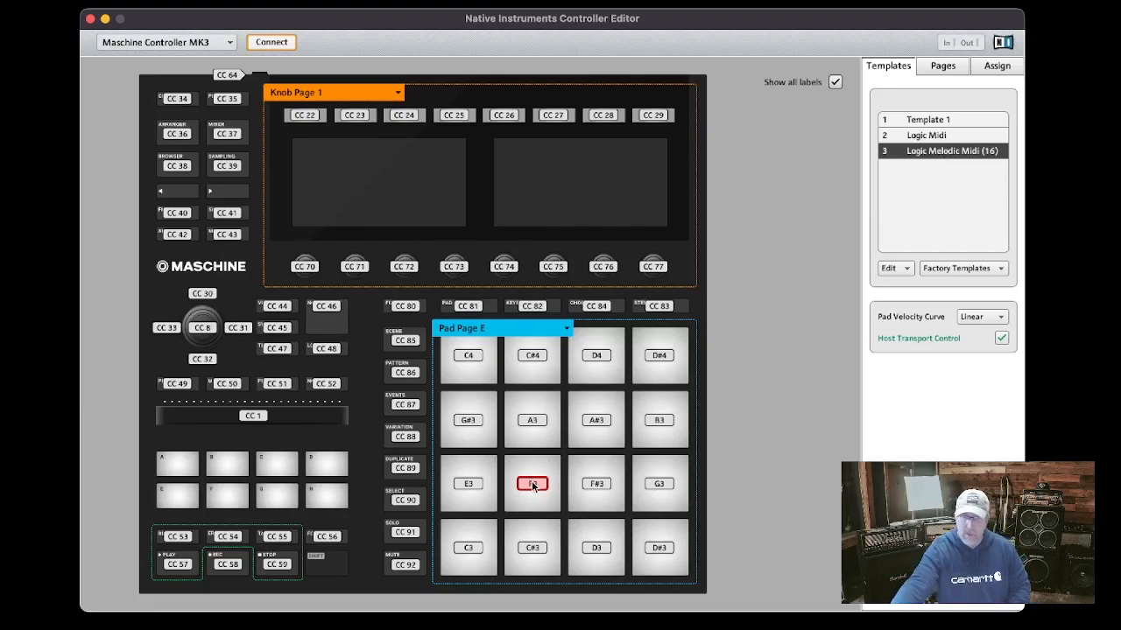
{"action": "left_click", "coordinate": [1002, 70]}
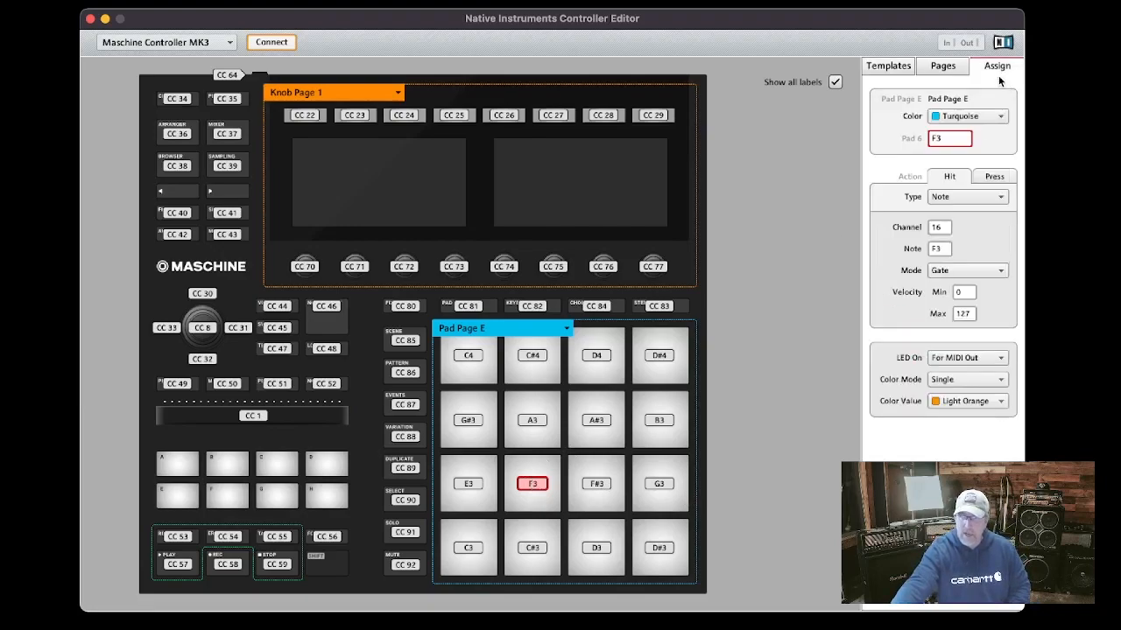
{"action": "left_click", "coordinate": [994, 179]}
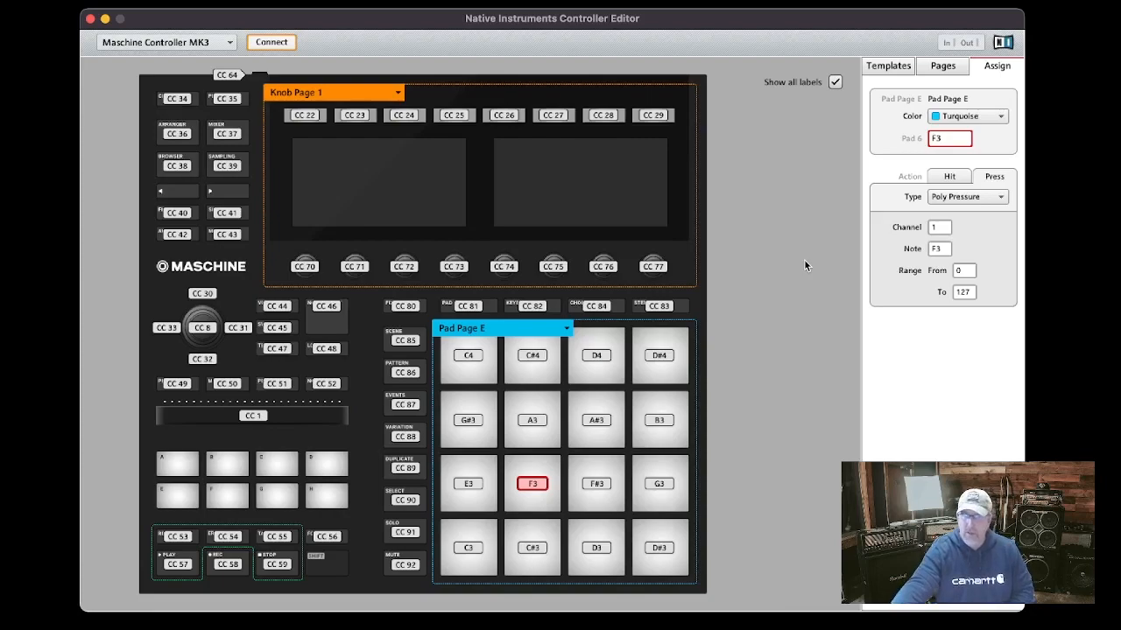
{"action": "left_click", "coordinate": [891, 68]}
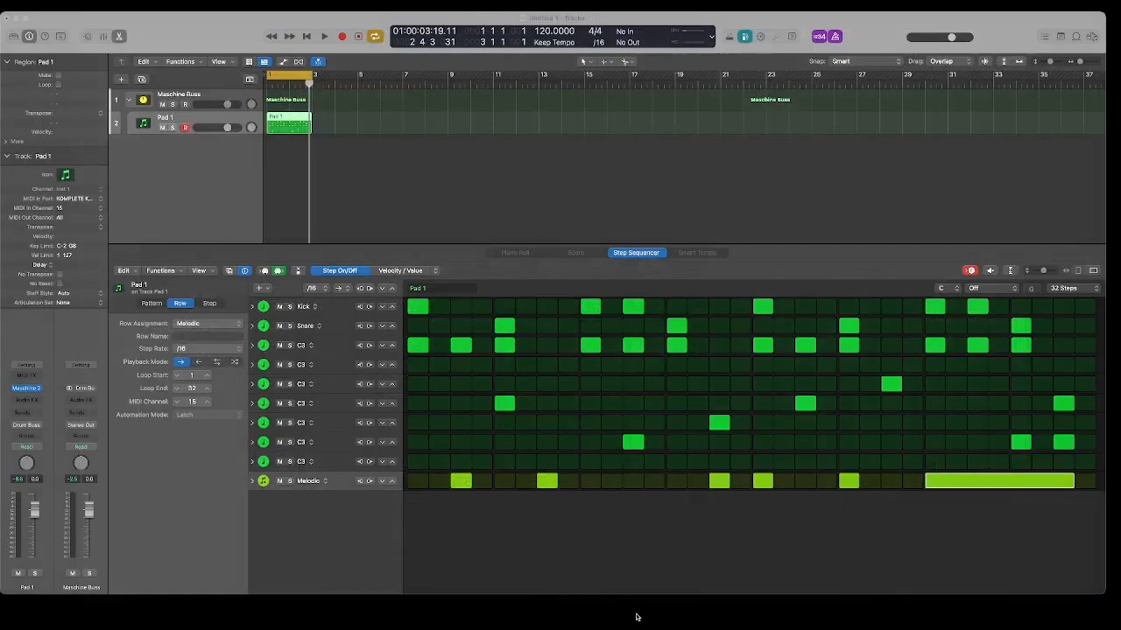
Return to the step sequencer and add a second Melodic note row
{"action": "left_click", "coordinate": [637, 616]}
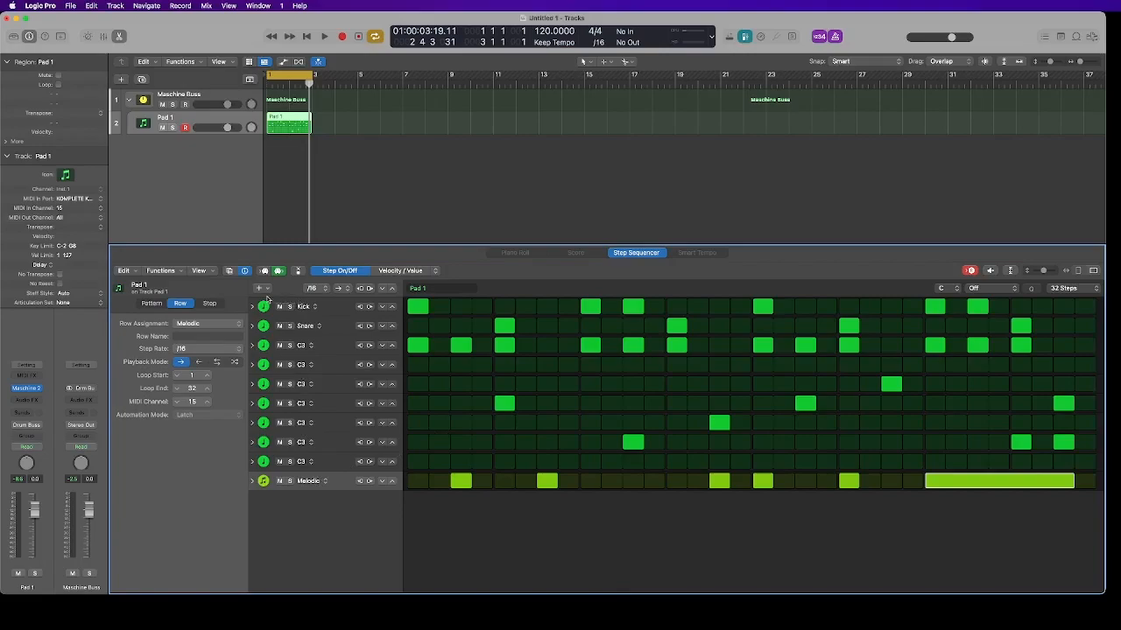
{"action": "left_click", "coordinate": [267, 289]}
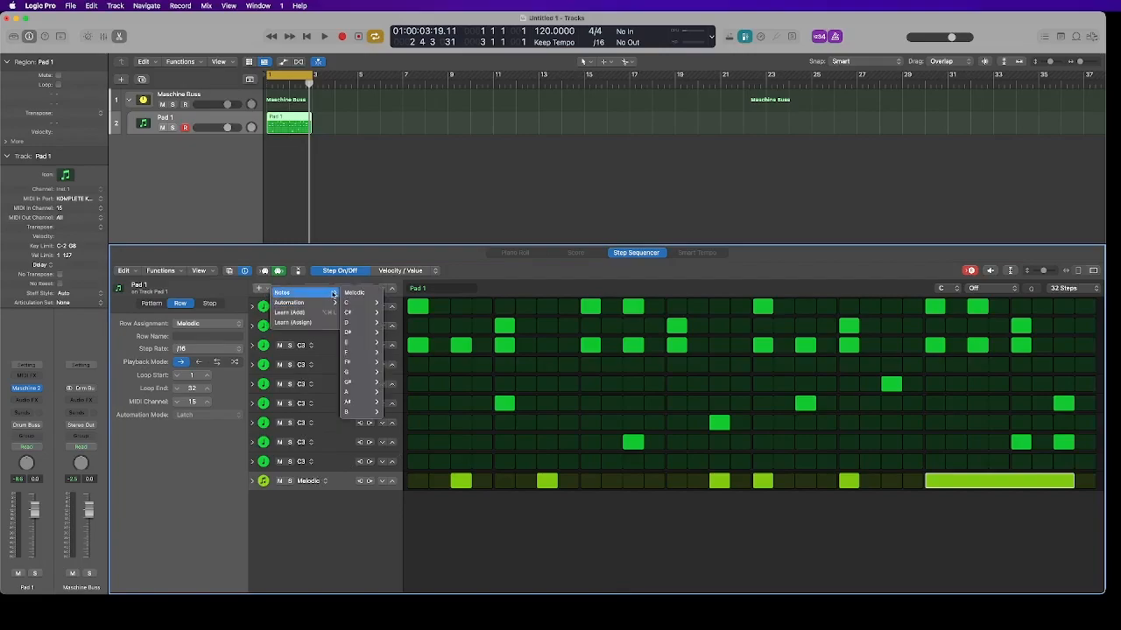
{"action": "left_click", "coordinate": [359, 294]}
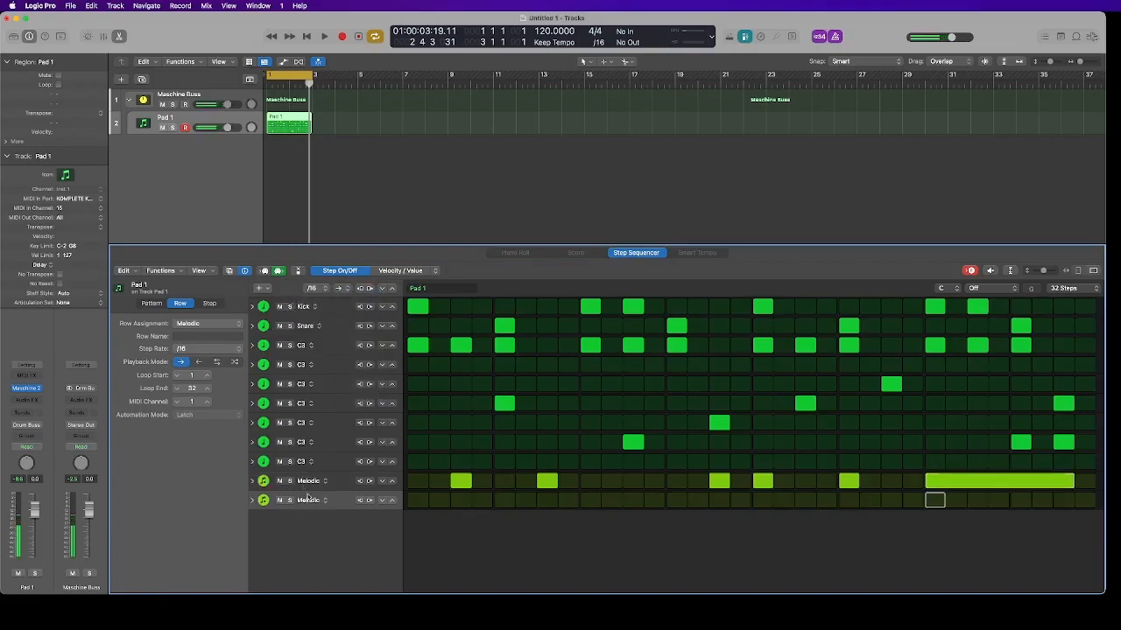
Rename the first Melodic row to Synth
{"action": "left_click", "coordinate": [341, 488]}
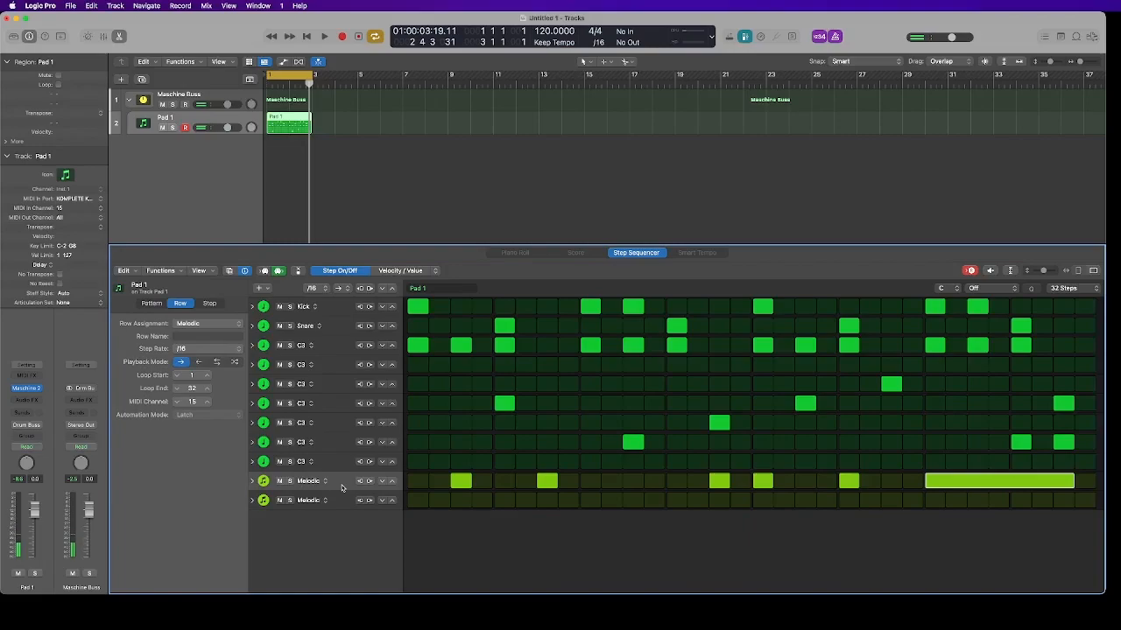
{"action": "left_click", "coordinate": [186, 335]}
{"action": "type", "text": "Synth"}
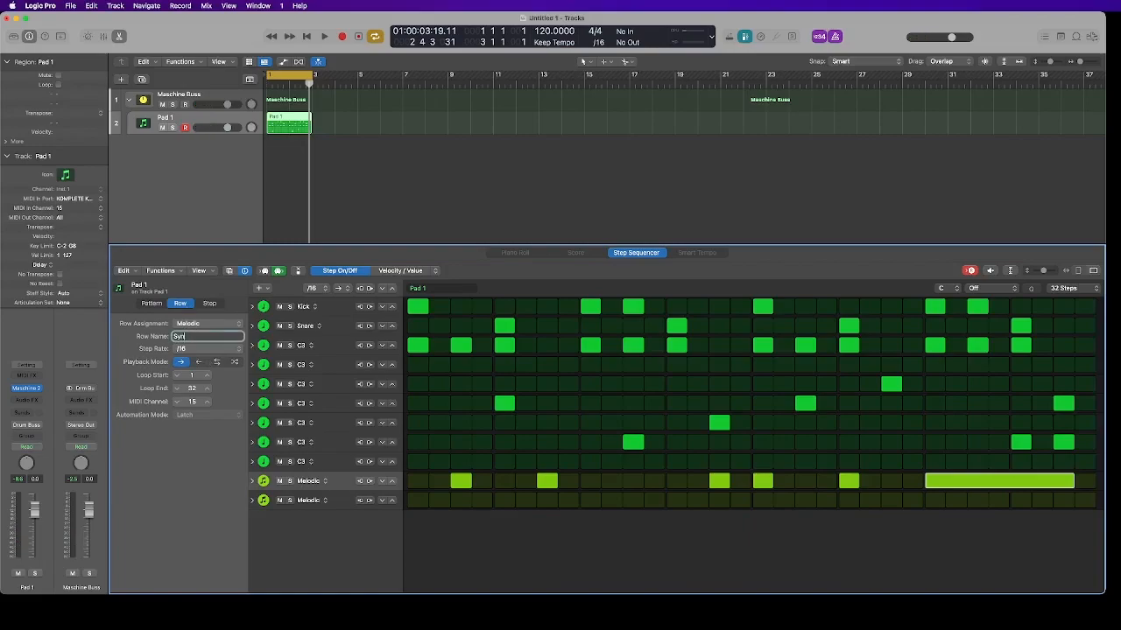
{"action": "key", "text": "Return"}
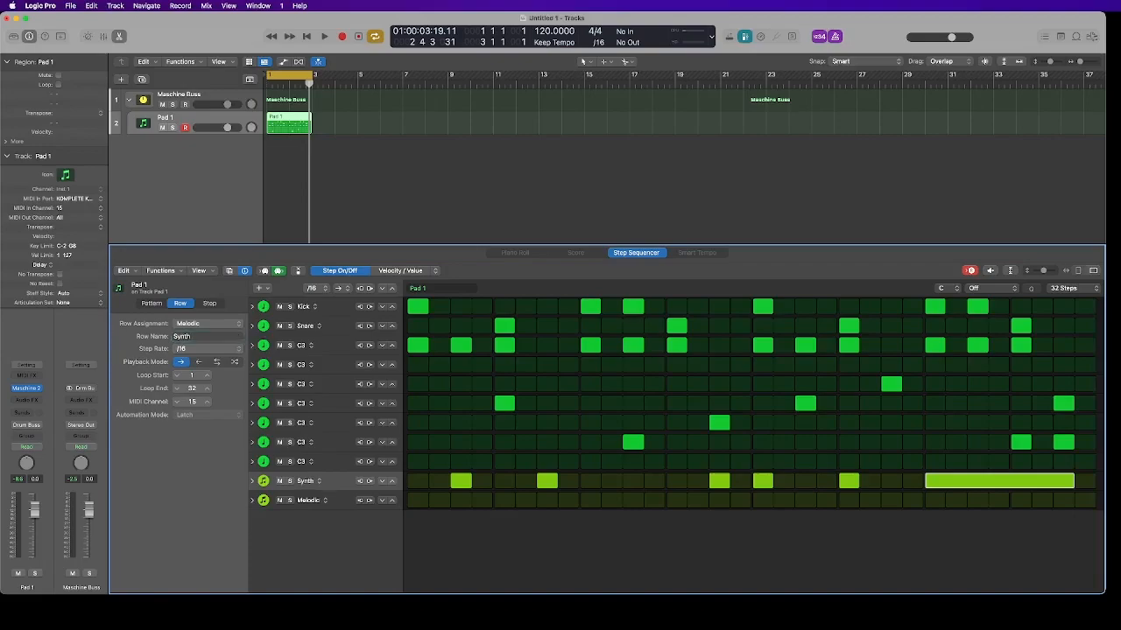
Rename the new Melodic row to Bass and set its MIDI channel to 16
{"action": "left_click", "coordinate": [333, 501]}
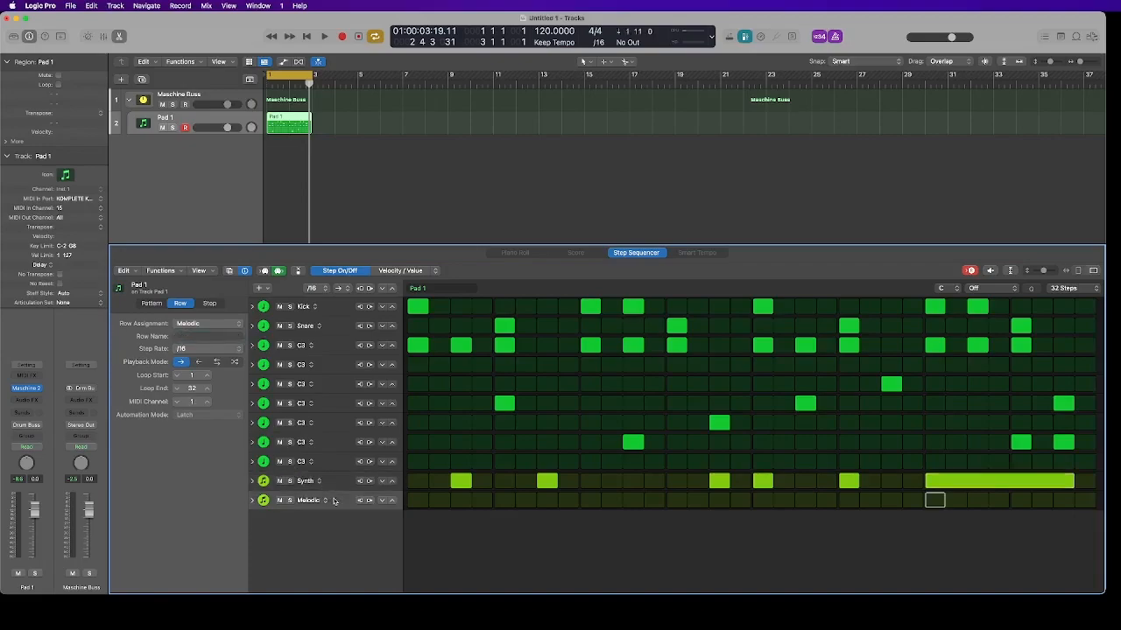
{"action": "left_click", "coordinate": [204, 337]}
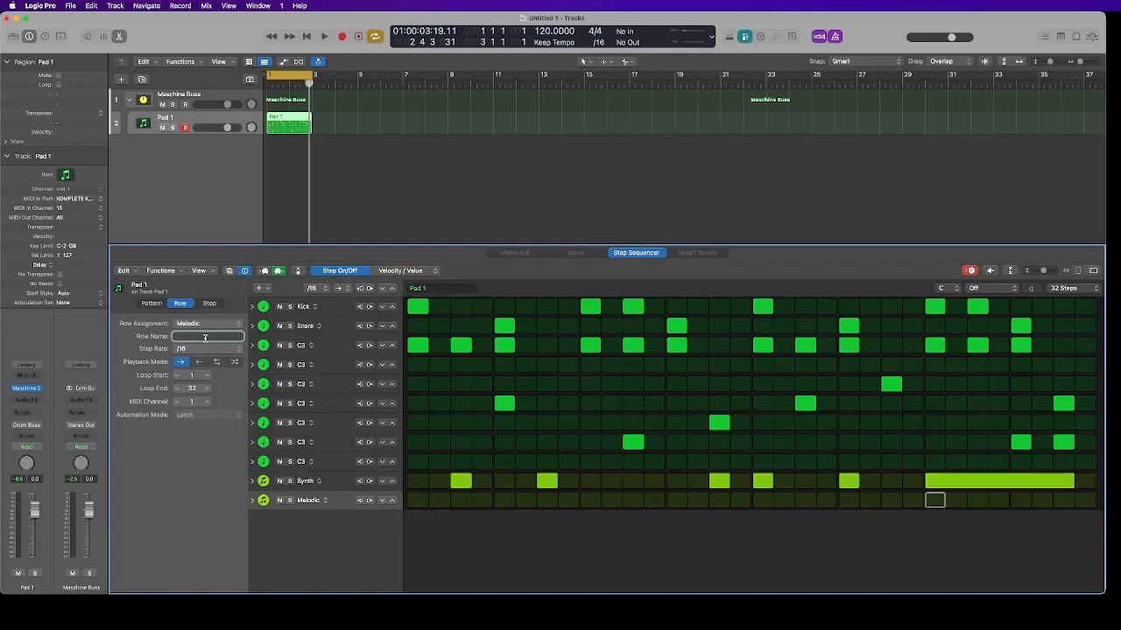
{"action": "type", "text": "Bass"}
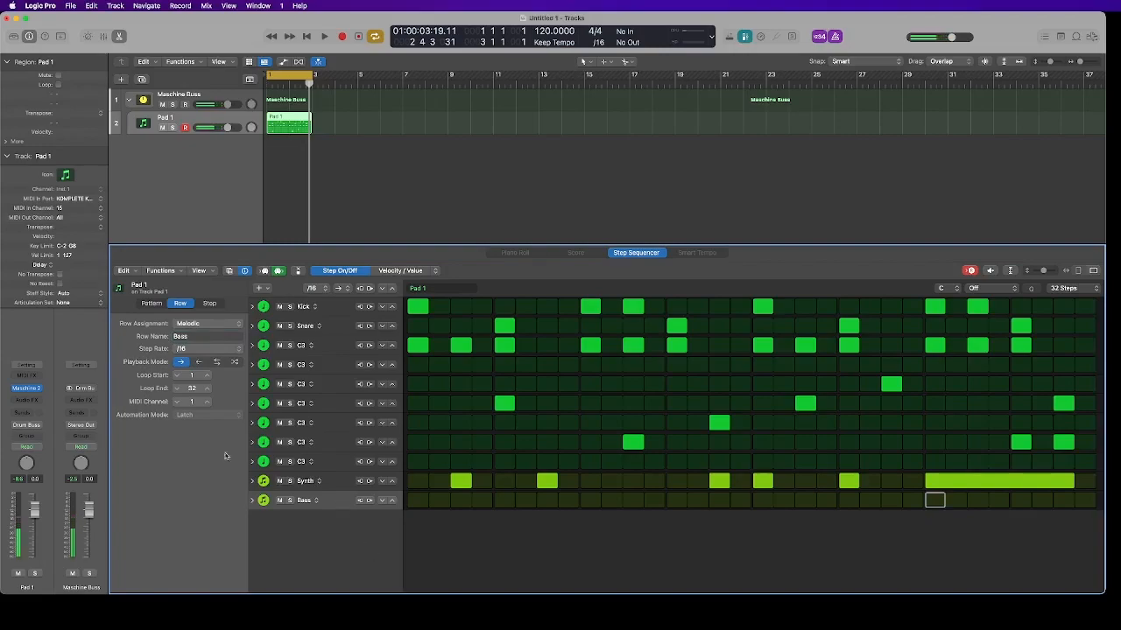
{"action": "left_click", "coordinate": [206, 402]}
{"action": "left_click", "coordinate": [207, 403]}
{"action": "left_click", "coordinate": [207, 402]}
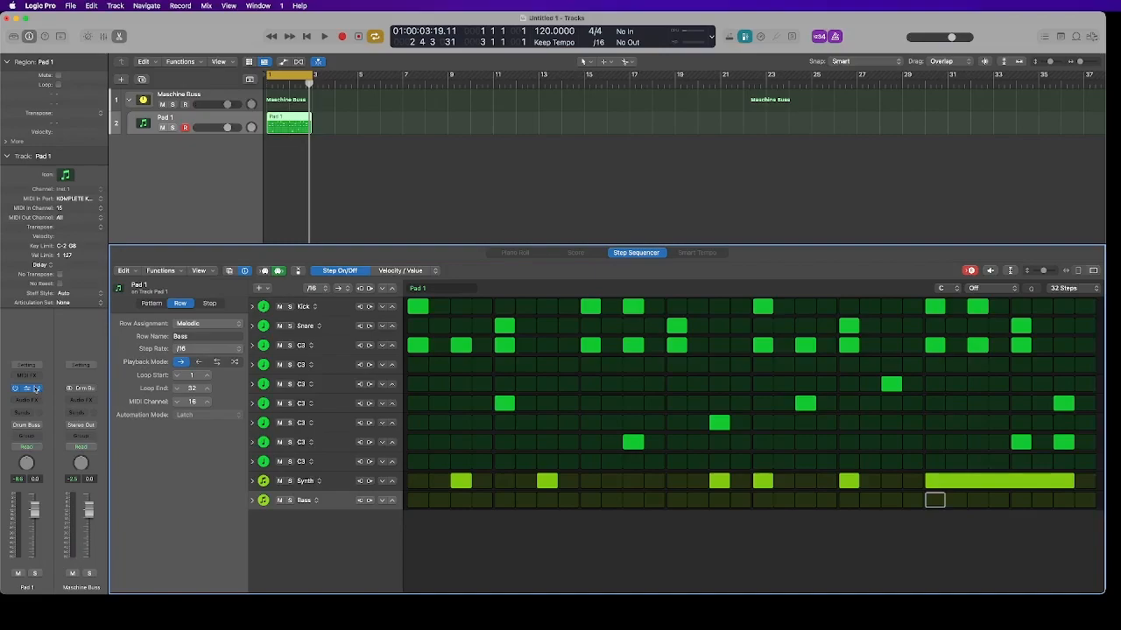
Open the Maschine 2 plugin, switch its view to the pattern editor, and close it
{"action": "left_click", "coordinate": [28, 390]}
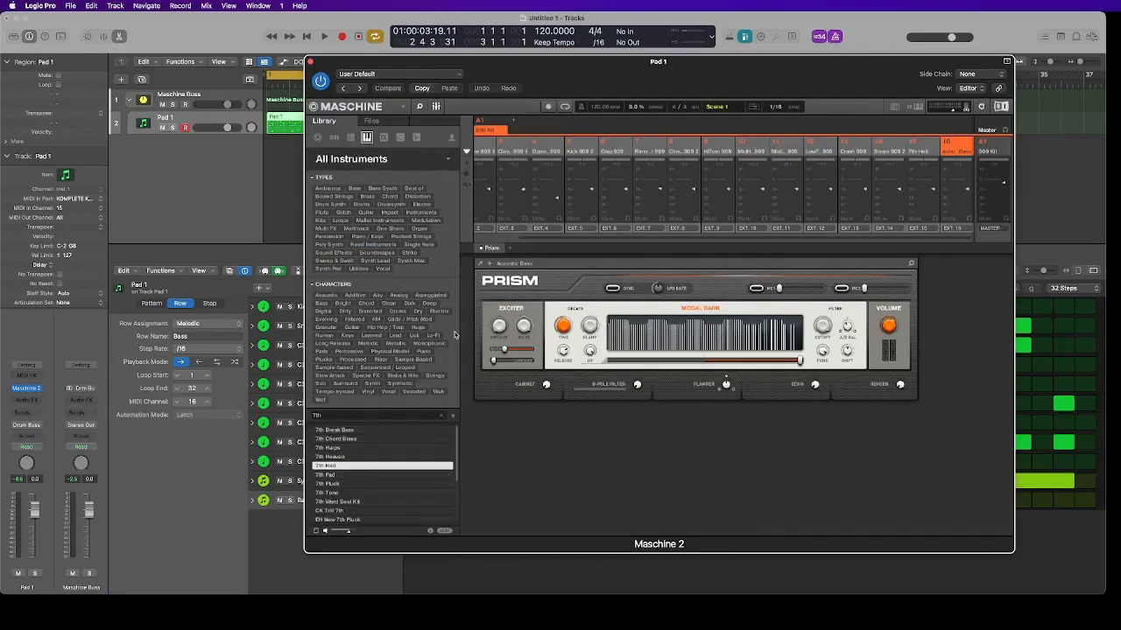
{"action": "left_click", "coordinate": [436, 106]}
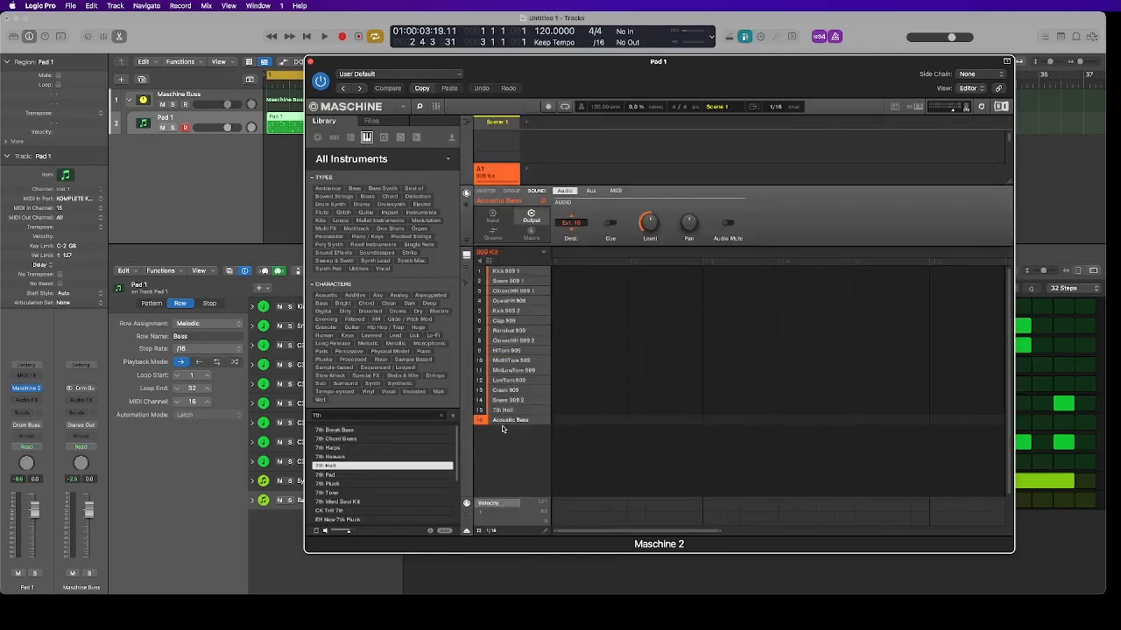
{"action": "left_click", "coordinate": [310, 63]}
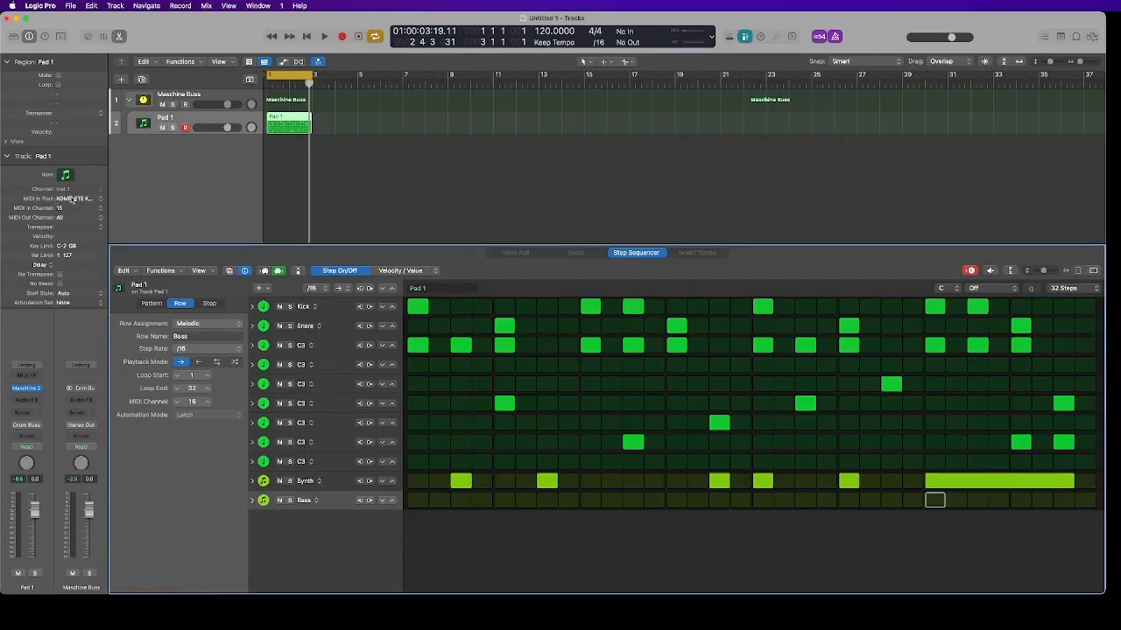
Set the track's MIDI input port to Maschine MK3 Virtual Input and its input channel to 16
{"action": "left_click", "coordinate": [72, 199]}
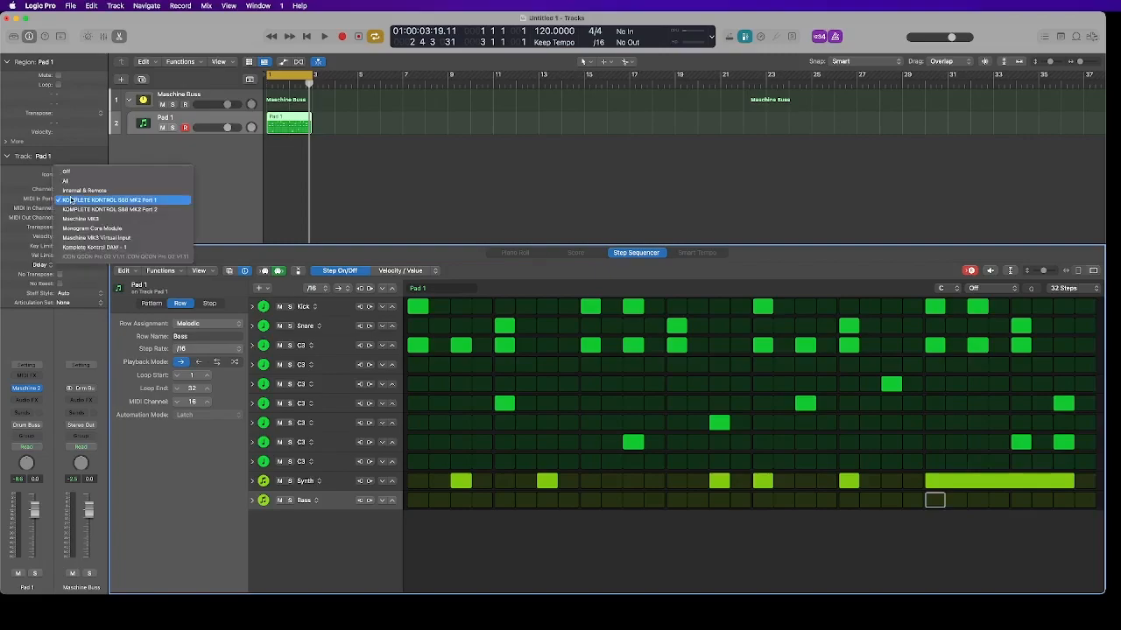
{"action": "left_click", "coordinate": [99, 241]}
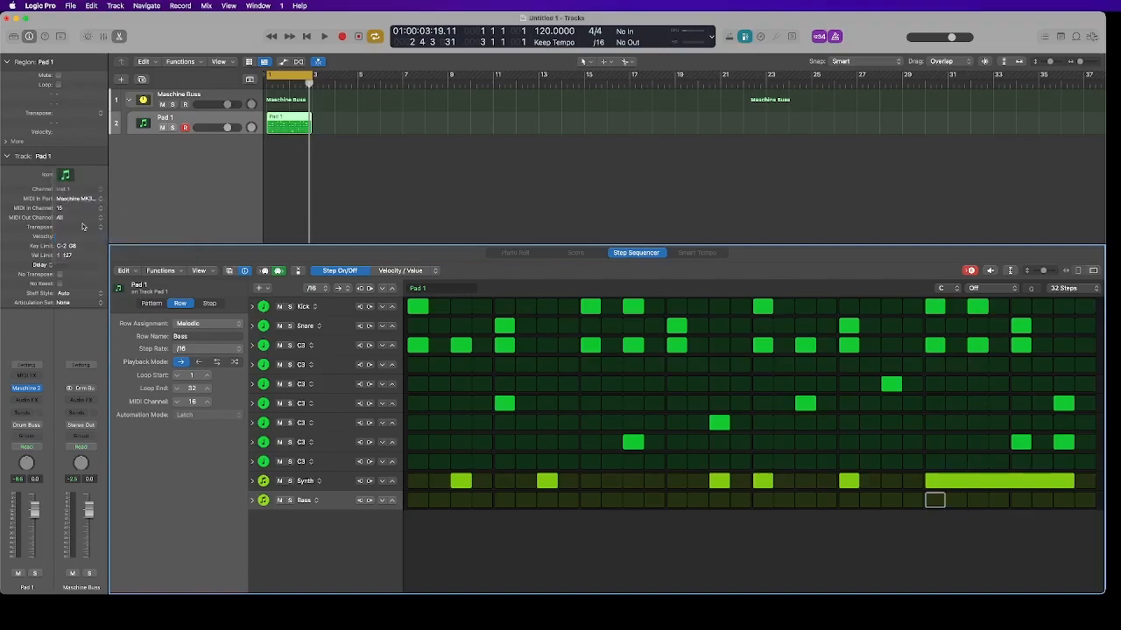
{"action": "left_click", "coordinate": [75, 210]}
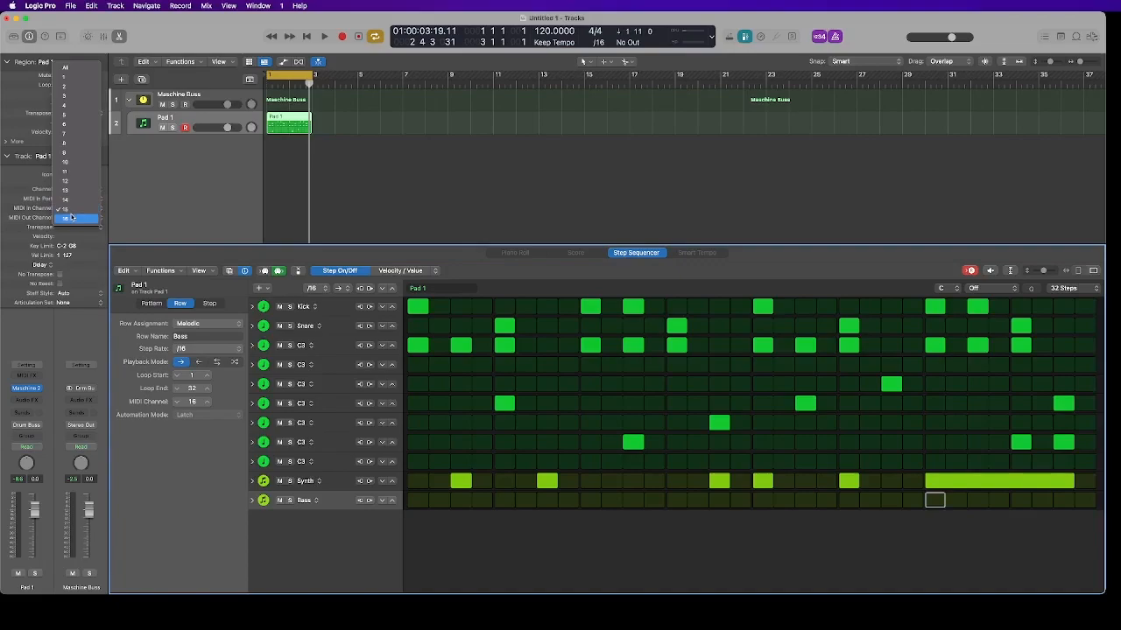
{"action": "left_click", "coordinate": [72, 218]}
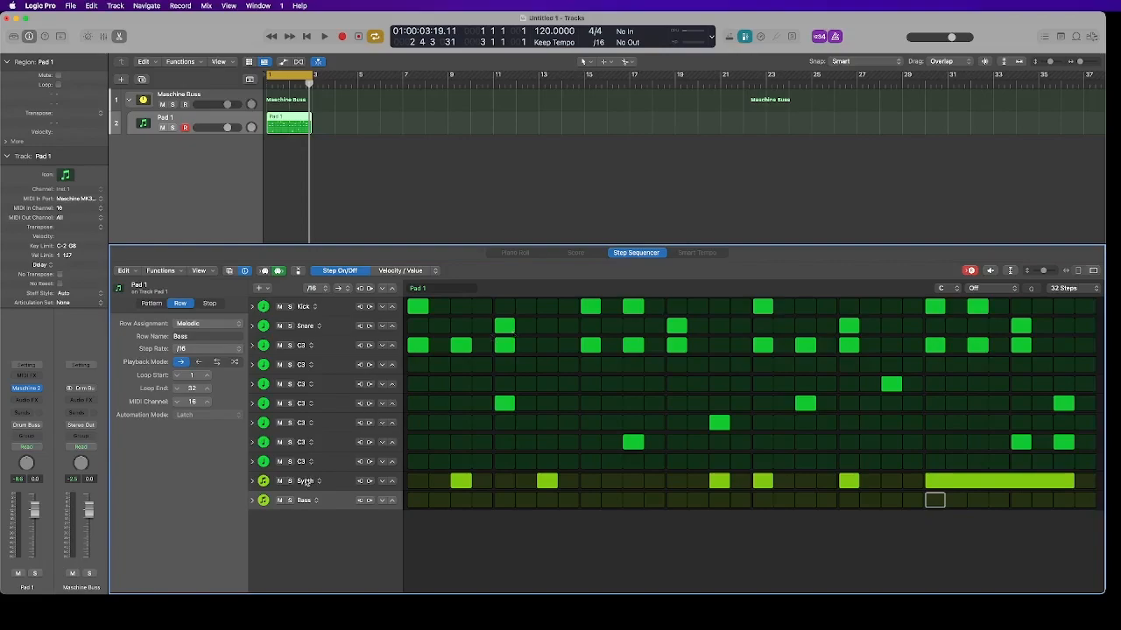
Play the pattern while recording notes into the Bass row, then stop playback
{"action": "key", "text": "space"}
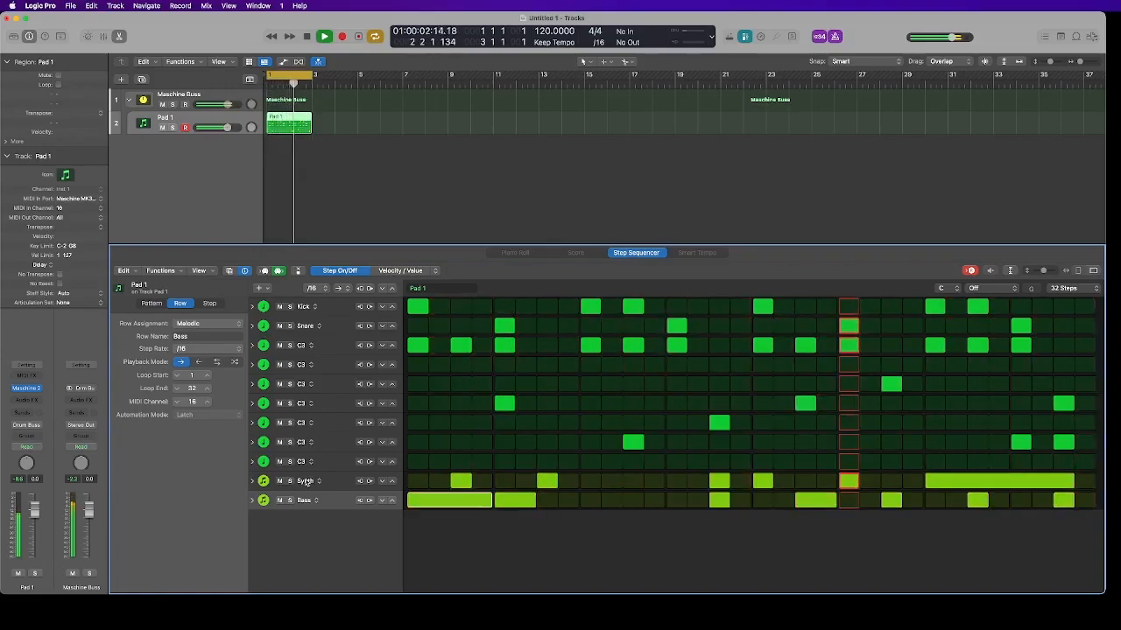
{"action": "left_click", "coordinate": [306, 36]}
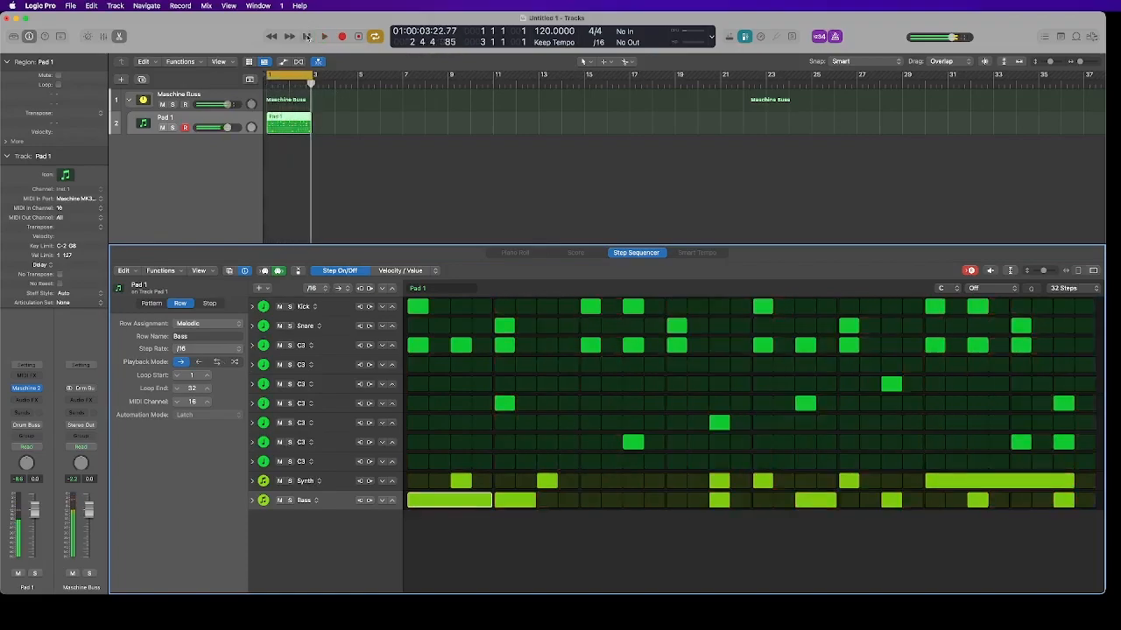